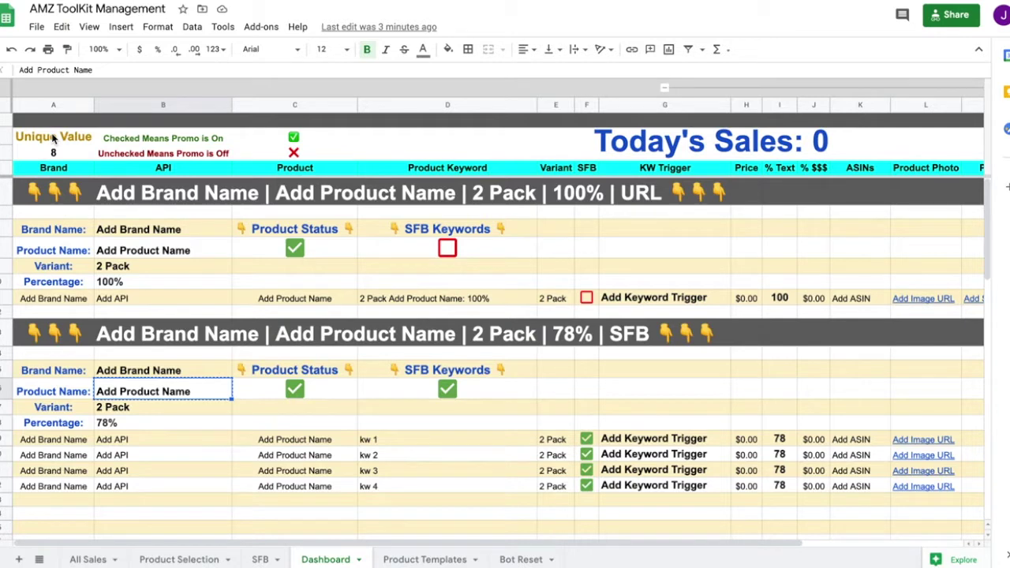
# View the Bot Reset sheet's update log, return to the Dashboard and collapse its grouped columns H to M.
pyautogui.click(514, 558)
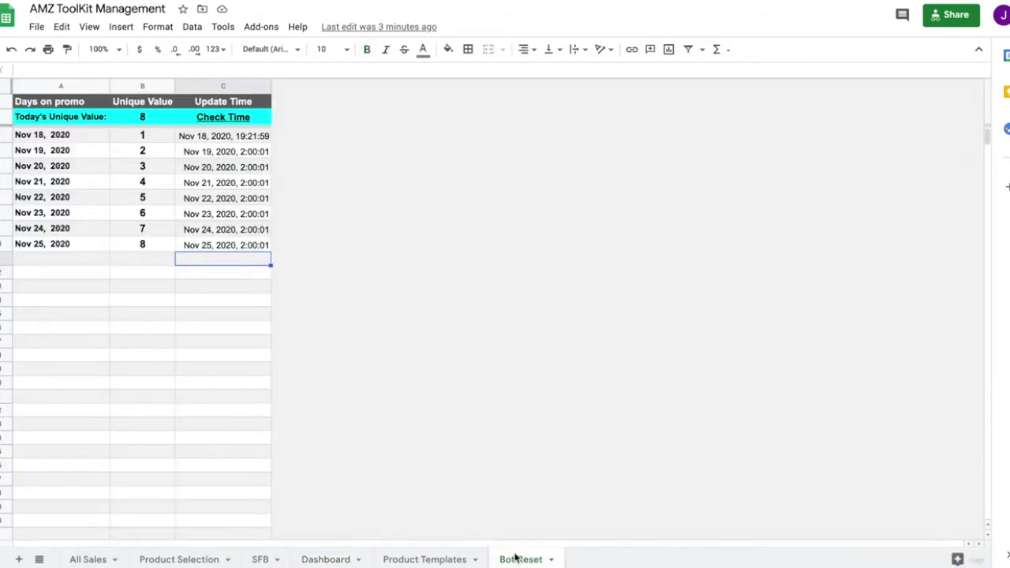
pyautogui.click(324, 559)
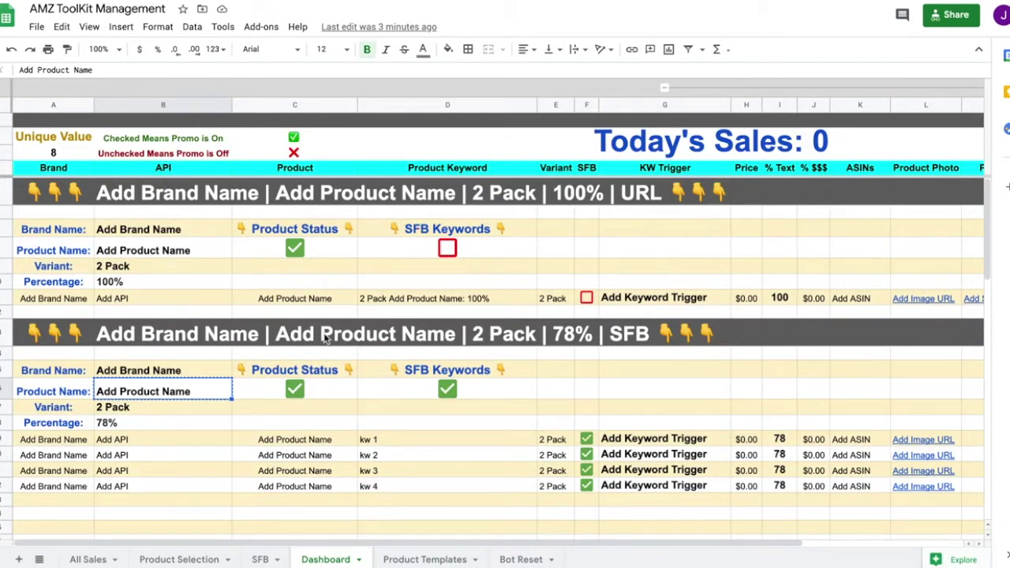
pyautogui.click(664, 89)
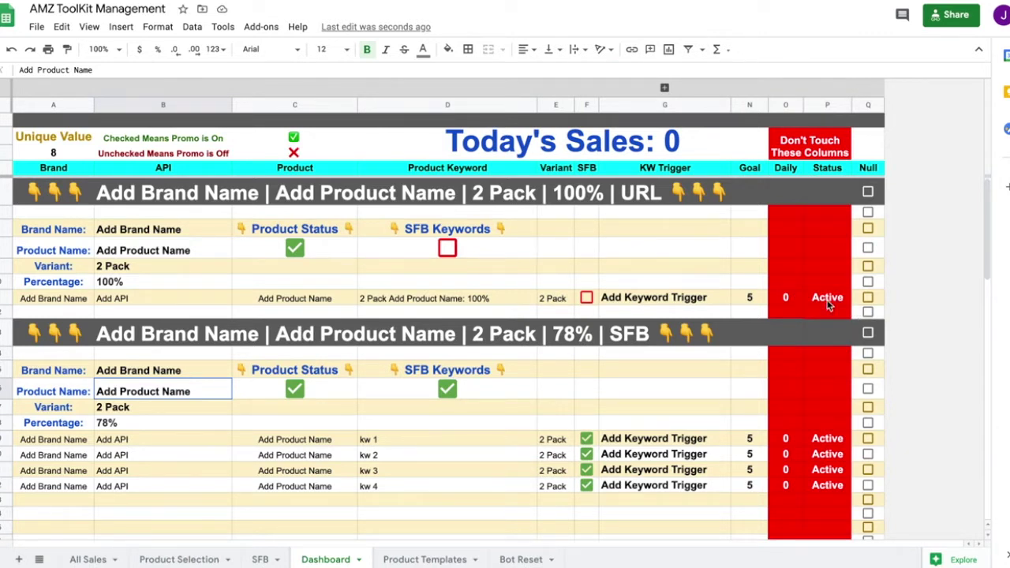
# Switch the Product Status checkbox of the first product block off and back on twice.
pyautogui.click(294, 254)
pyautogui.click(295, 251)
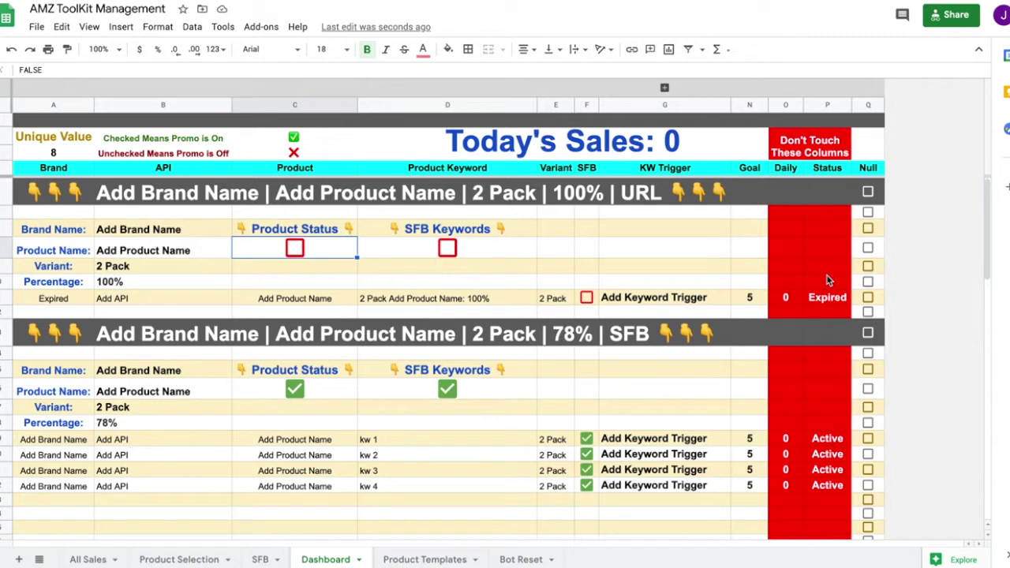
pyautogui.click(296, 249)
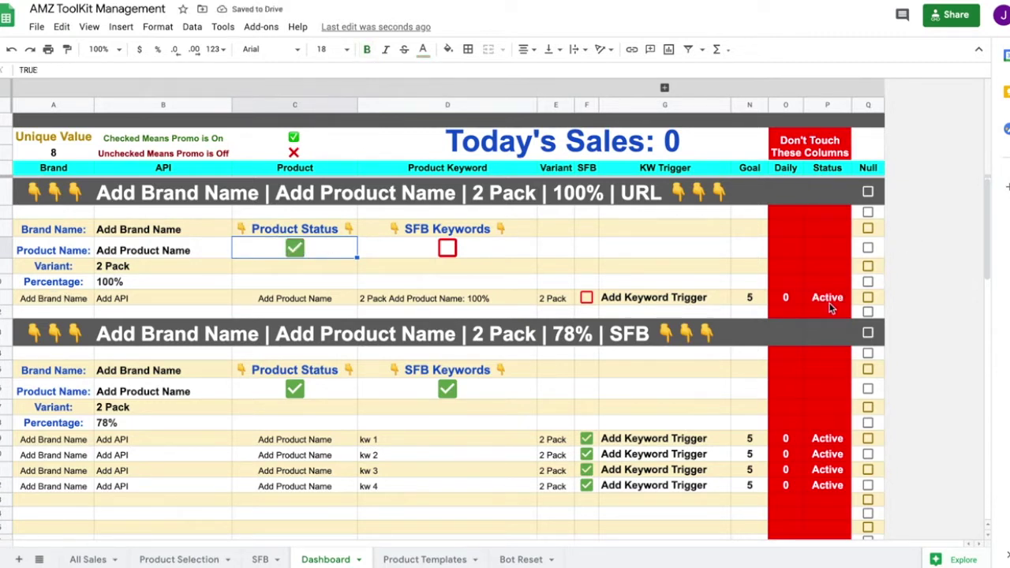
pyautogui.click(297, 250)
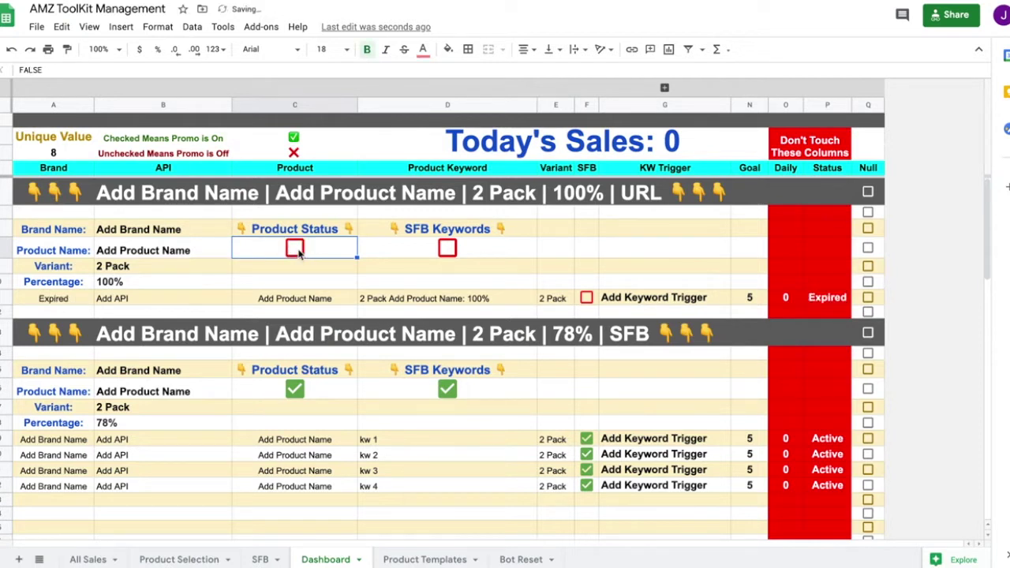
pyautogui.click(298, 250)
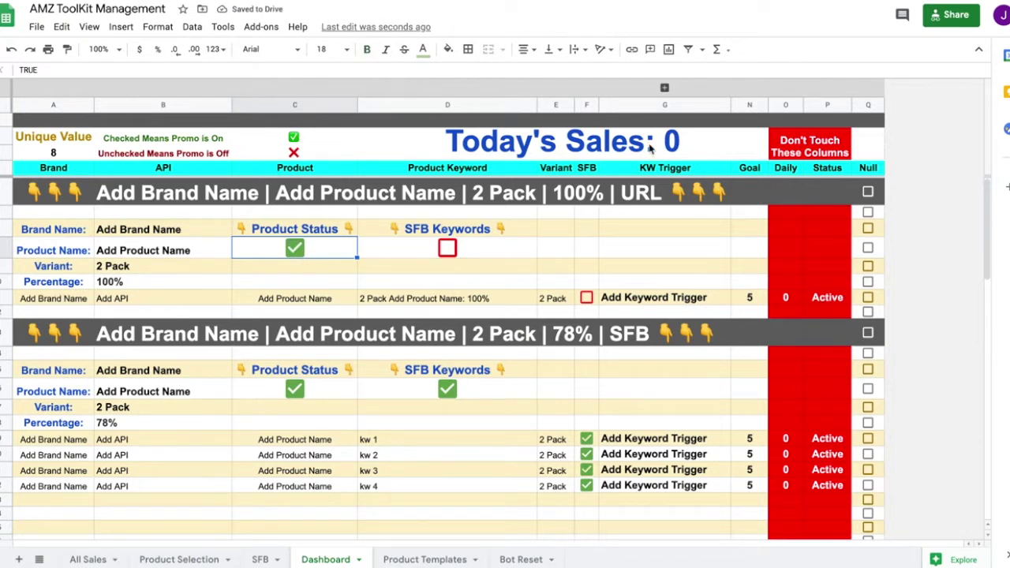
# Inspect the formulas behind the Today's Sales heading and the Daily and Status column headers.
pyautogui.click(569, 129)
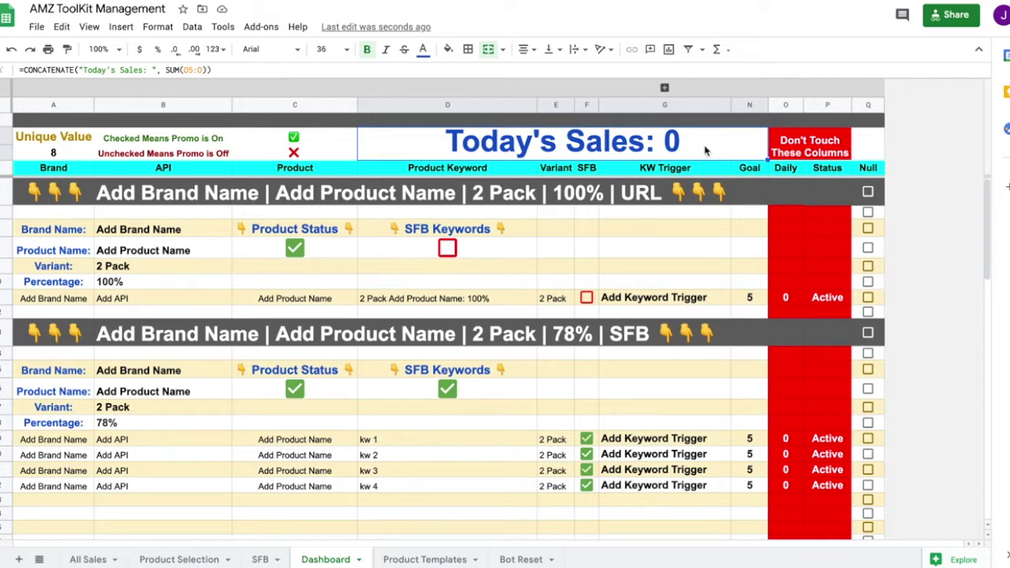
pyautogui.click(789, 169)
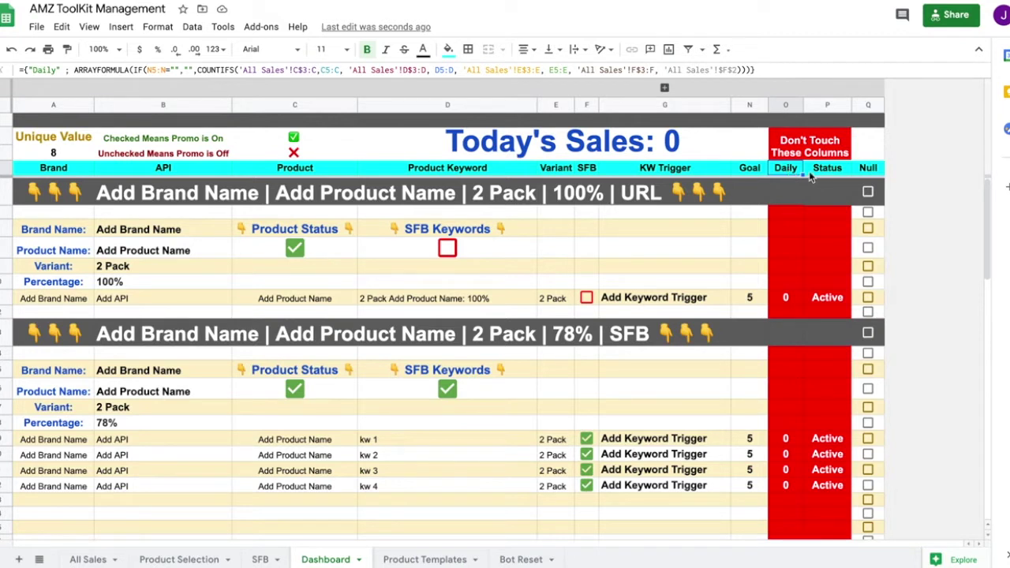
pyautogui.click(822, 172)
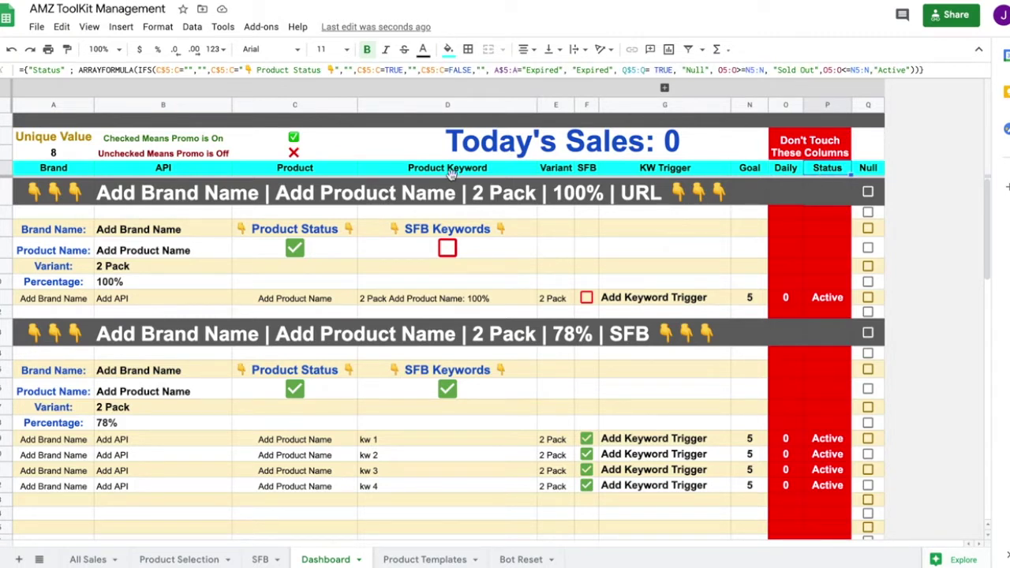
# Test the first block's Product Status checkbox with its keyword row marked as Null, ending with the status on and Null cleared.
pyautogui.click(294, 249)
pyautogui.click(295, 249)
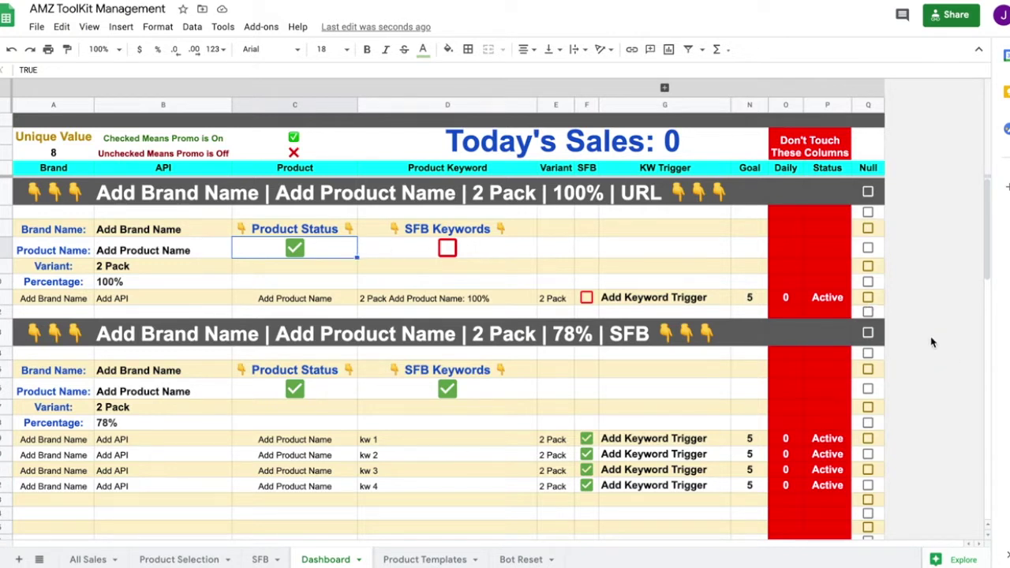
pyautogui.click(868, 297)
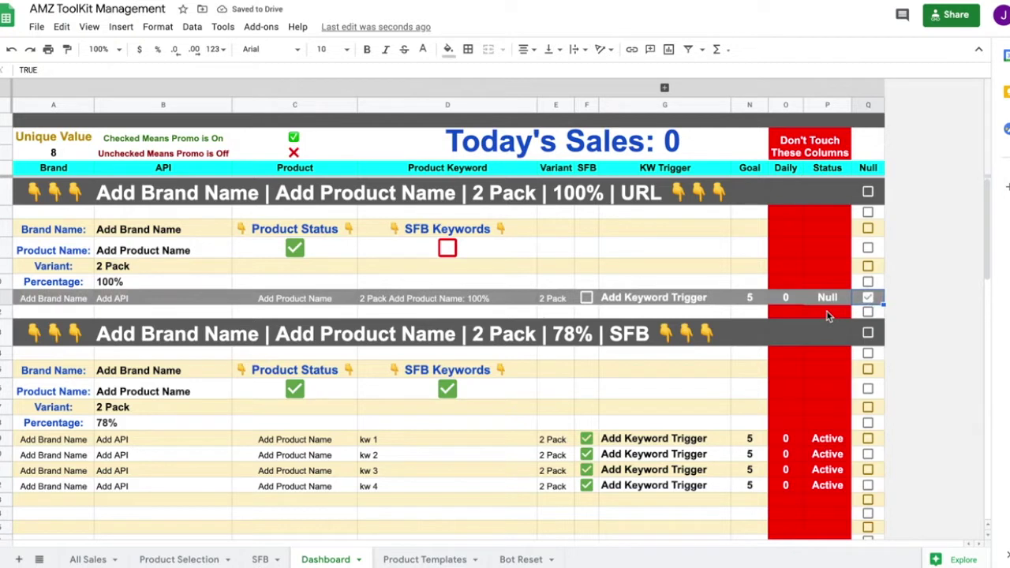
pyautogui.click(292, 248)
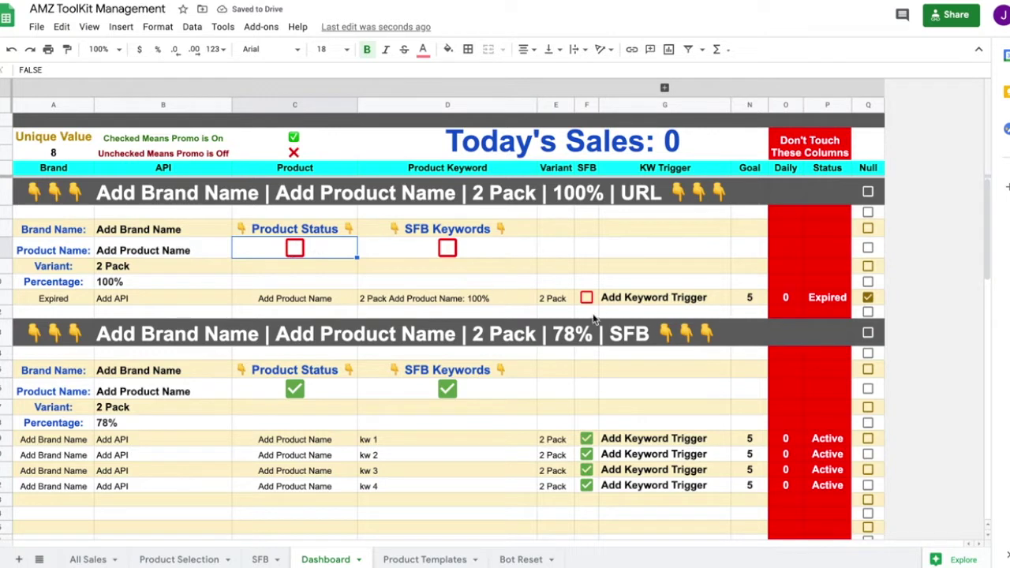
pyautogui.click(294, 248)
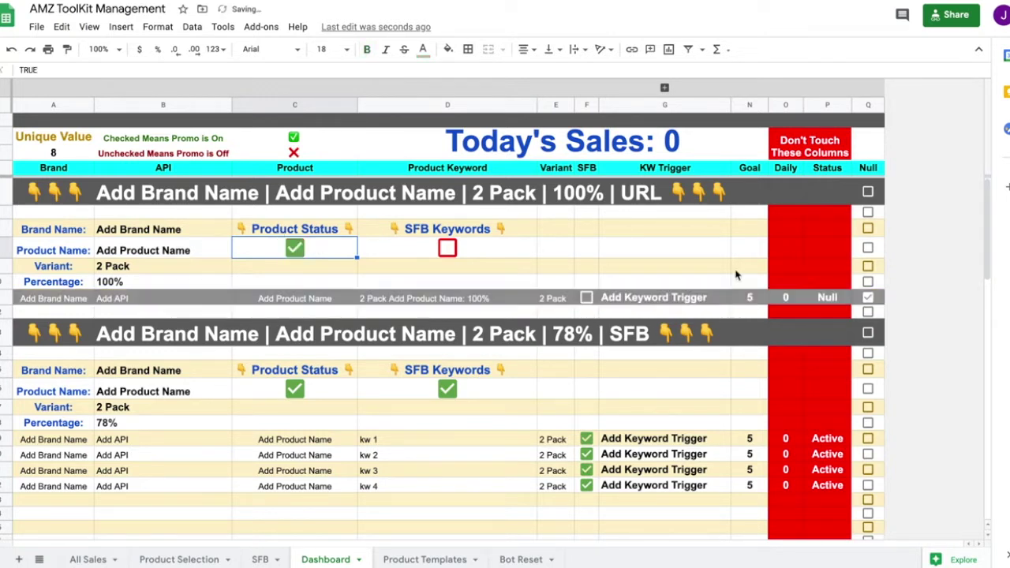
pyautogui.click(855, 298)
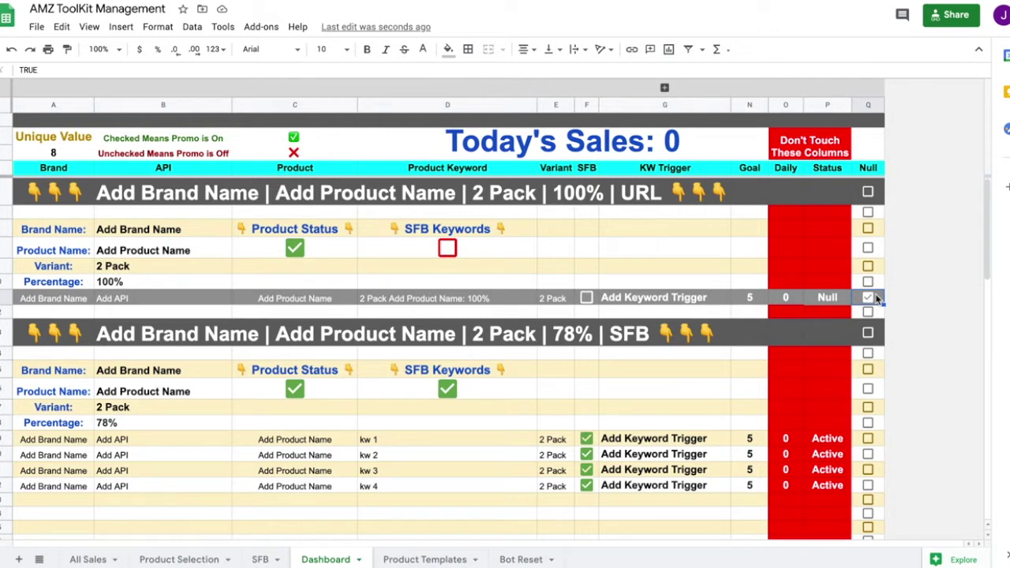
pyautogui.click(872, 297)
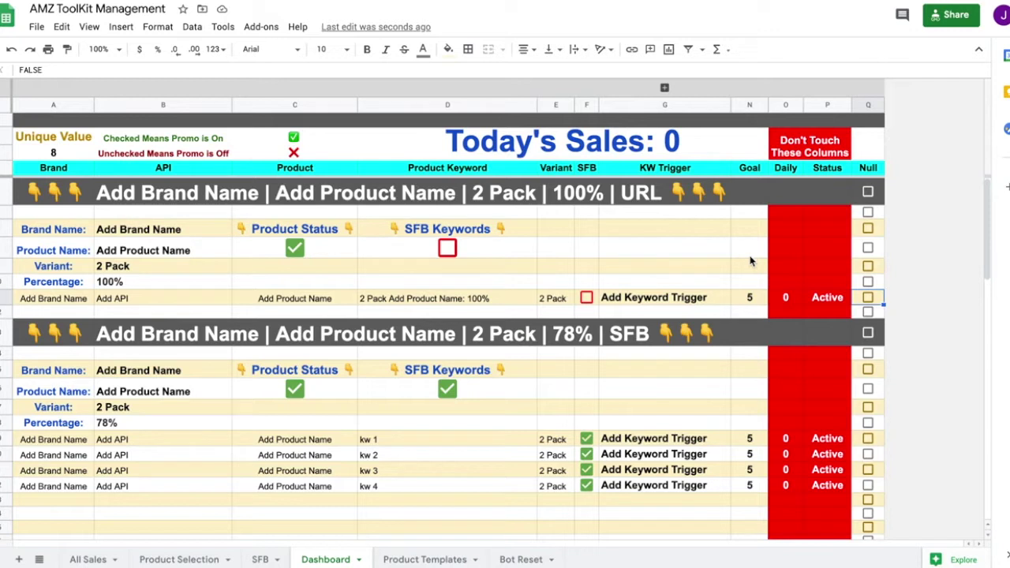
# Set the Goal of the first block's keyword row to 0 and restore it to 5.
pyautogui.click(750, 298)
pyautogui.write('0')
pyautogui.click(760, 272)
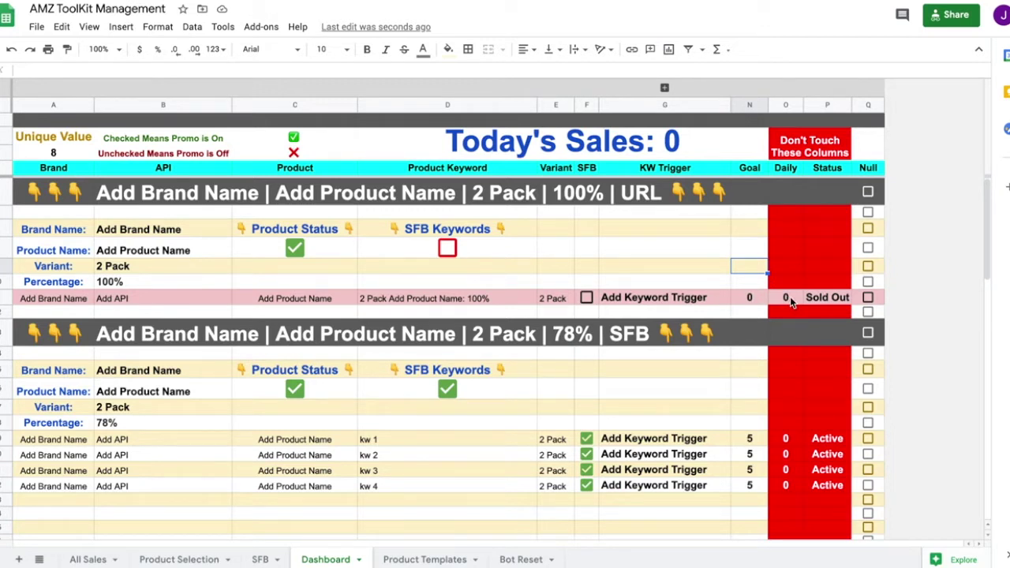
pyautogui.click(762, 300)
pyautogui.write('5')
pyautogui.press('Return')
pyautogui.click(756, 271)
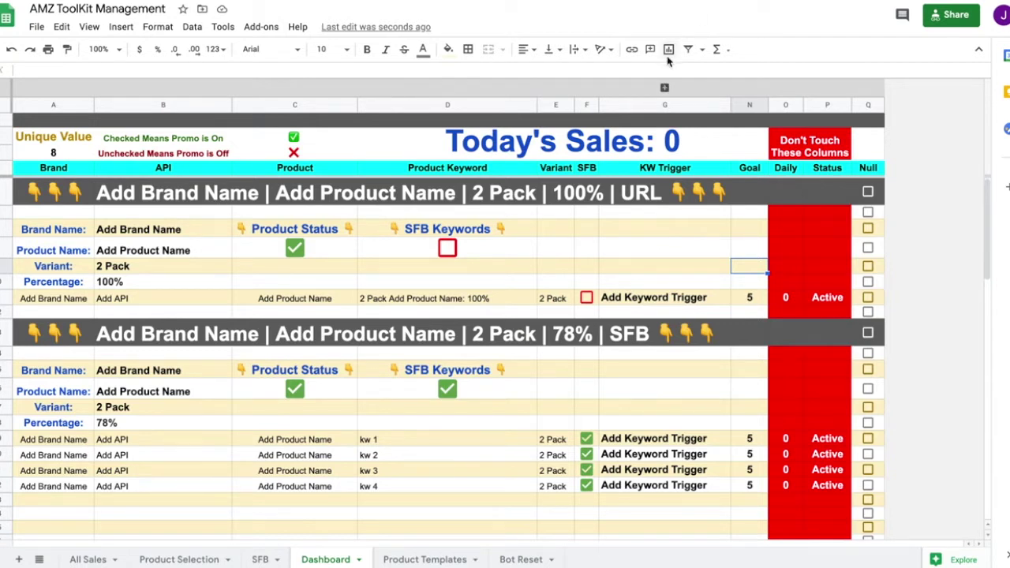
# Expand the grouped columns H to M and switch the first block's SFB Keywords checkbox on and back off.
pyautogui.click(665, 88)
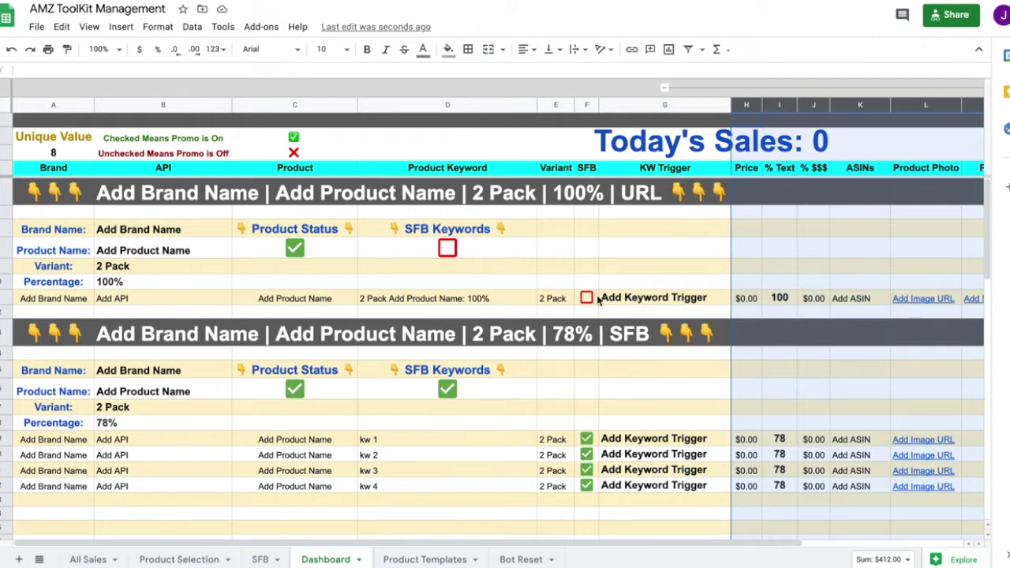
pyautogui.click(448, 249)
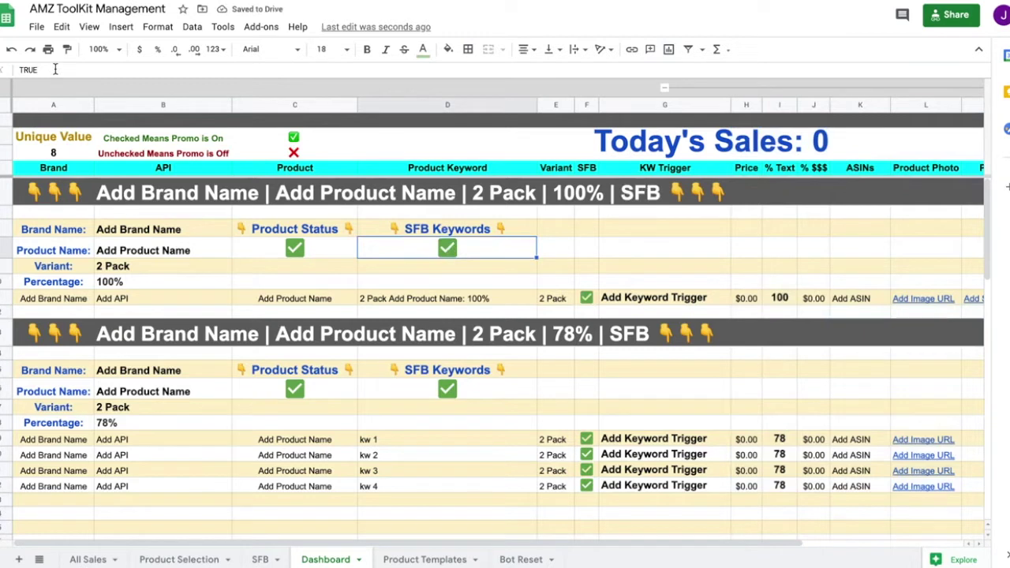
pyautogui.click(448, 249)
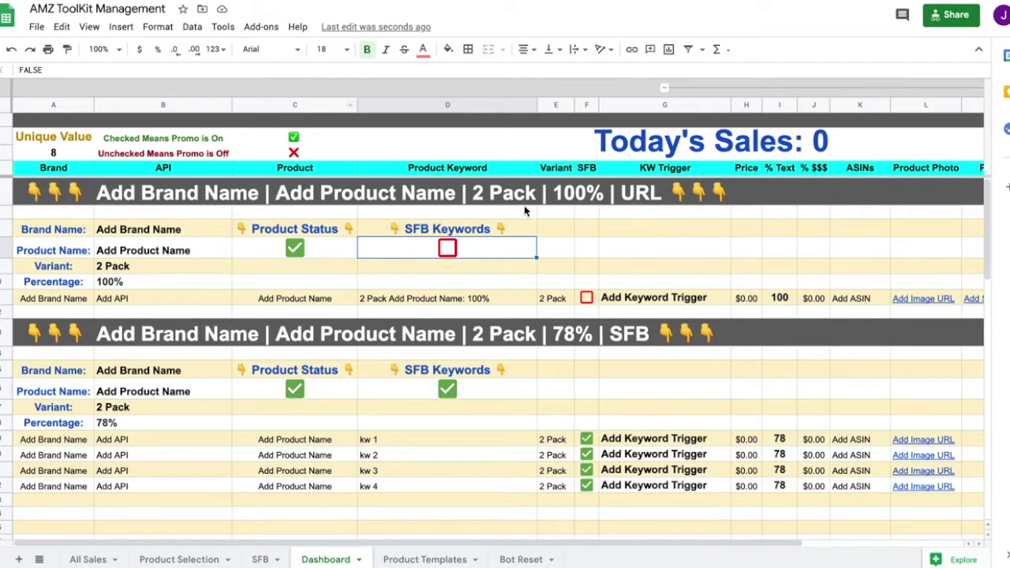
pyautogui.click(687, 257)
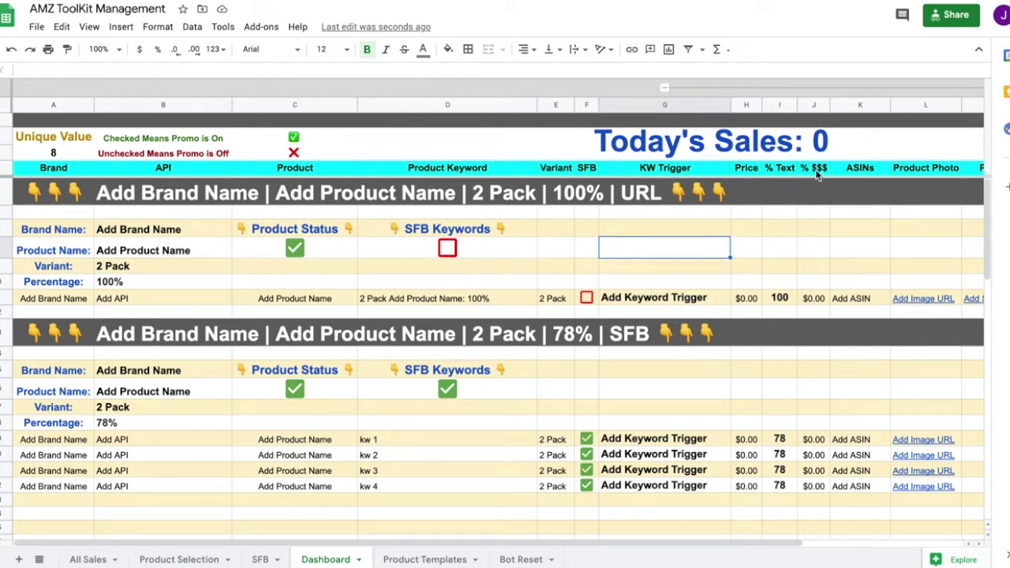
# Set the first block's Percentage to 75% and the Price in its keyword row to $10.00.
pyautogui.click(124, 282)
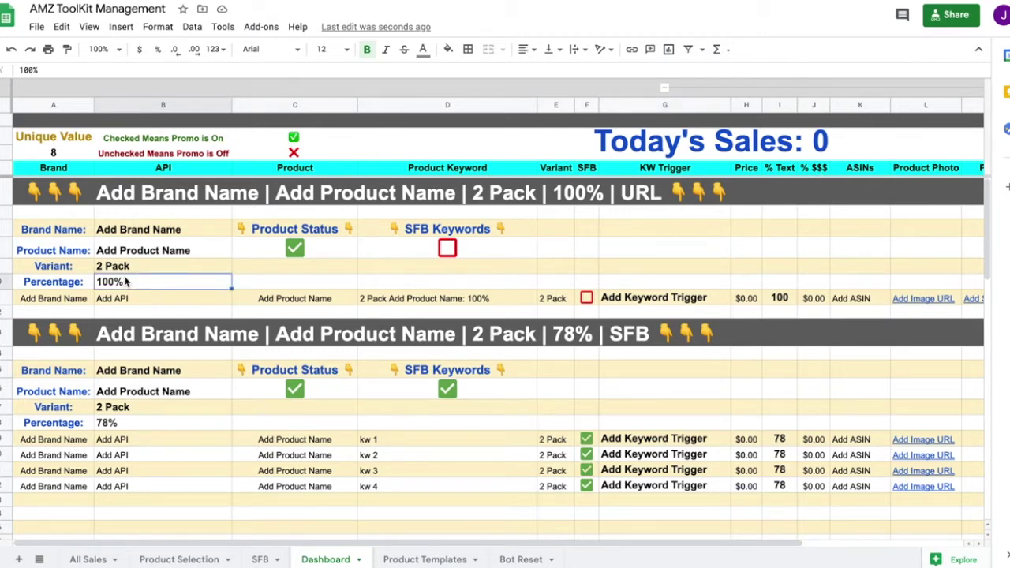
pyautogui.write('75')
pyautogui.press('Return')
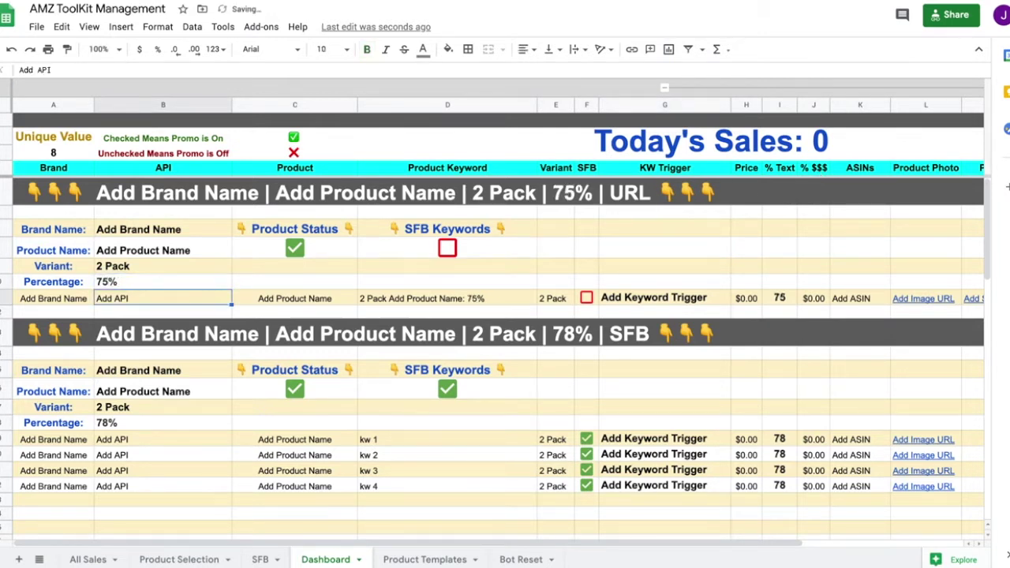
pyautogui.click(759, 301)
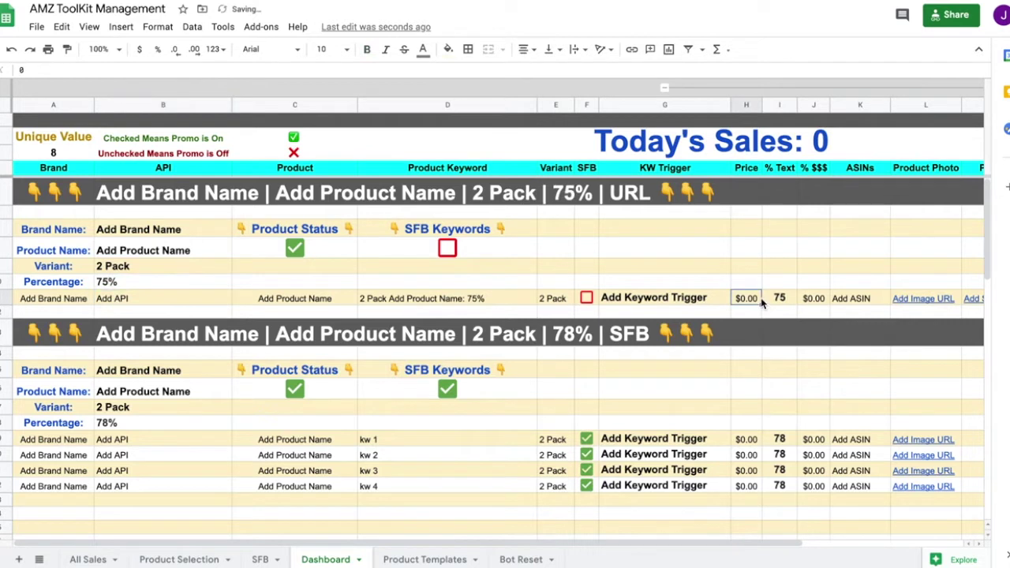
pyautogui.write('10')
pyautogui.press('Return')
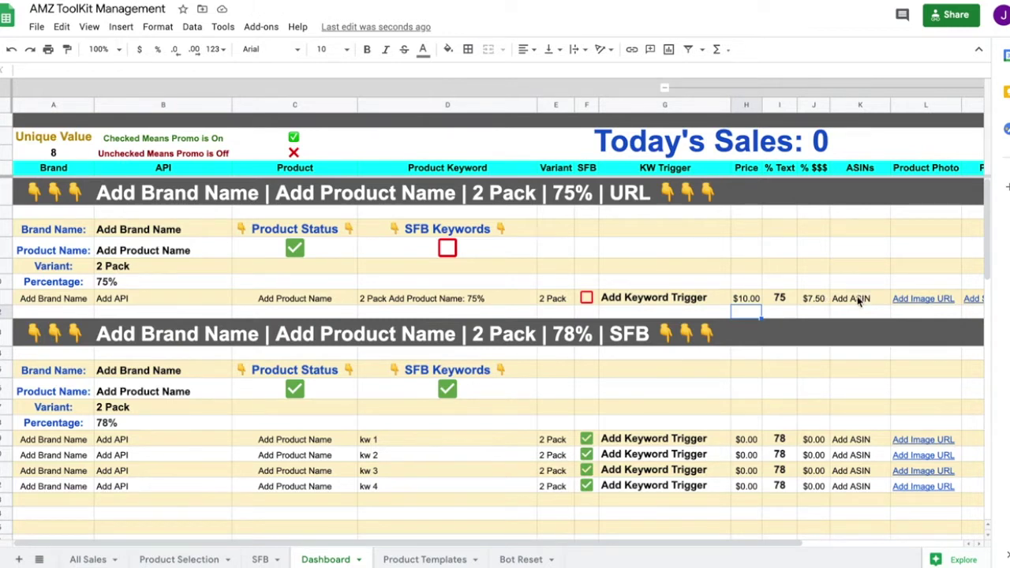
# Try a Goal of 8 in the first block's keyword row and undo the change.
pyautogui.hscroll(2, 859, 300)
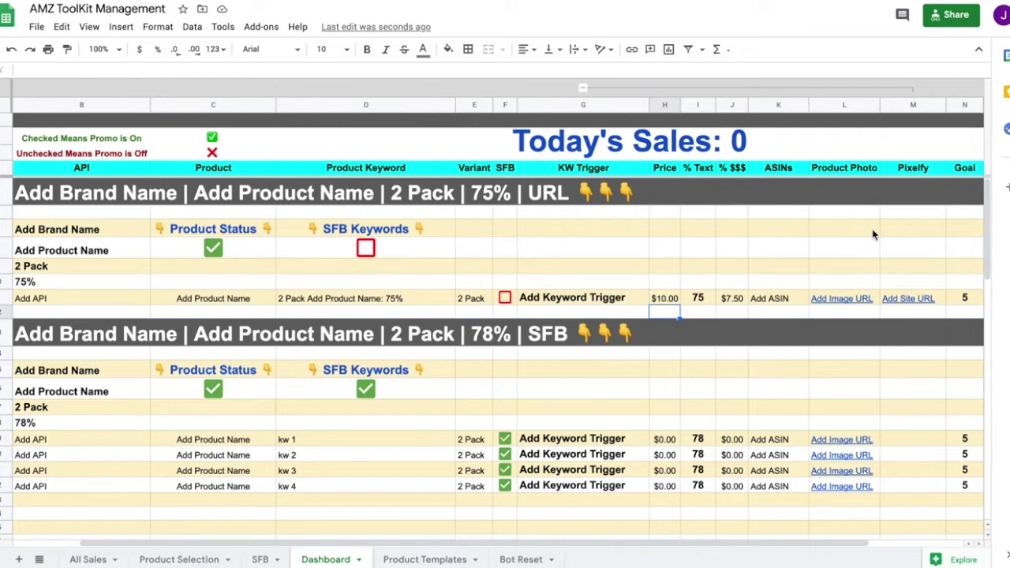
pyautogui.hscroll(3, 873, 234)
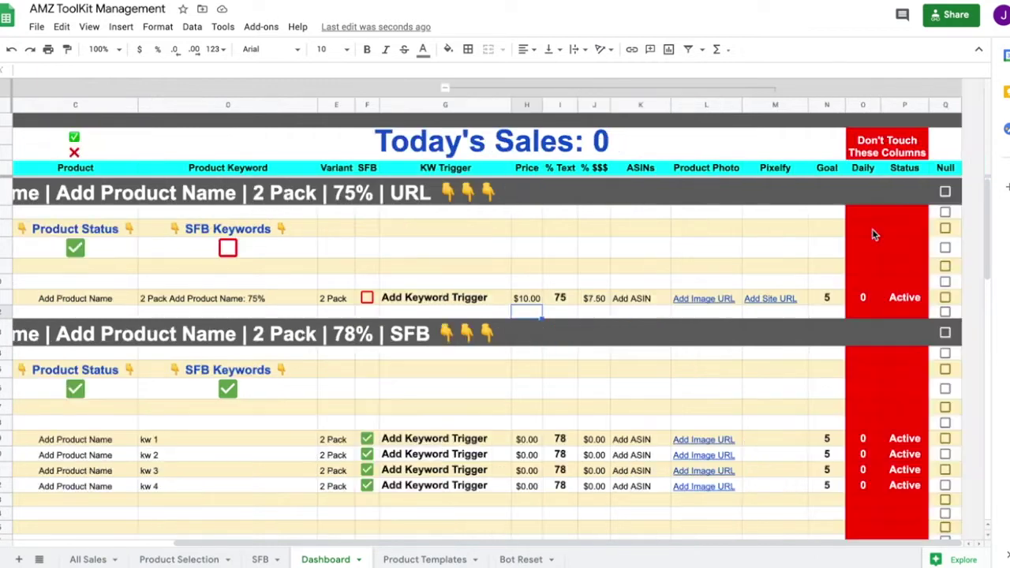
pyautogui.click(827, 299)
pyautogui.write('8')
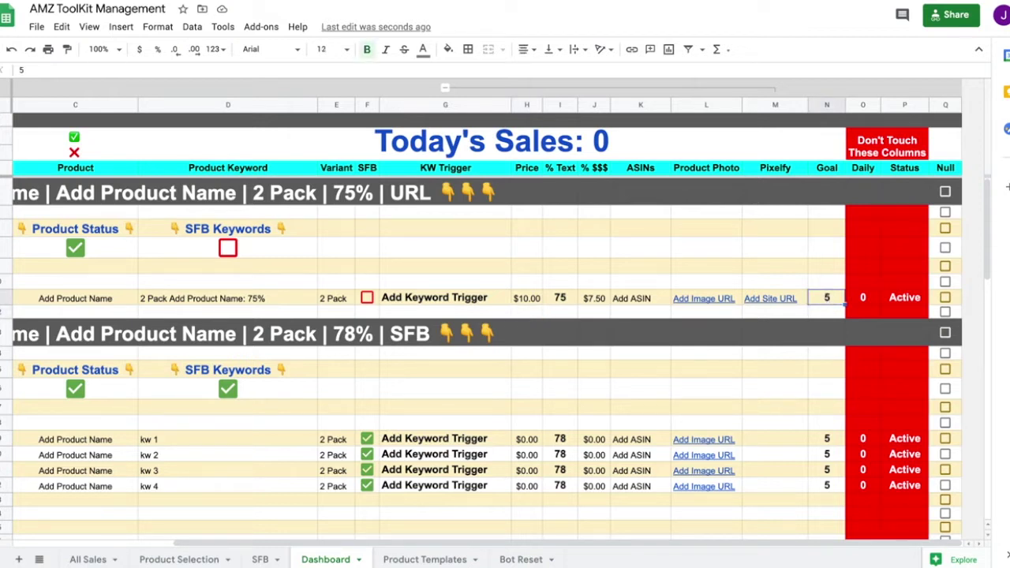
pyautogui.press('Return')
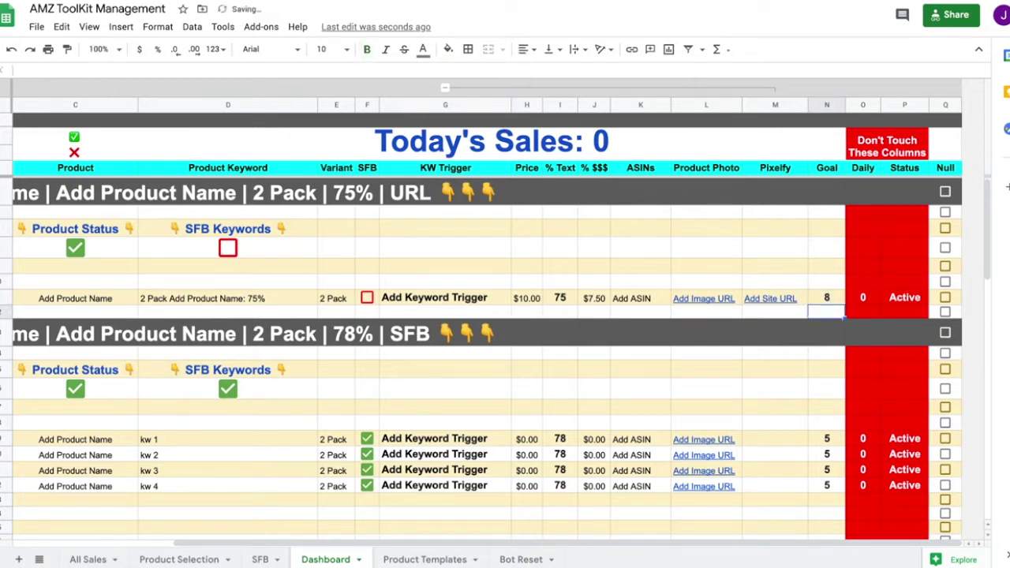
pyautogui.hotkey('ctrl', 'z')
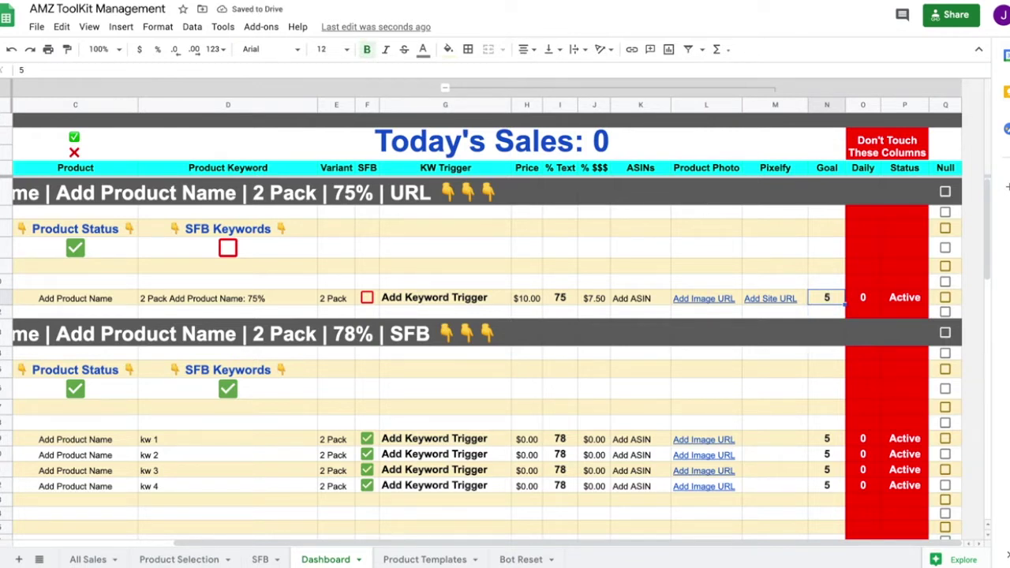
# Examine the All Sales sheet's order records and the repeated sales list beyond the Purchase Date column, checking back on the Dashboard once.
pyautogui.click(89, 560)
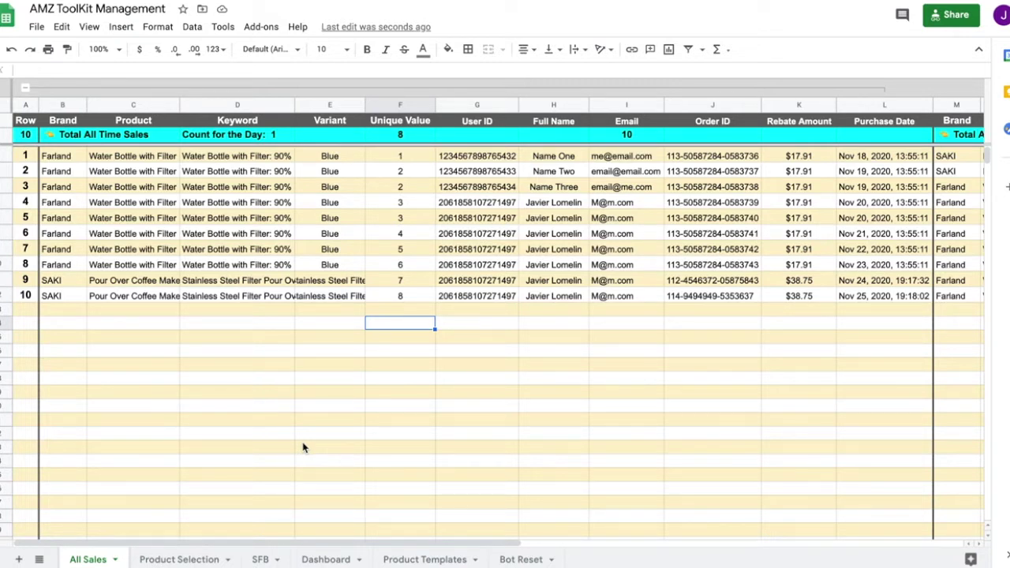
pyautogui.click(324, 559)
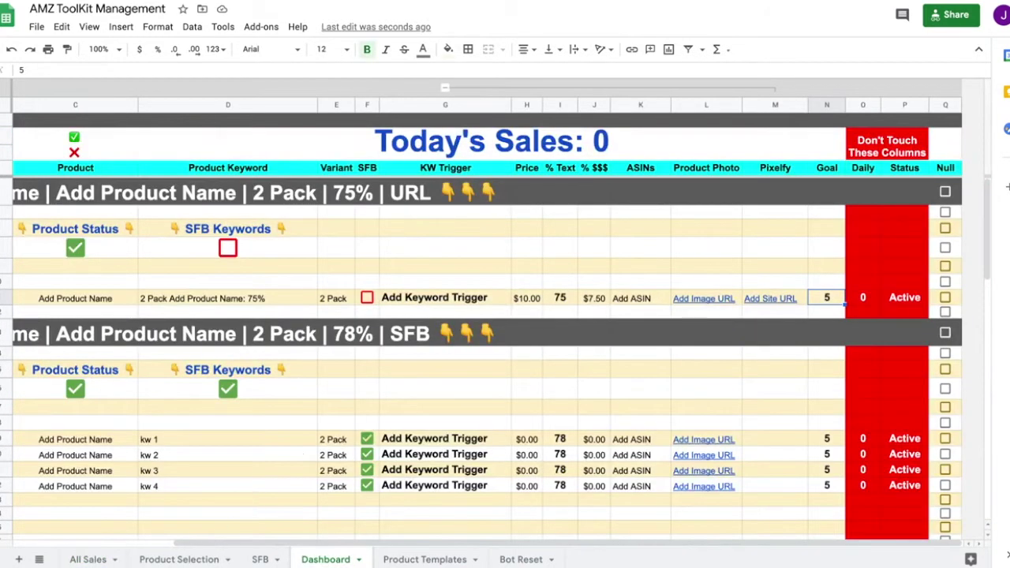
pyautogui.click(87, 559)
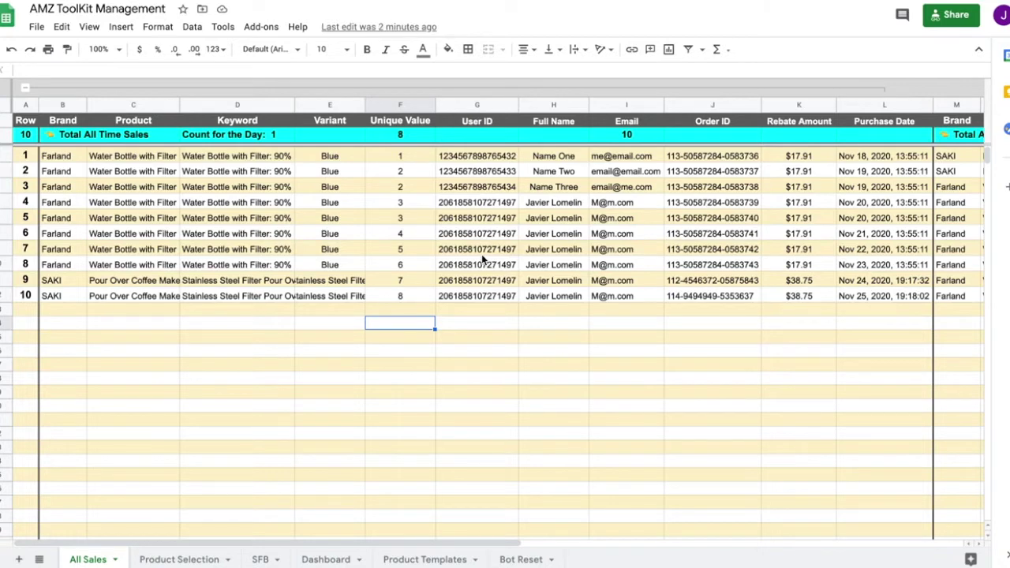
pyautogui.hscroll(5, 483, 260)
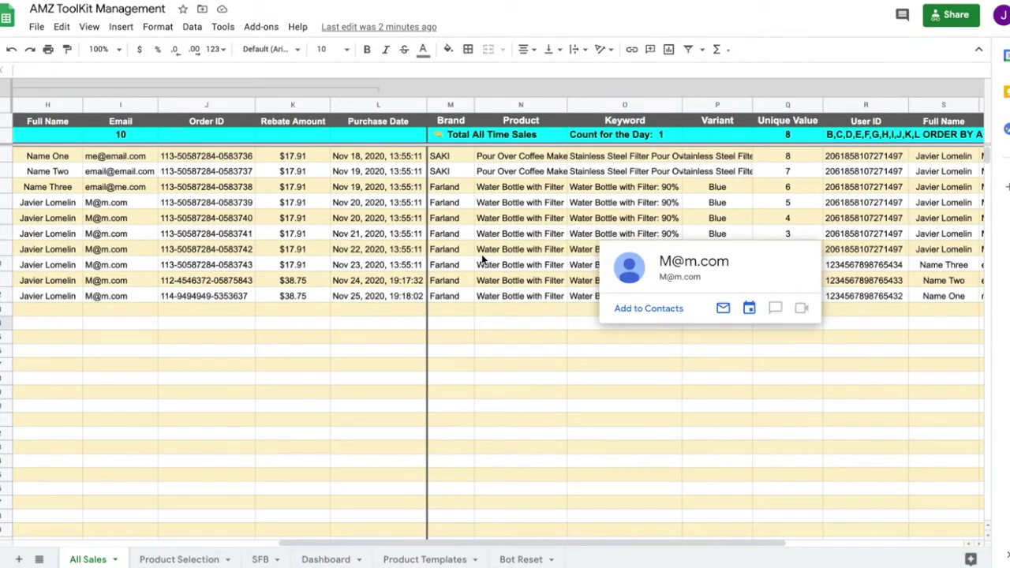
# Compare the original sales list with its repeated reverse-order list, checking the Unique Value columns and the rows below the records.
pyautogui.hscroll(4, 482, 254)
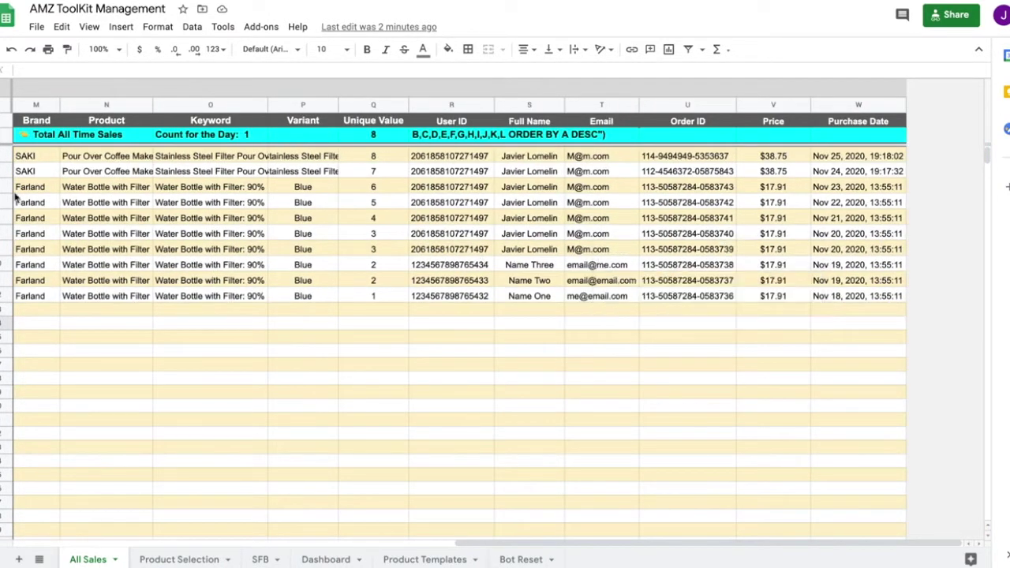
pyautogui.hscroll(-2, 43, 211)
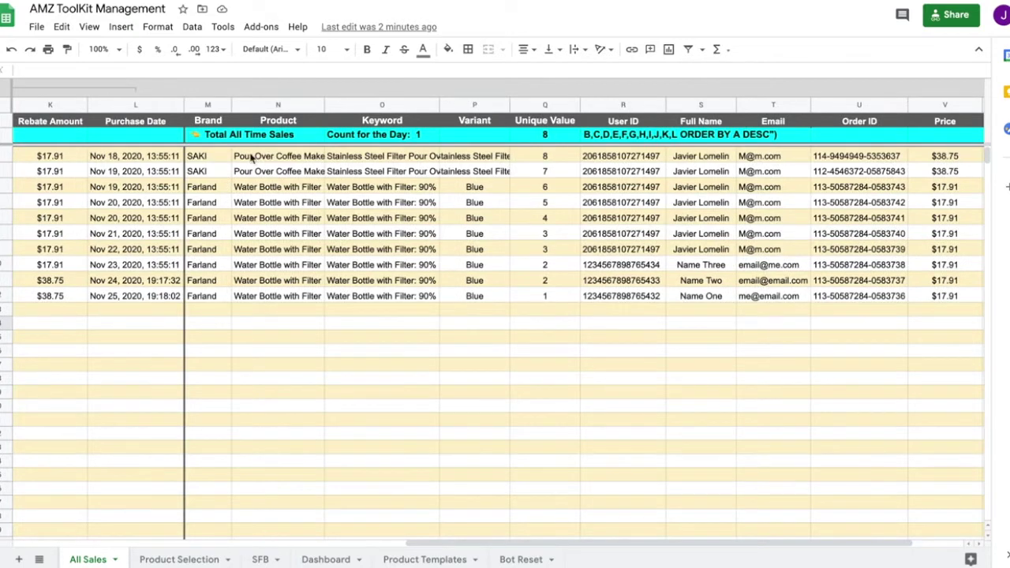
pyautogui.hscroll(-7, 251, 157)
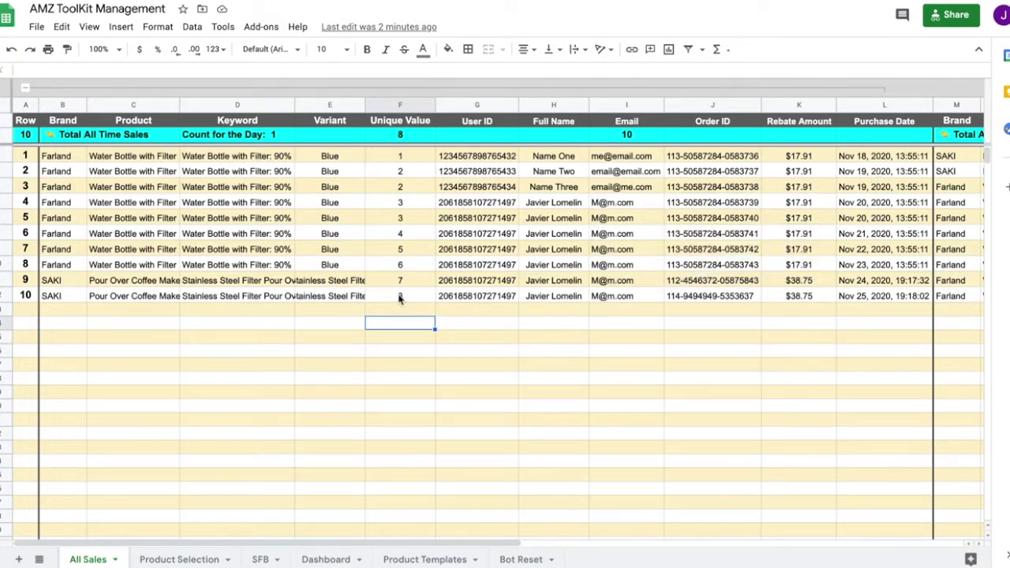
pyautogui.hscroll(10, 399, 299)
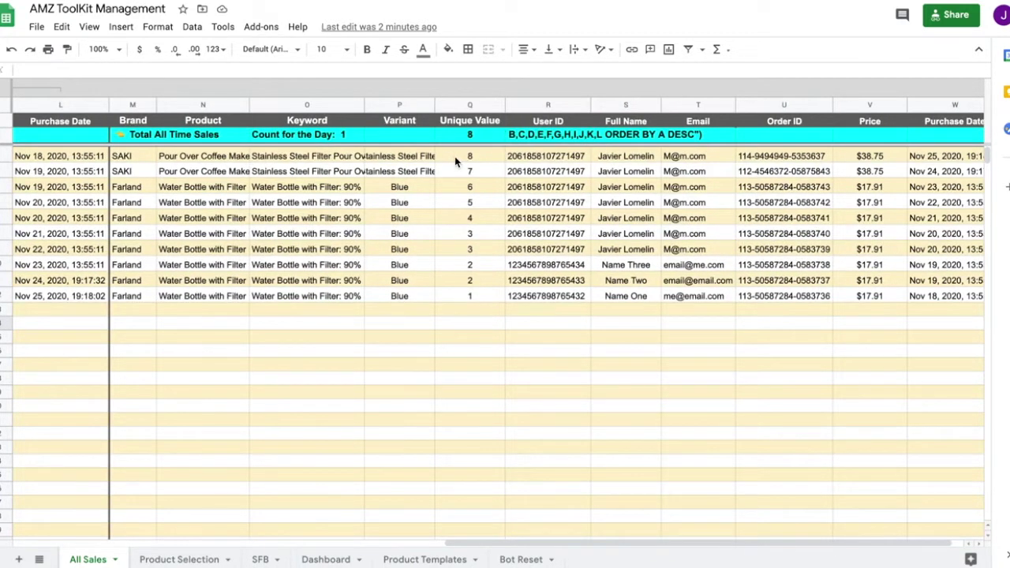
pyautogui.hscroll(2, 454, 161)
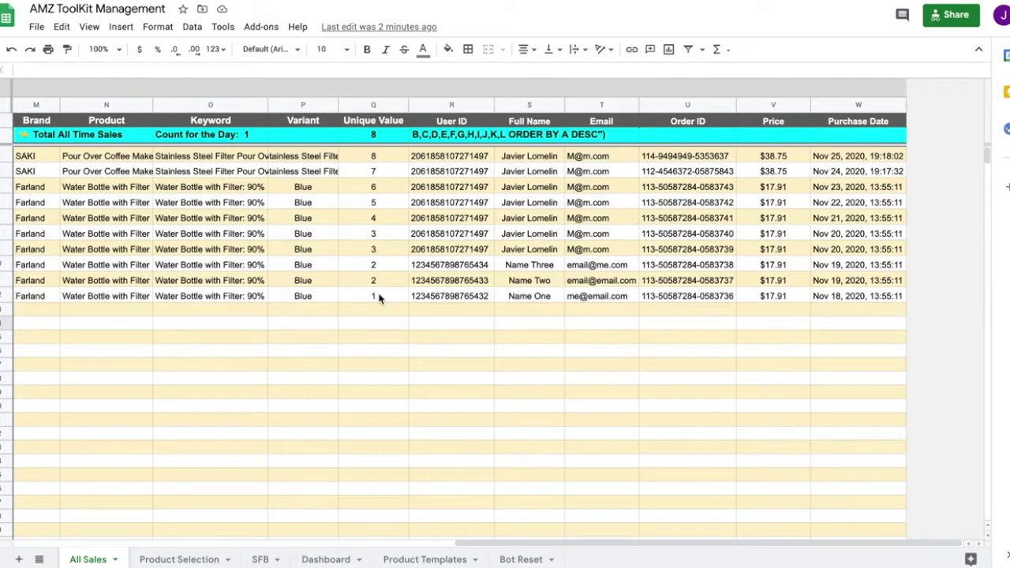
pyautogui.hscroll(-10, 379, 298)
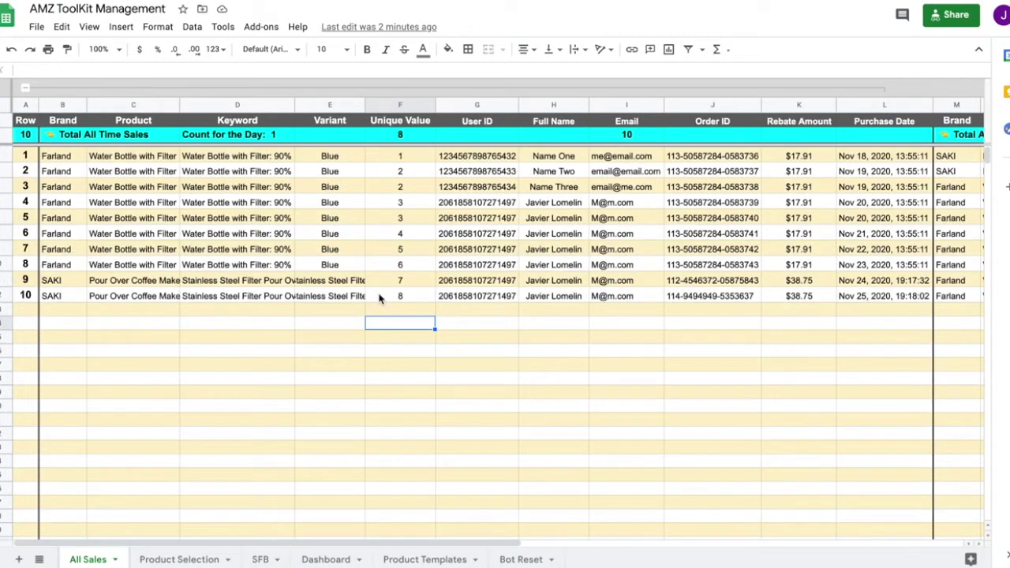
pyautogui.scroll(-15, 379, 299)
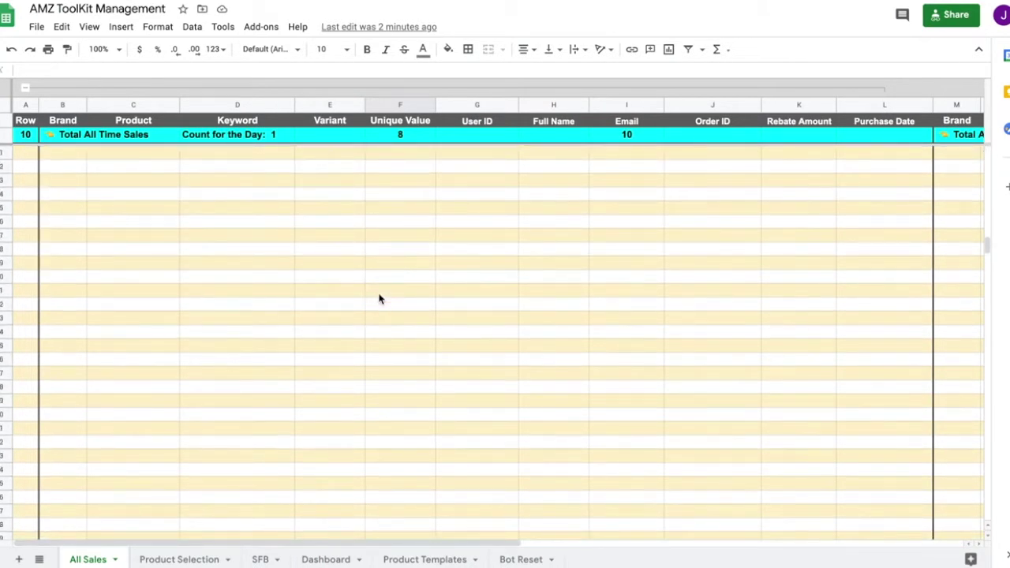
pyautogui.scroll(-8, 379, 298)
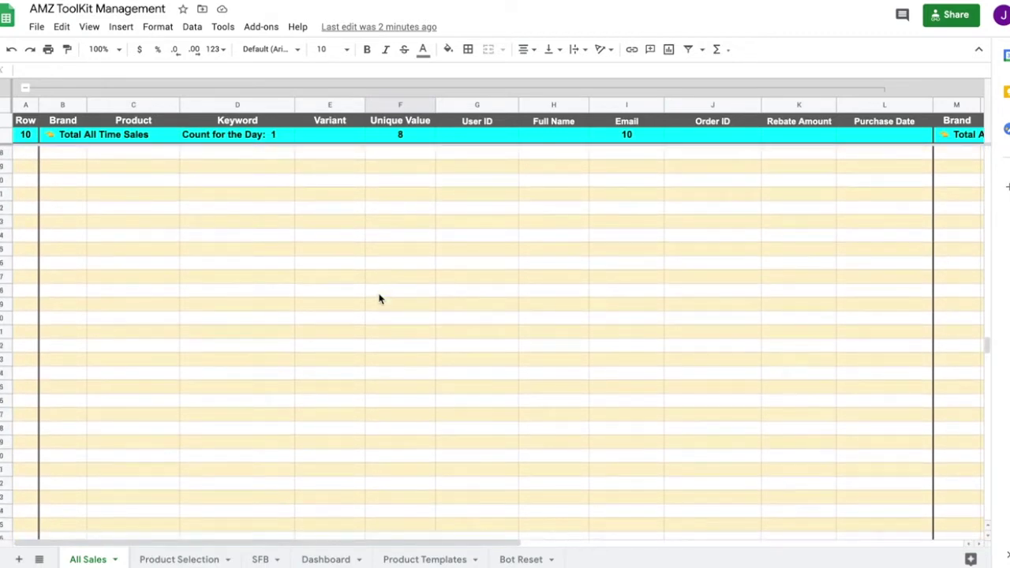
pyautogui.scroll(-2, 379, 298)
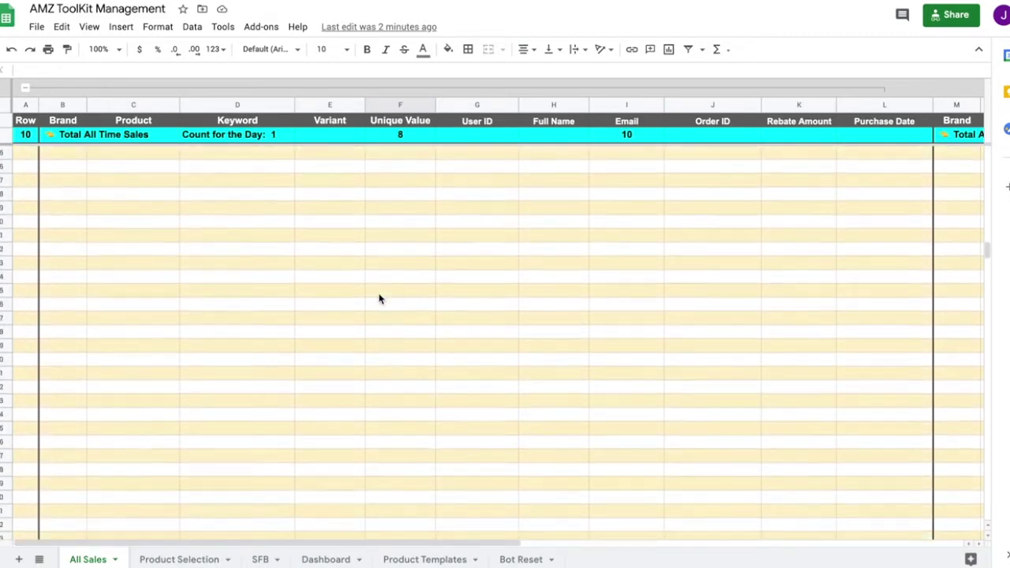
pyautogui.hotkey('ctrl', 'BackSpace')
# Collapse the grouped columns B to L and delete the QUERY formula from the first Brand cell, M3.
pyautogui.click(25, 88)
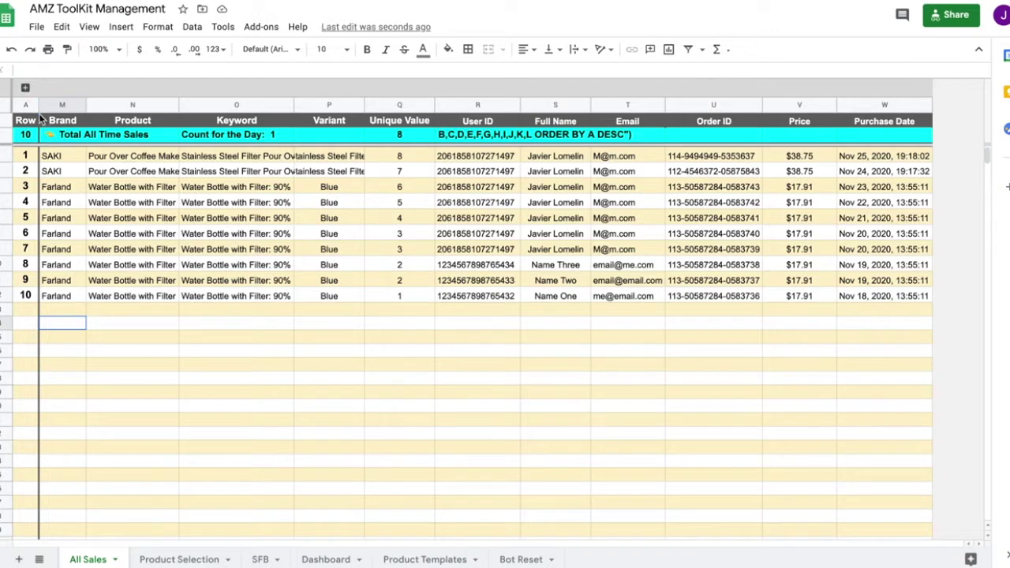
pyautogui.click(66, 160)
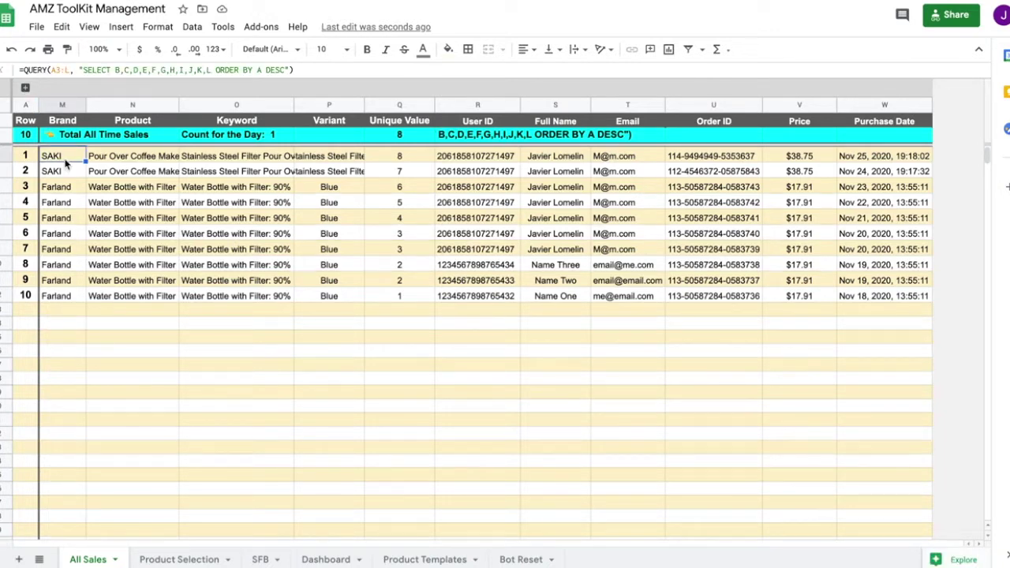
pyautogui.press('Delete')
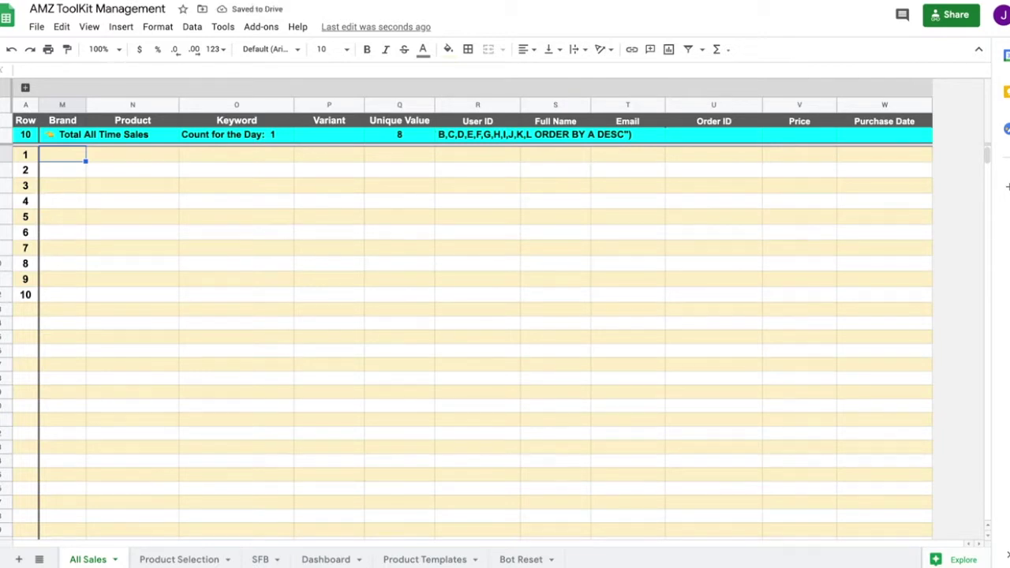
# Expand the grouped columns B to L again and copy the backup QUERY formula cell below the second User ID heading.
pyautogui.click(28, 87)
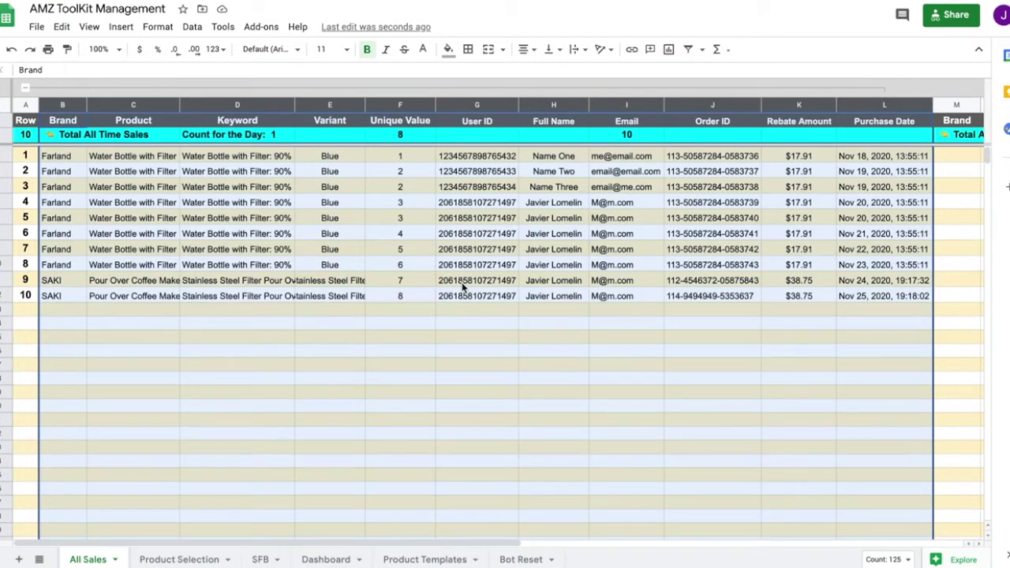
pyautogui.hscroll(3, 209, 228)
pyautogui.hscroll(3, 229, 226)
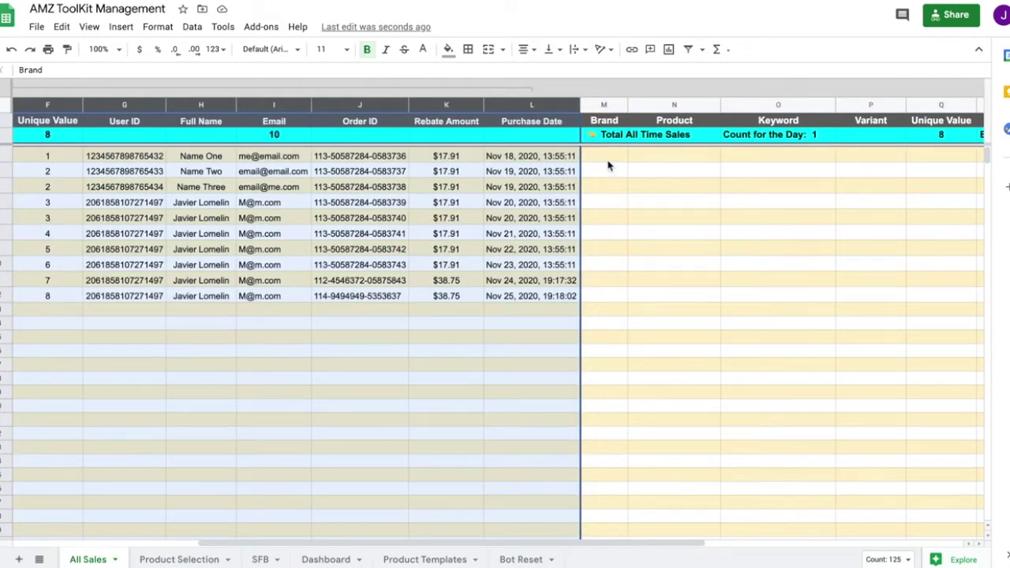
pyautogui.hscroll(-5, 608, 164)
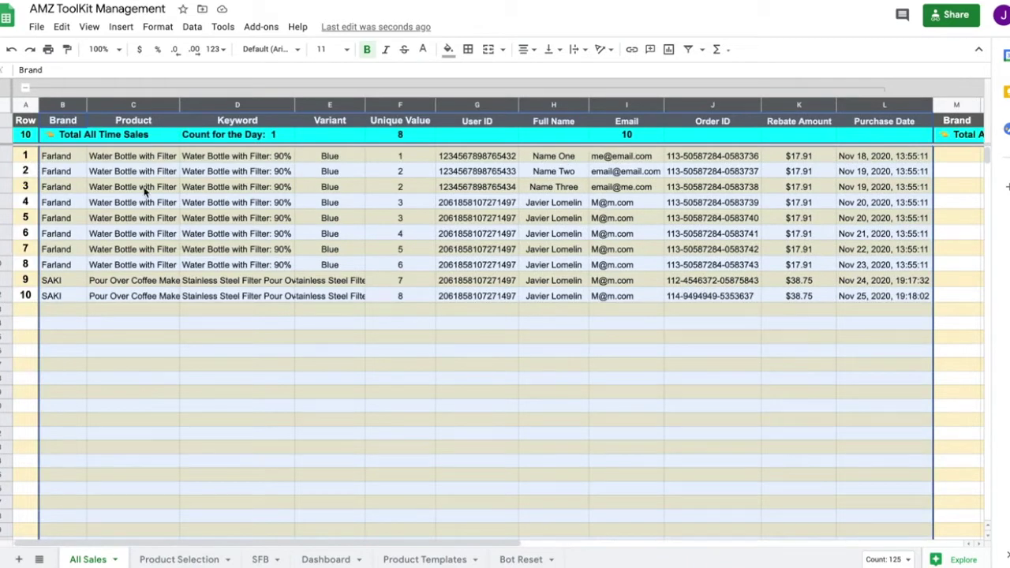
pyautogui.hscroll(5, 144, 191)
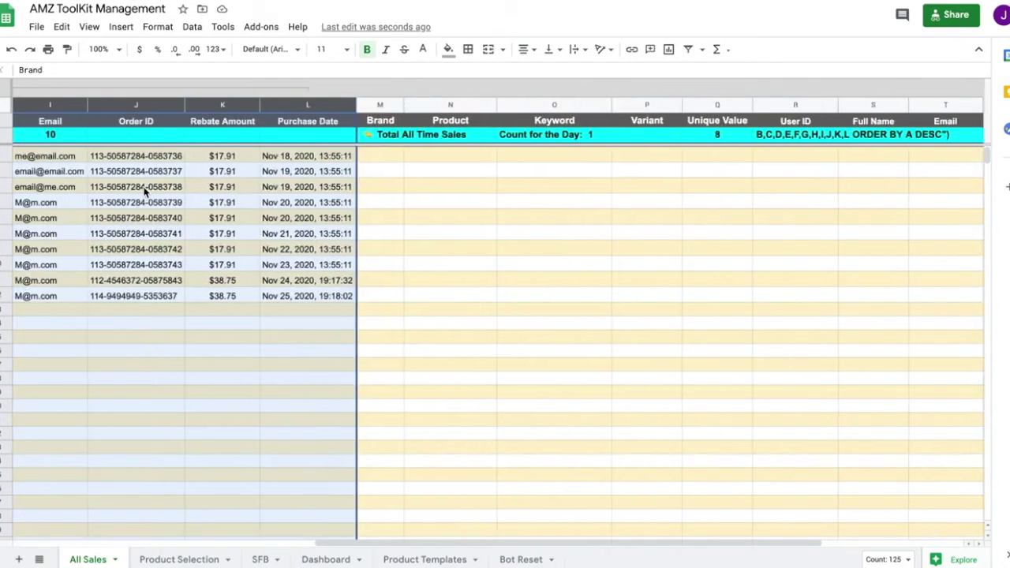
pyautogui.click(775, 140)
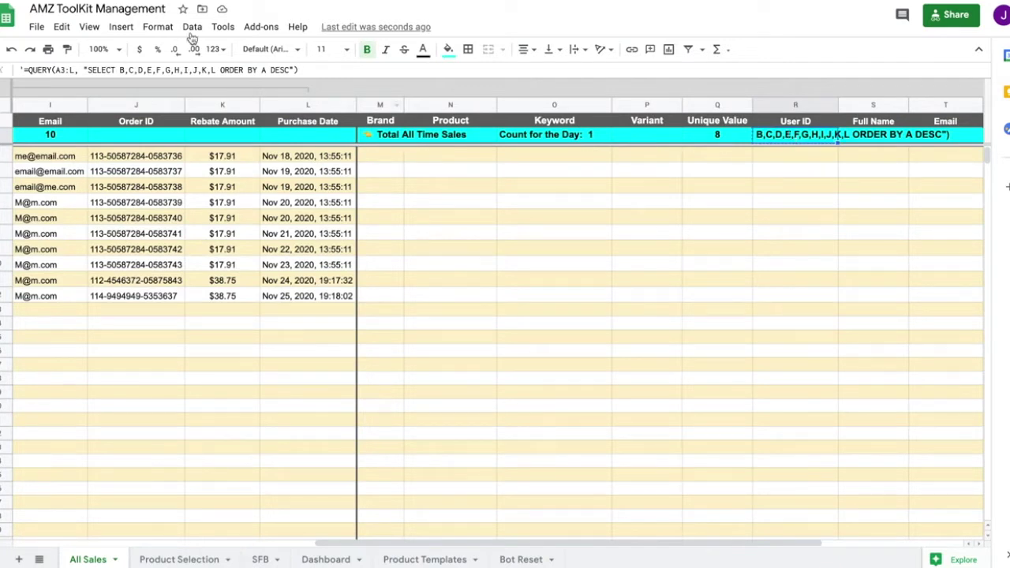
pyautogui.click(64, 30)
# Try pasting the copied formula cell straight into M3 and undo the paste.
pyautogui.click(380, 155)
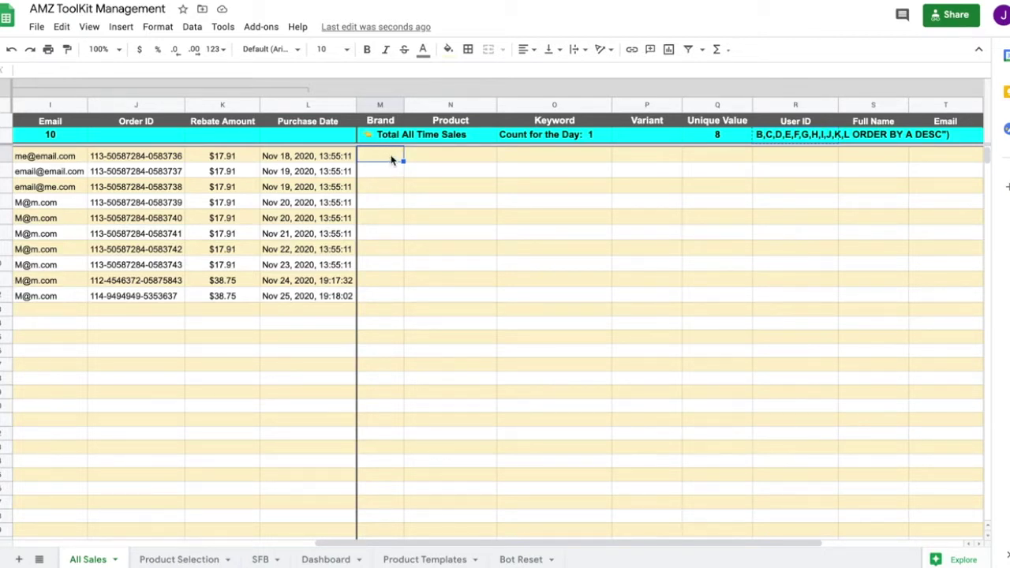
pyautogui.click(62, 27)
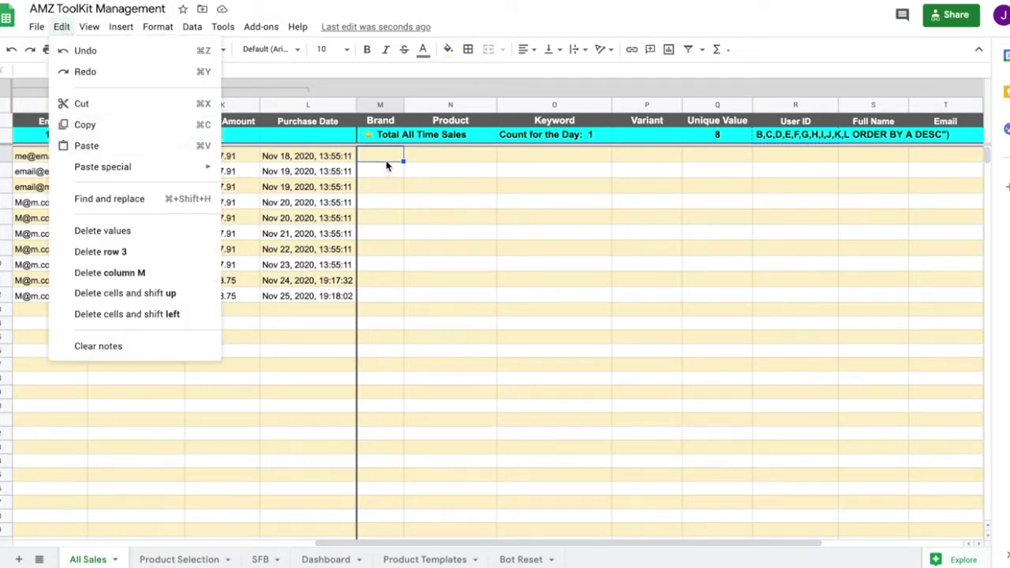
pyautogui.click(387, 161)
pyautogui.hotkey('ctrl', 'v')
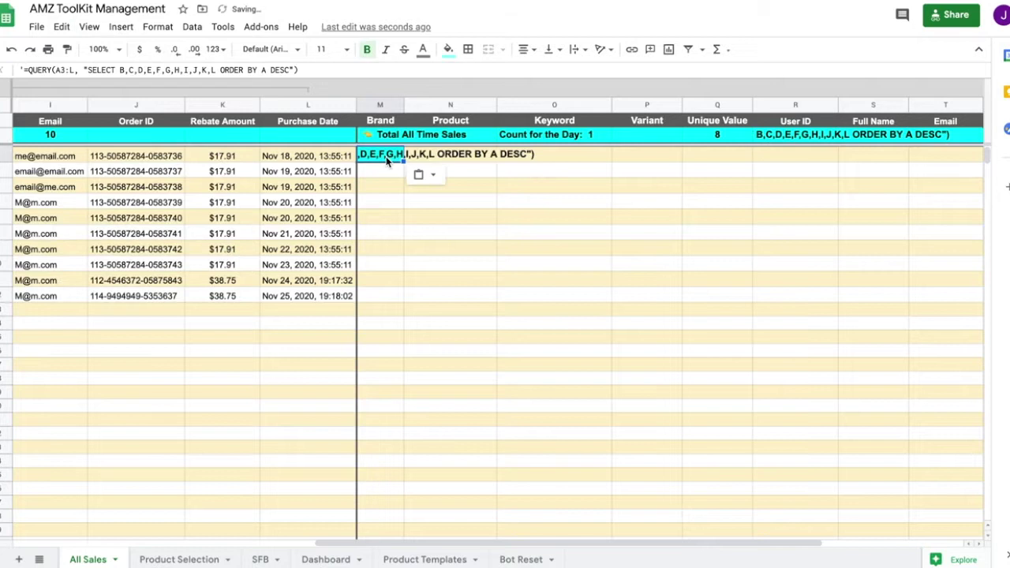
pyautogui.hotkey('ctrl', 'z')
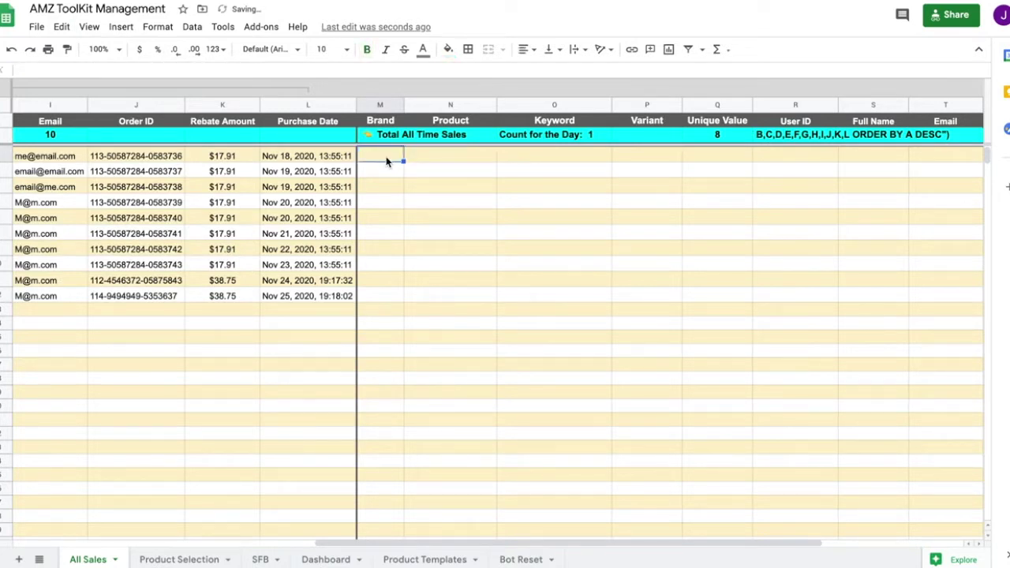
# Restore M3 by entering the formula =QUERY(A3:L, "SELECT B,C,D,E,F,G,H,I,J,K,L ORDER BY A DESC").
pyautogui.click(280, 66)
pyautogui.hotkey('ctrl', 'v')
pyautogui.press('Return')
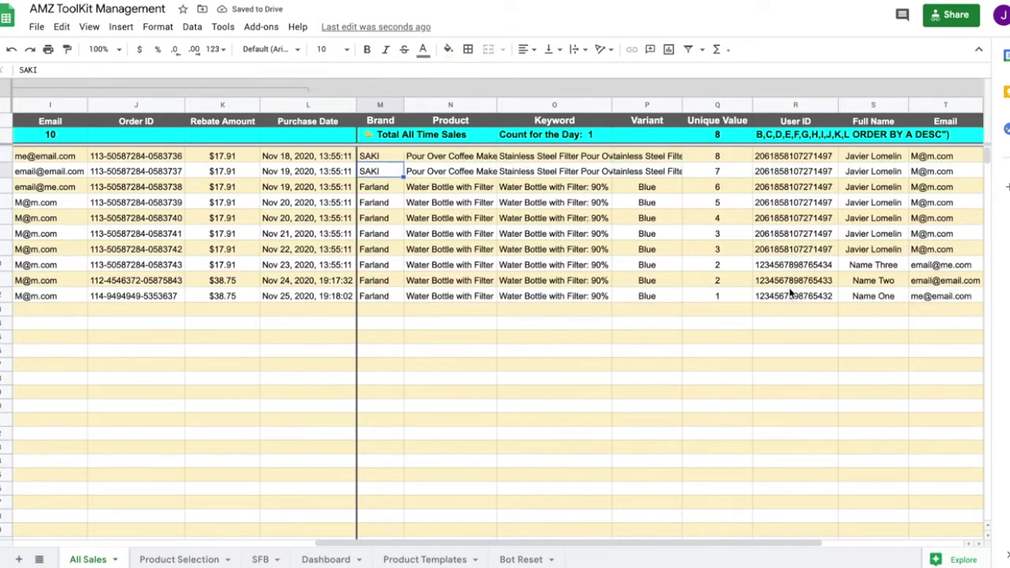
# Collapse the grouped columns B to L so only the Row column and the reverse-order sales list are shown.
pyautogui.hscroll(-8, 592, 316)
pyautogui.click(397, 324)
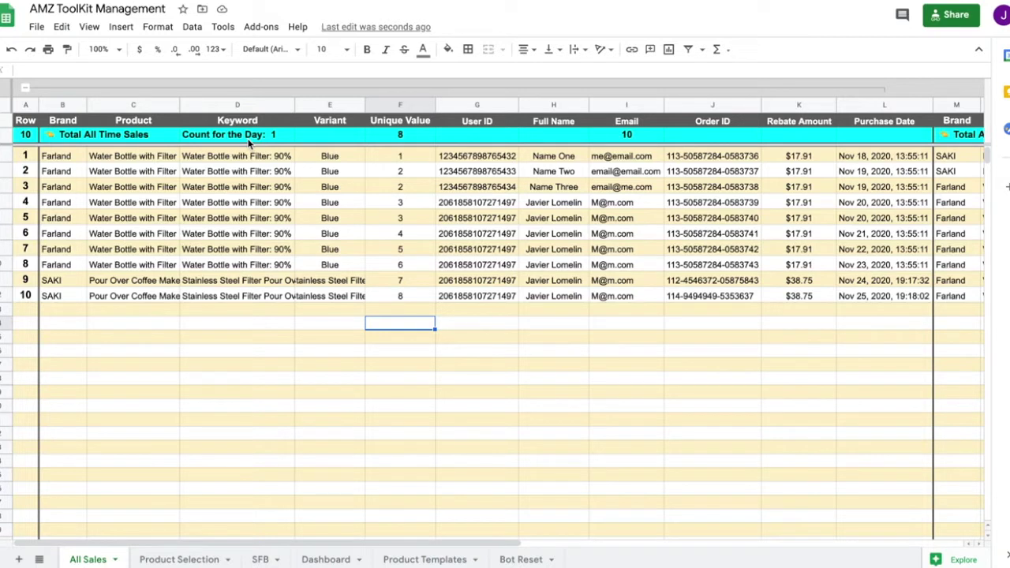
pyautogui.click(25, 88)
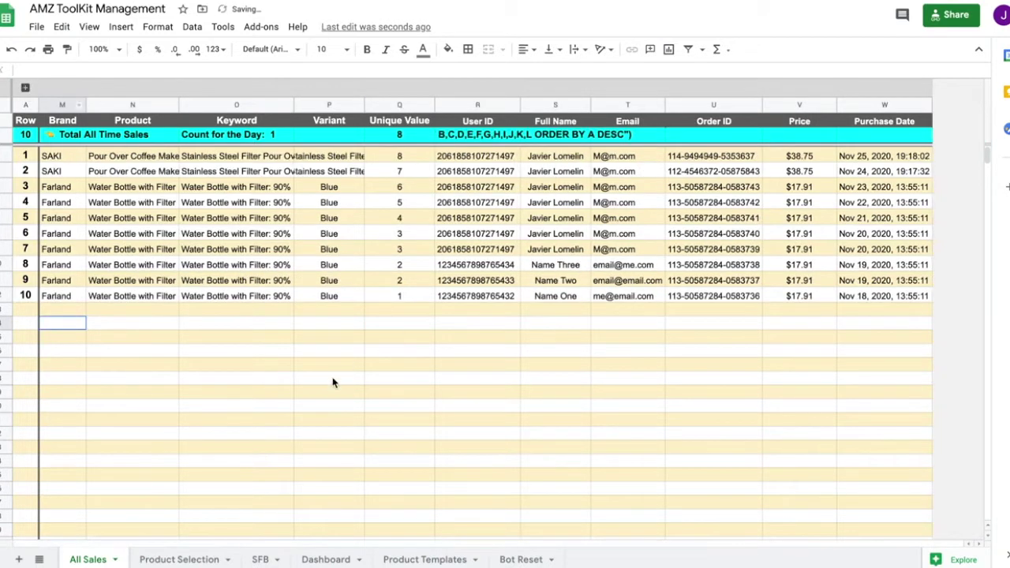
pyautogui.click(336, 418)
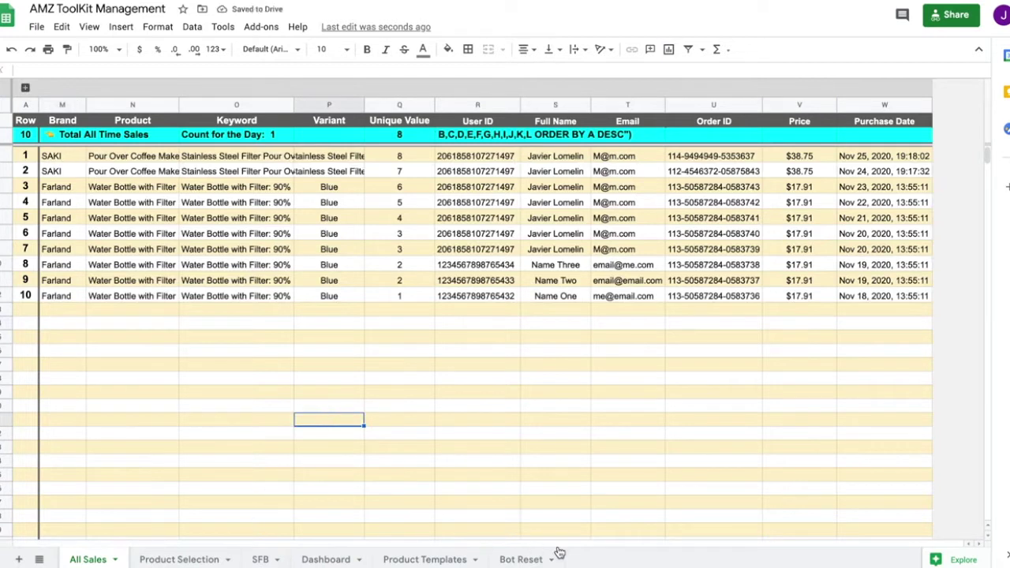
# Examine the Bot Reset sheet, then switch to the AMZ Keyword Reset flow and review its reporting time, unique value and sheet update steps.
pyautogui.click(524, 559)
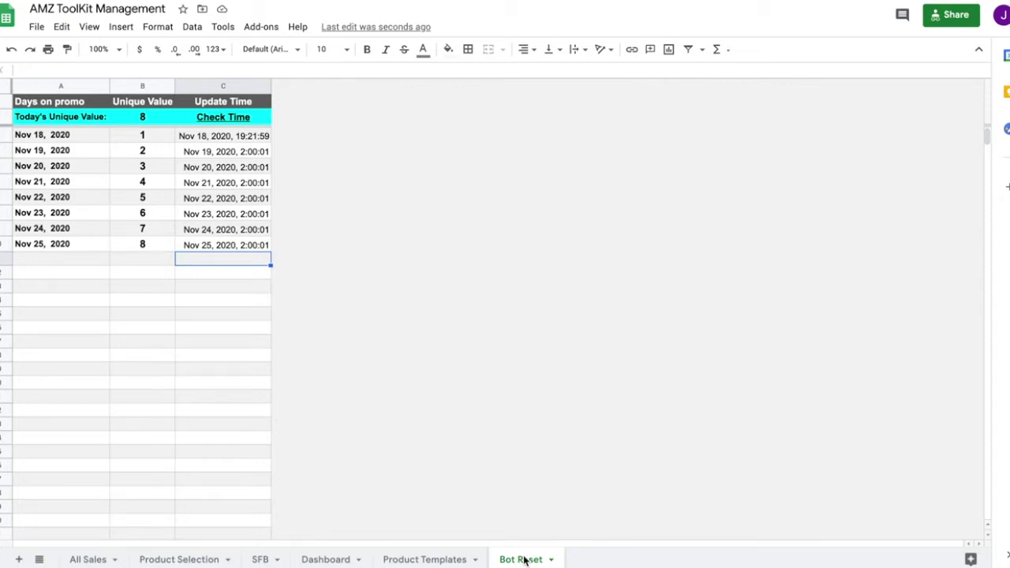
pyautogui.hotkey('ctrl', 'Left')
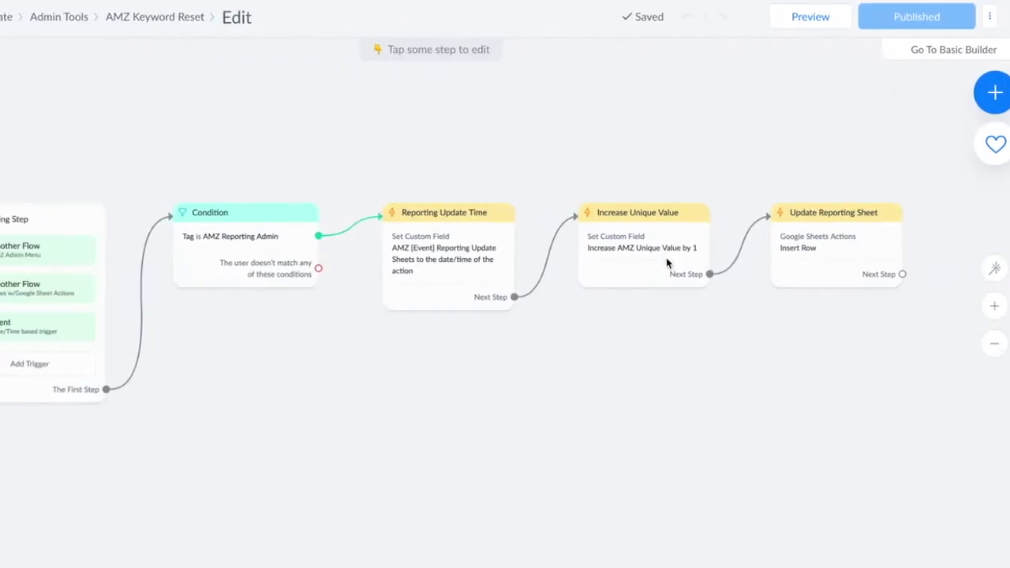
pyautogui.moveTo(413, 145); pyautogui.dragTo(474, 142)
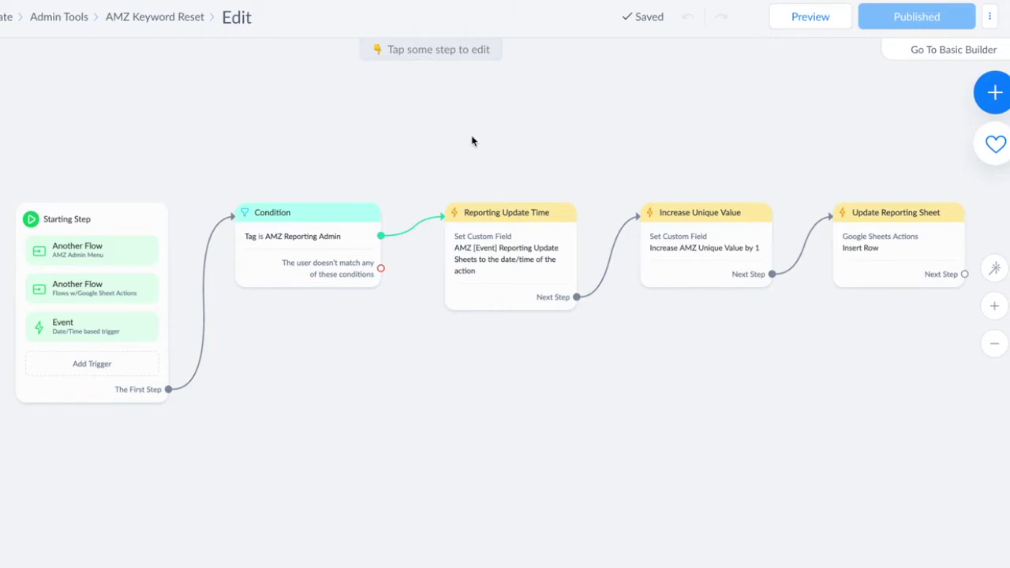
pyautogui.moveTo(507, 273)
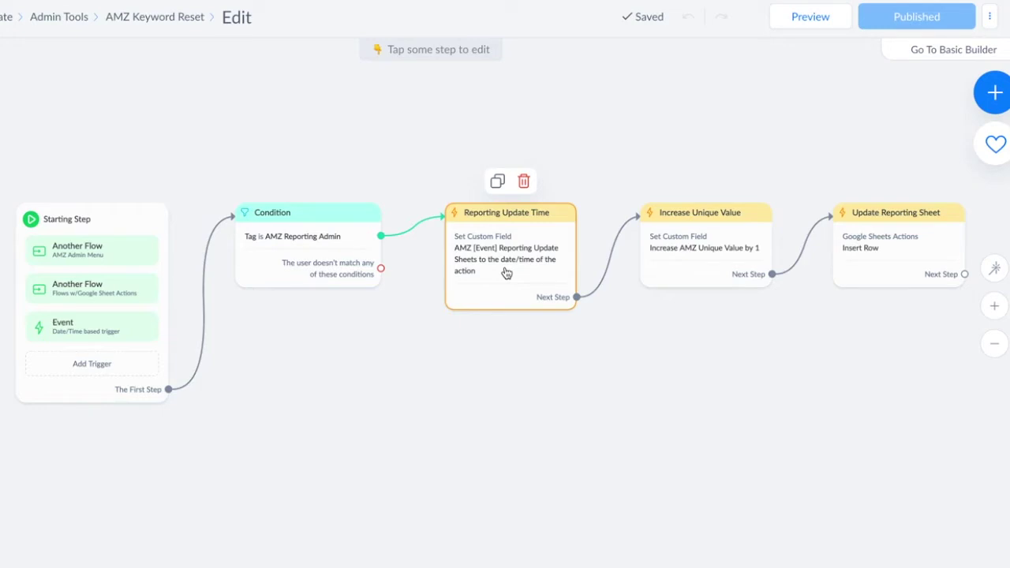
pyautogui.moveTo(682, 267)
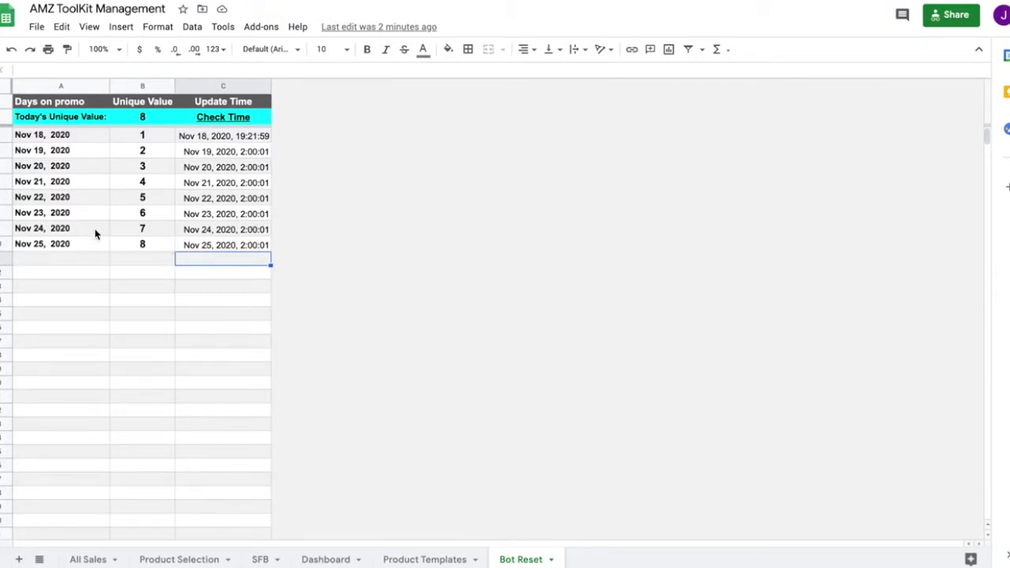
# Fill the last Update Time on Bot Reset down one row to Nov 26, 2020, 2:00:01, and clear that entry again.
pyautogui.click(257, 247)
pyautogui.moveTo(270, 250); pyautogui.dragTo(270, 260)
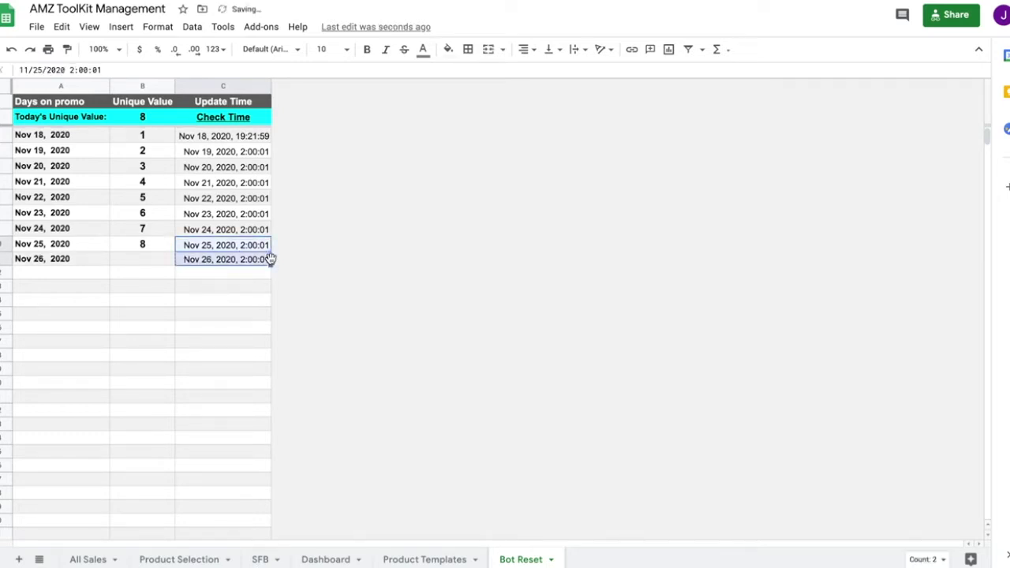
pyautogui.click(67, 260)
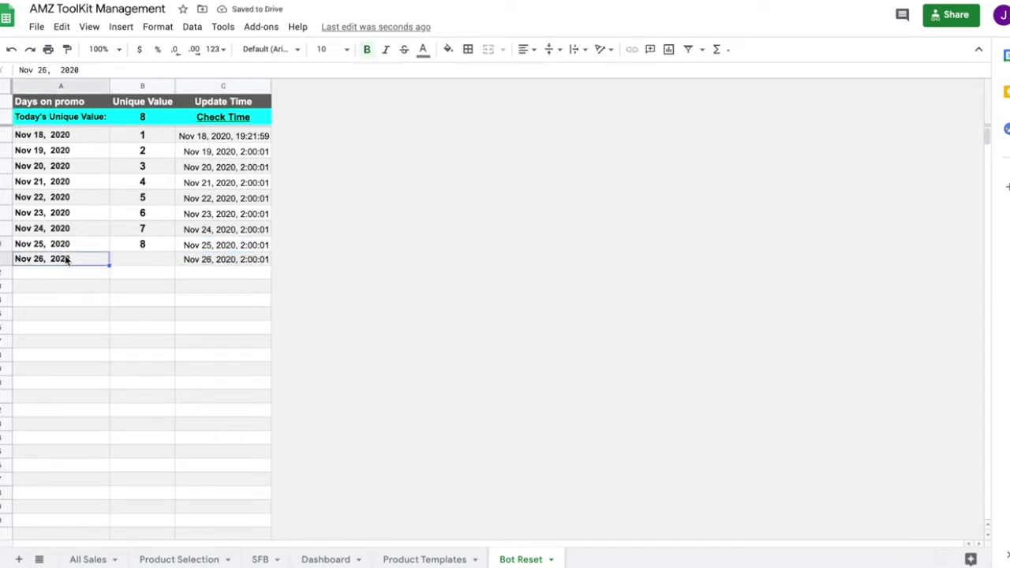
pyautogui.click(242, 264)
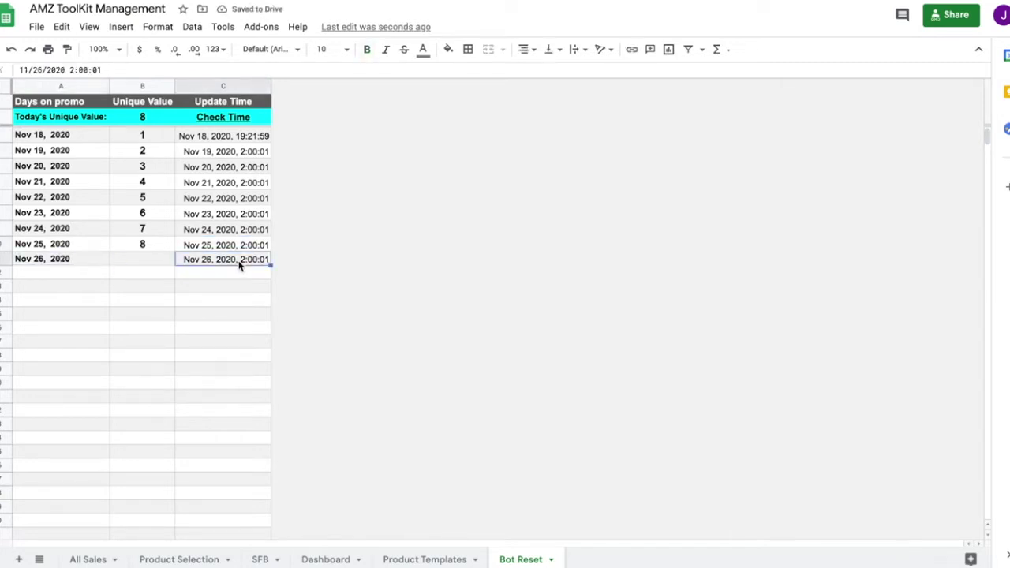
pyautogui.press('Delete')
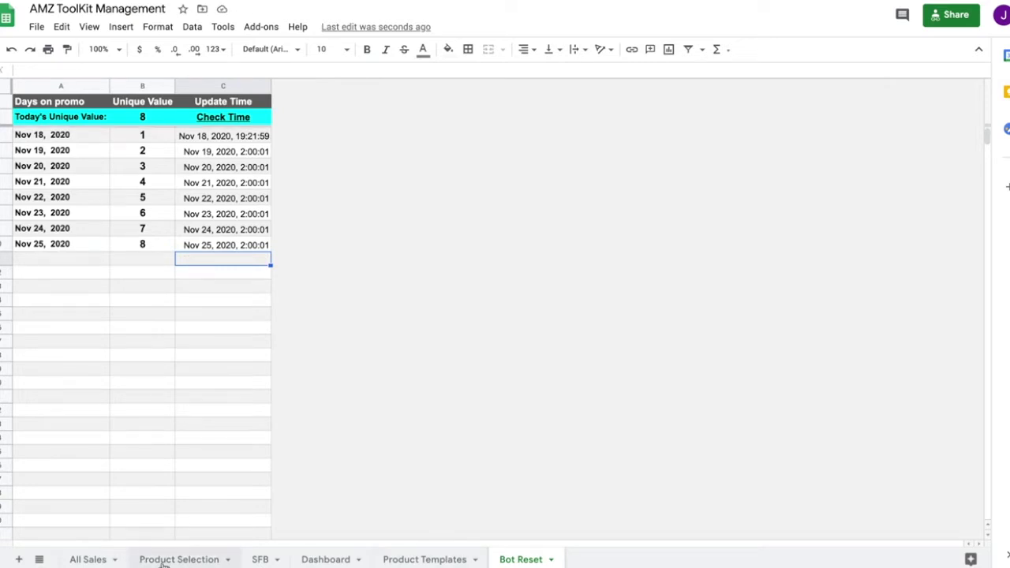
# Open the Product Selection sheet and examine its SFB and URL product sections.
pyautogui.click(166, 560)
pyautogui.click(142, 276)
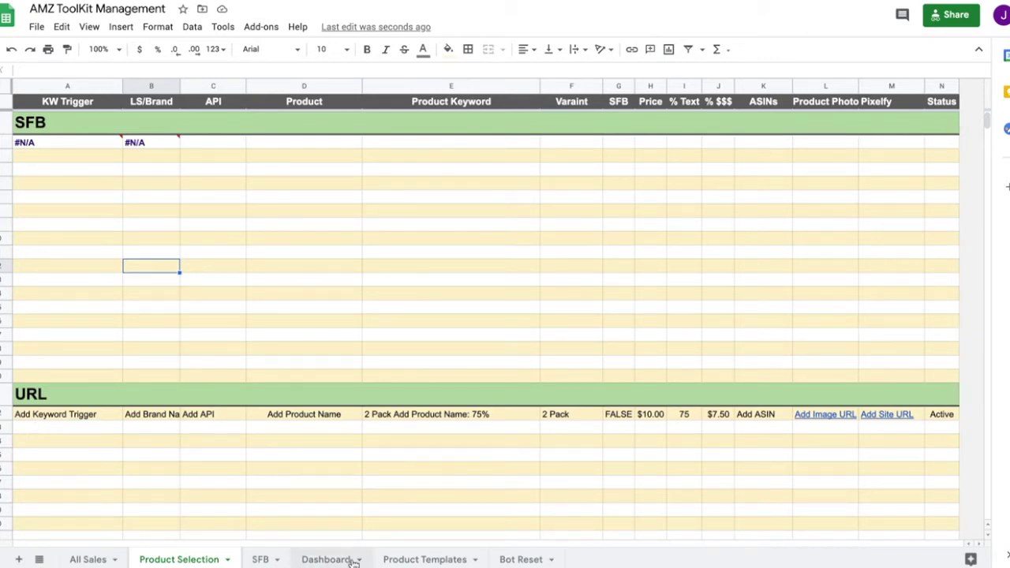
# Open the Product Templates sheet and examine its template columns, expanding the hidden Pixelfy column and collapsing it again.
pyautogui.click(413, 560)
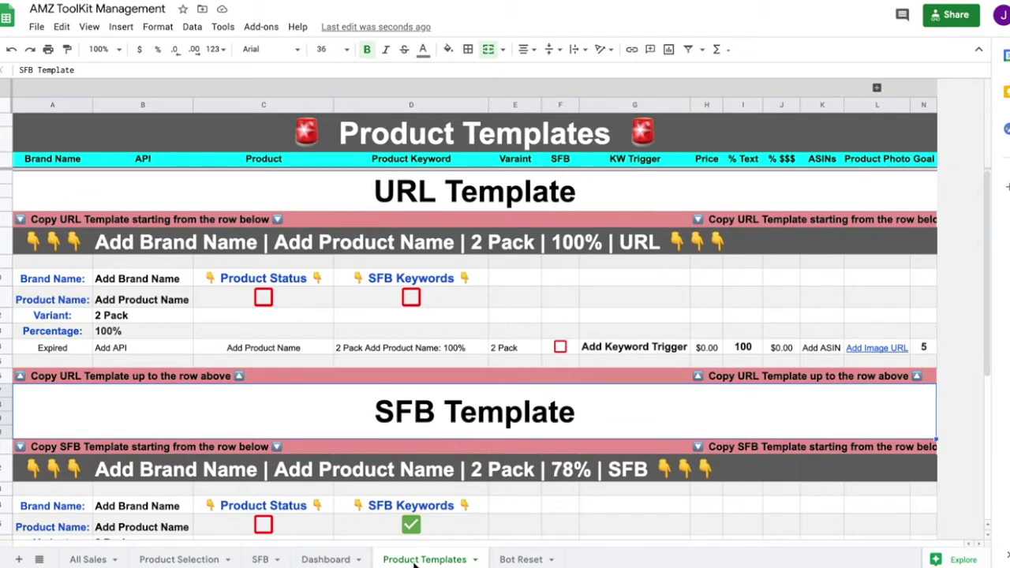
pyautogui.click(878, 87)
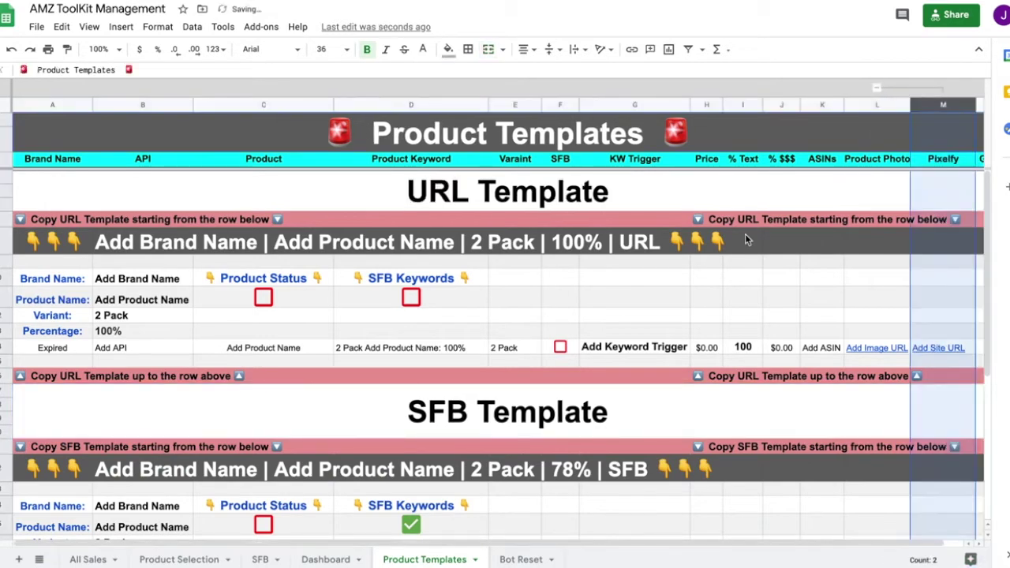
pyautogui.hscroll(2, 69, 159)
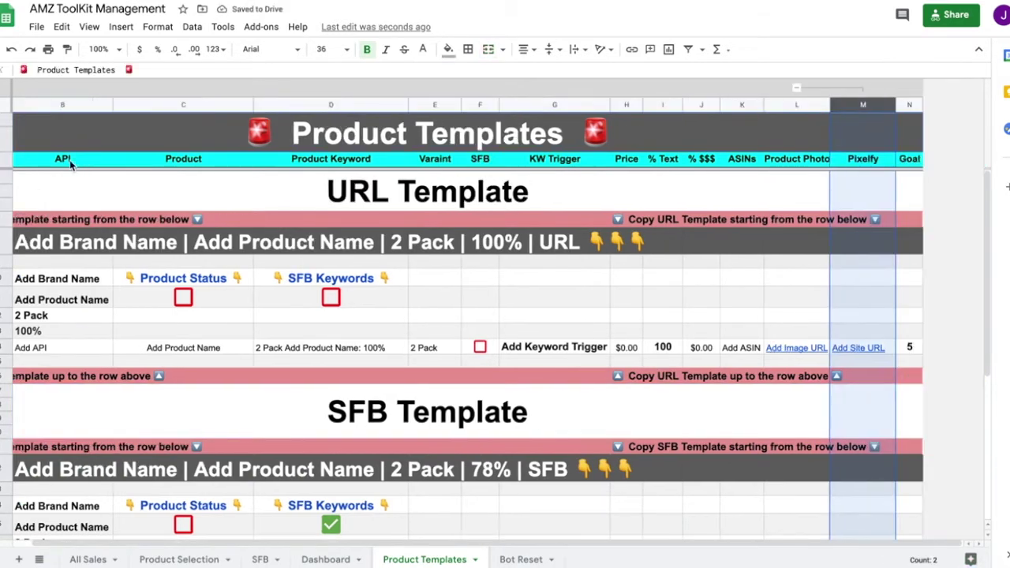
pyautogui.hscroll(-2, 801, 95)
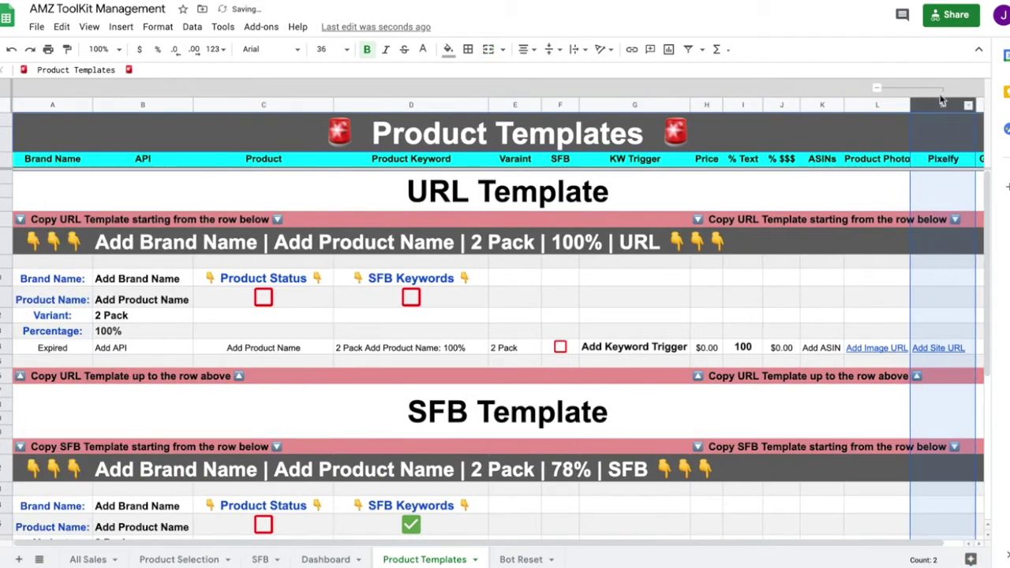
pyautogui.click(876, 88)
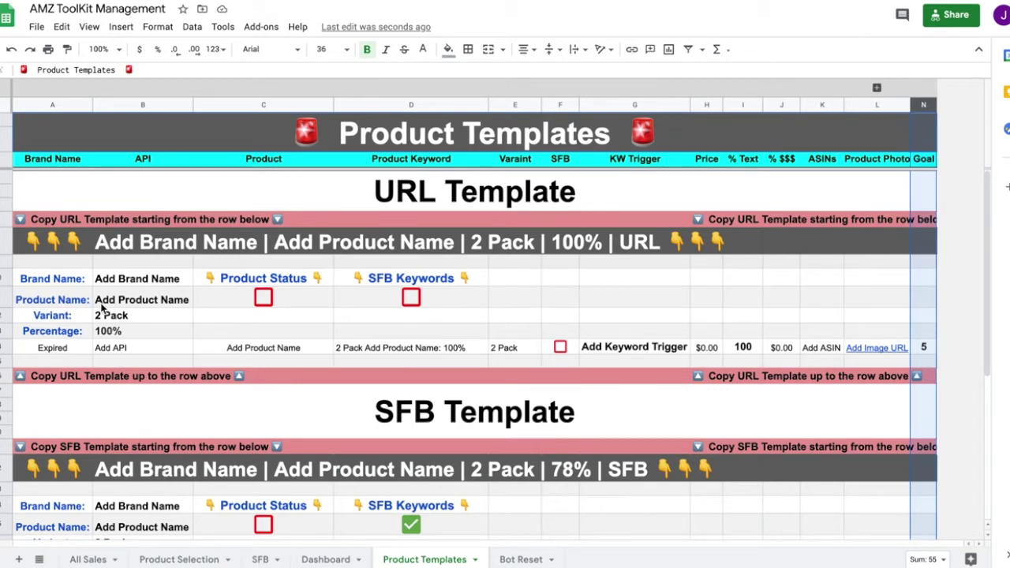
# Copy the URL Template block from its title row through the blank row below the product entry, and return to the Dashboard sheet.
pyautogui.click(72, 245)
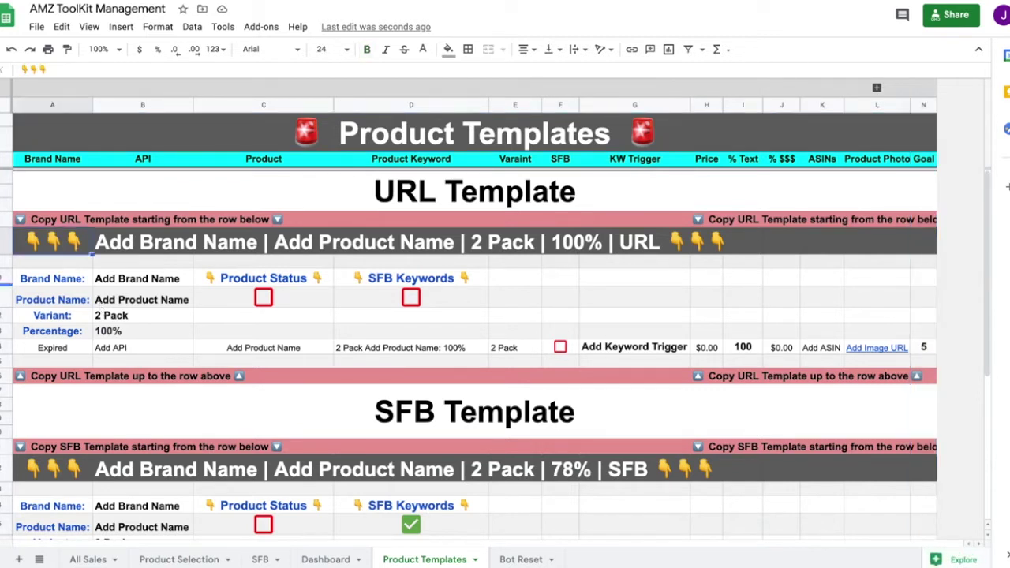
pyautogui.keyDown('shift'); pyautogui.click(931, 365); pyautogui.keyUp('shift')
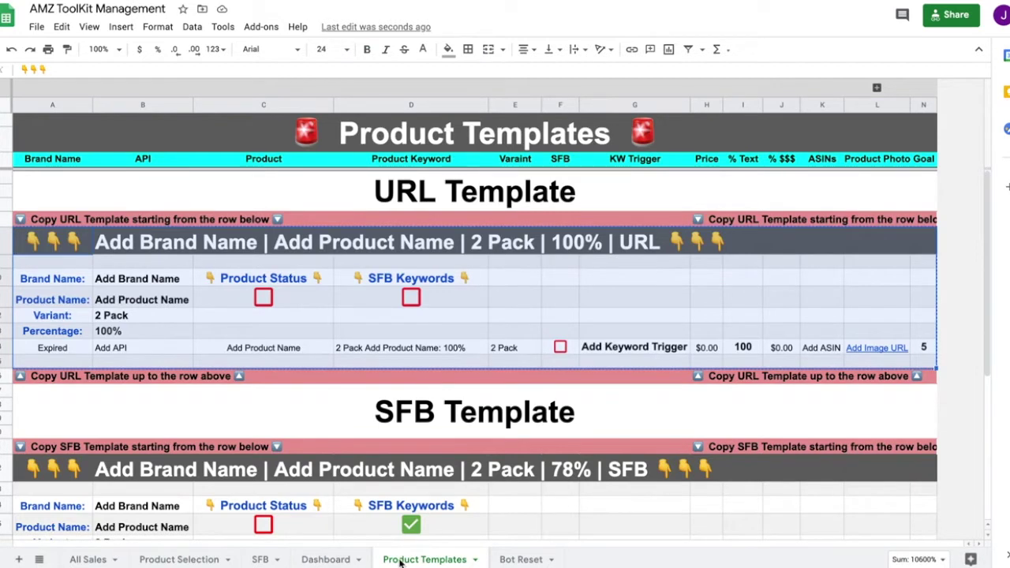
pyautogui.click(348, 558)
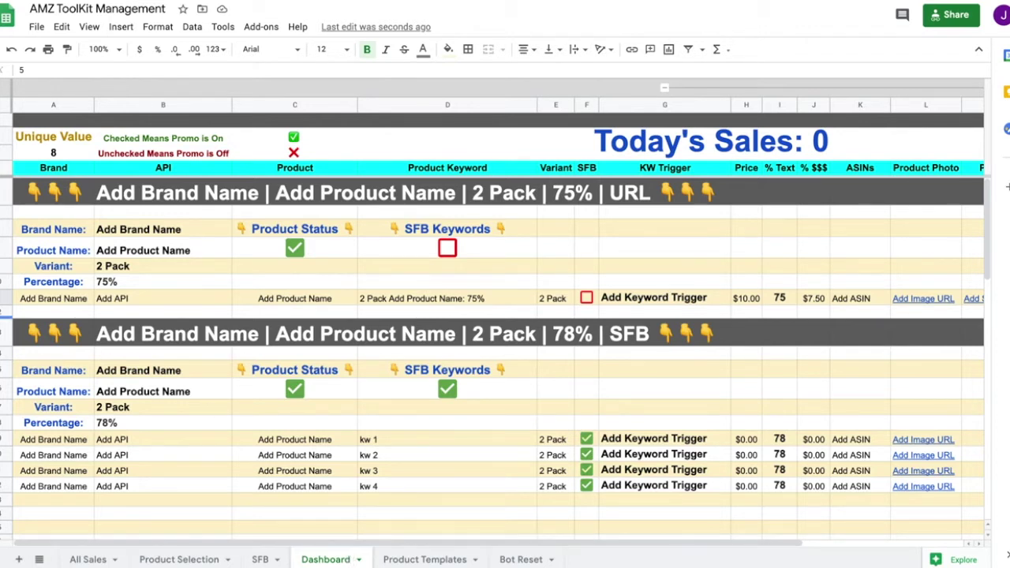
# Collapse the grouped columns H to M on the Dashboard and delete the 75% URL promo block in rows 5 to 12.
pyautogui.click(3, 192)
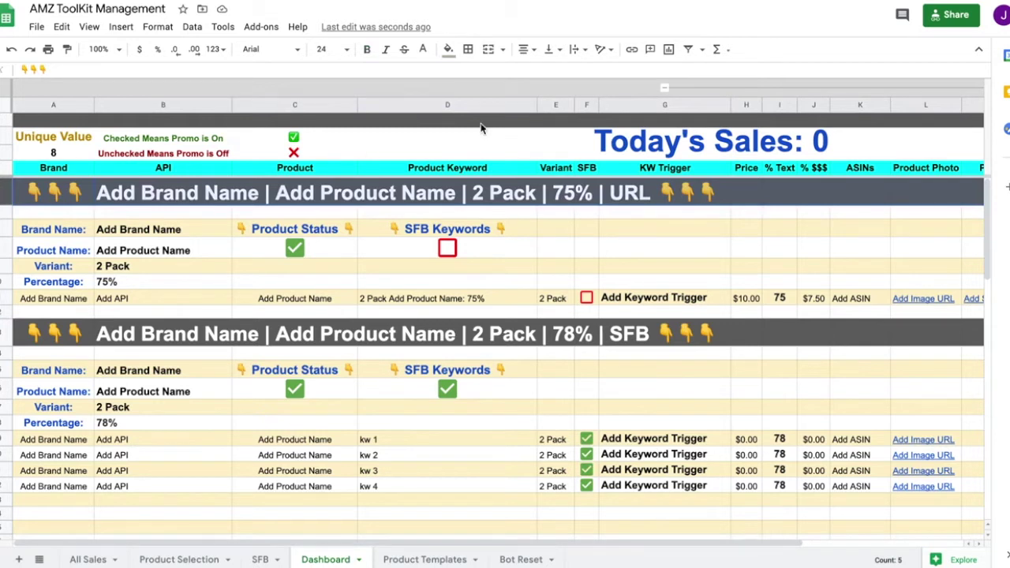
pyautogui.click(664, 89)
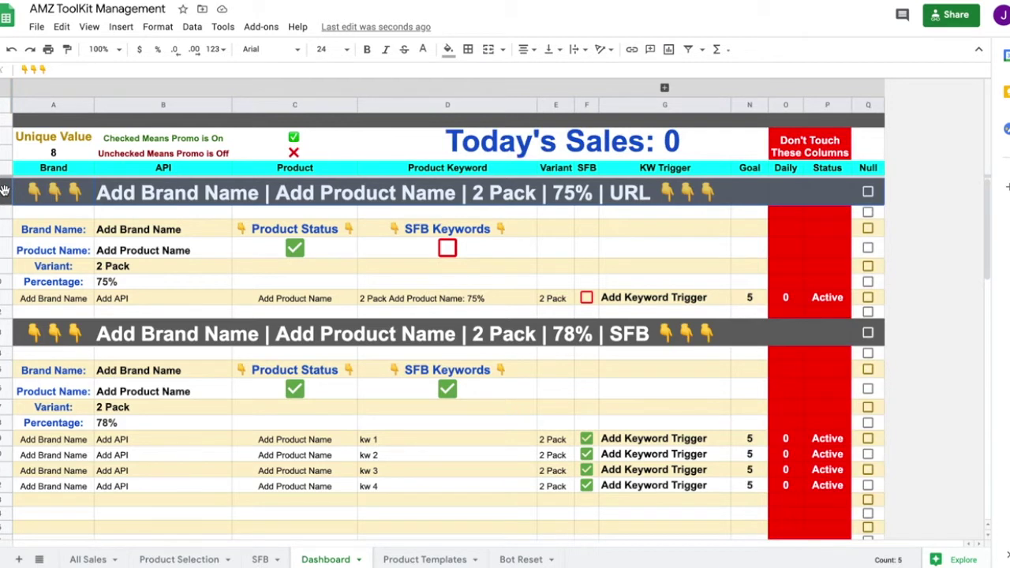
pyautogui.keyDown('shift'); pyautogui.click(5, 312); pyautogui.keyUp('shift')
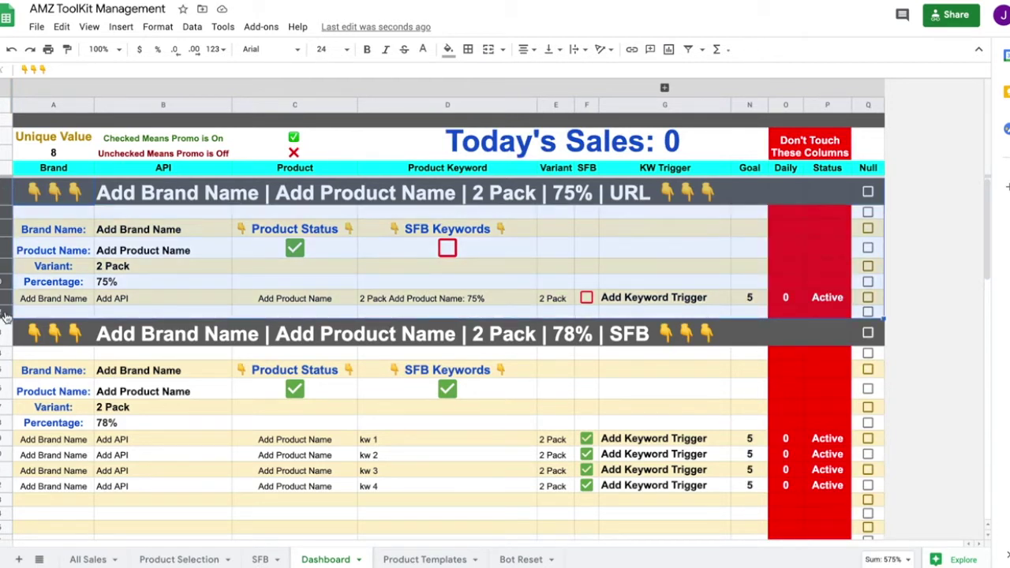
pyautogui.rightClick(4, 311)
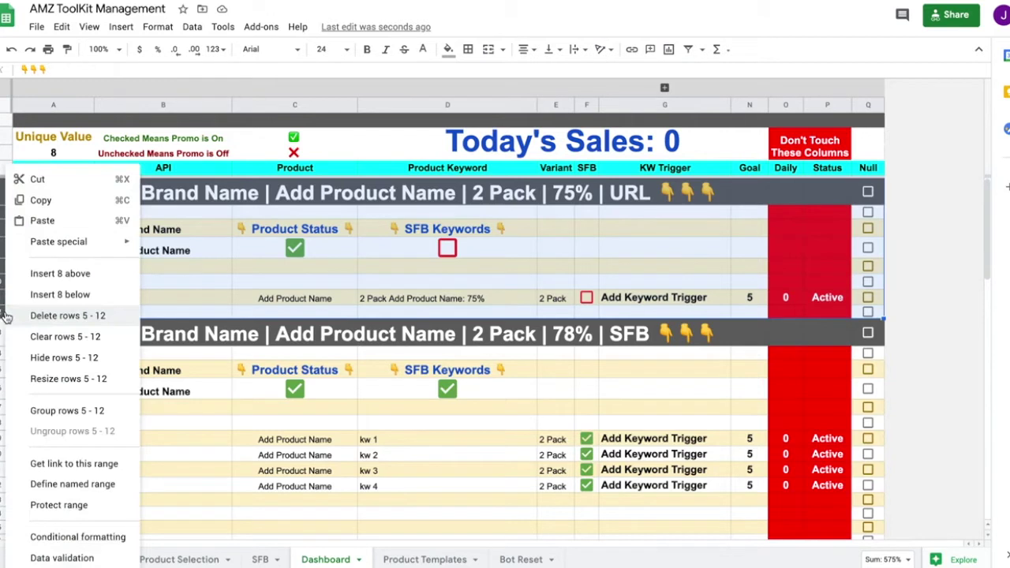
pyautogui.click(69, 316)
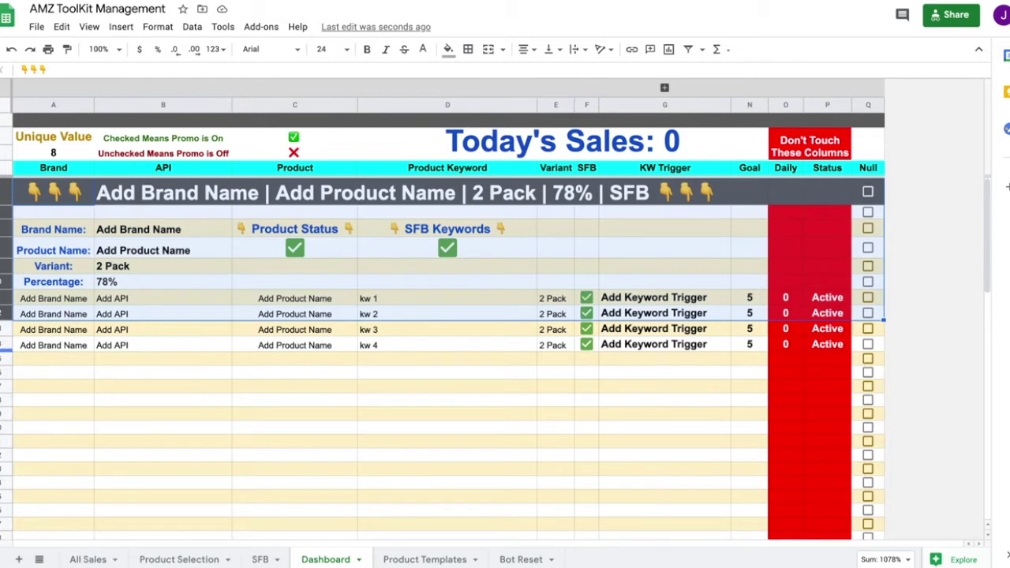
# Delete the remaining 78% SFB promo block, rows 5 to 14, from the Dashboard.
pyautogui.keyDown('shift'); pyautogui.click(2, 345); pyautogui.keyUp('shift')
pyautogui.rightClick(3, 345)
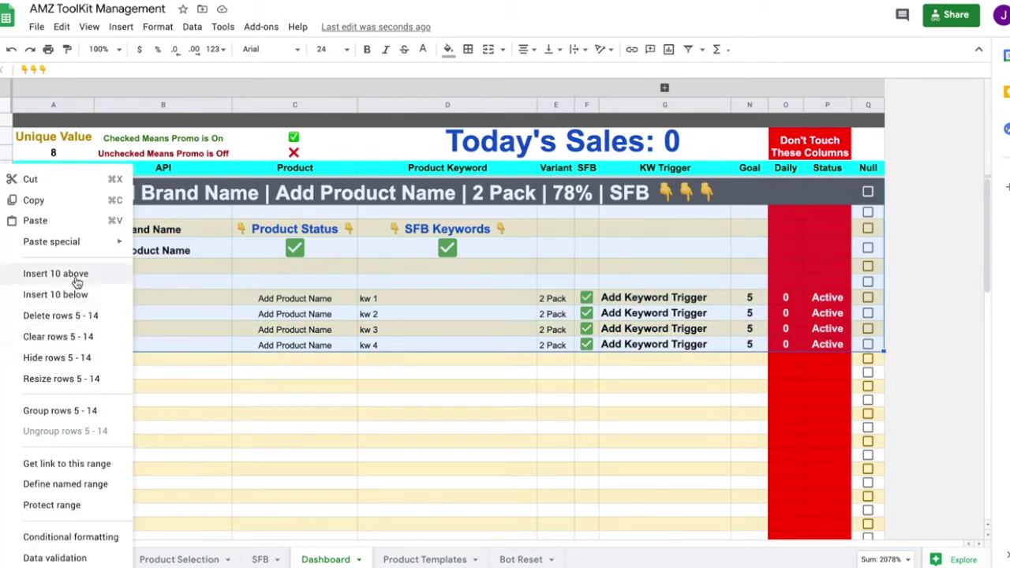
pyautogui.click(66, 315)
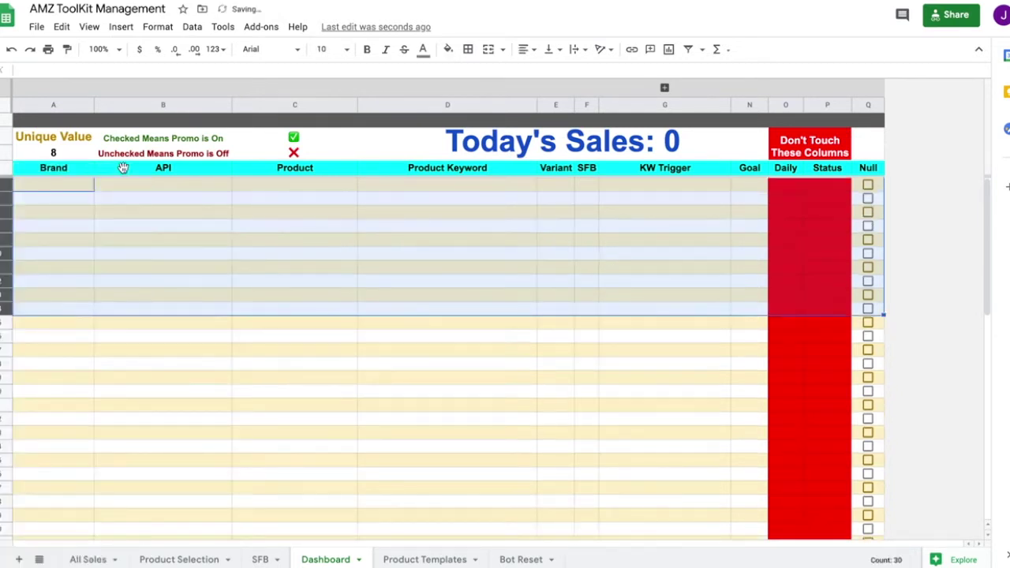
# Paste the copied URL Template block into the empty Dashboard starting at cell A5.
pyautogui.click(99, 283)
pyautogui.click(49, 190)
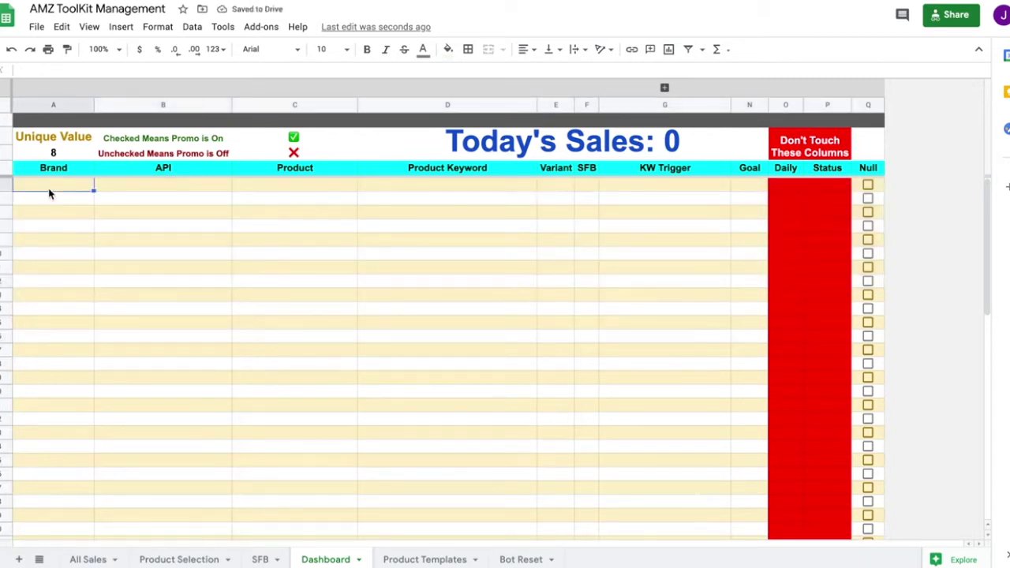
pyautogui.hotkey('ctrl', 'v')
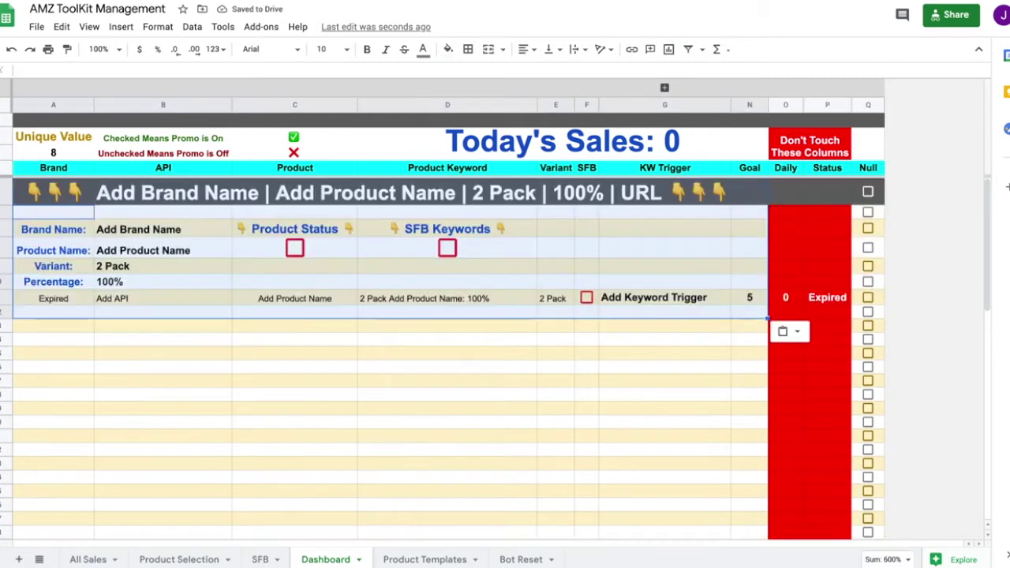
pyautogui.click(281, 384)
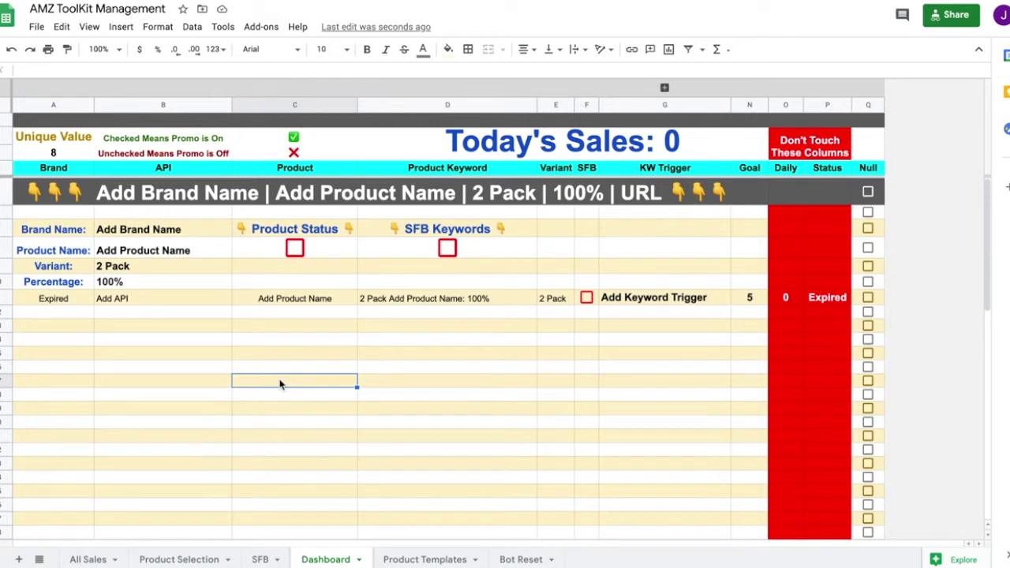
# Expand the grouped columns and set the Brand Name to SAKI, copied from the Amazon coffee maker listing.
pyautogui.click(666, 88)
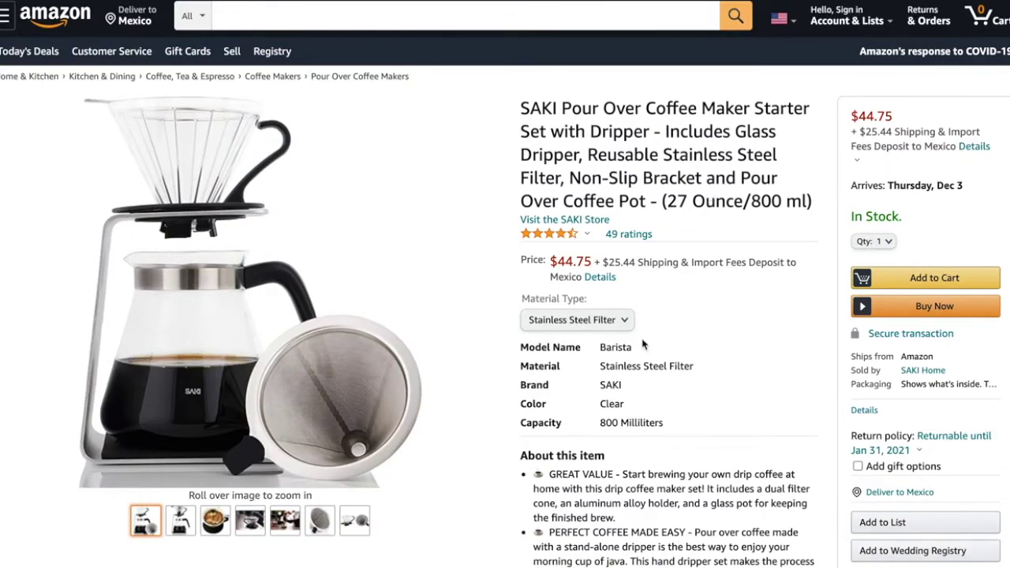
pyautogui.doubleClick(611, 383)
pyautogui.hotkey('ctrl', 'c')
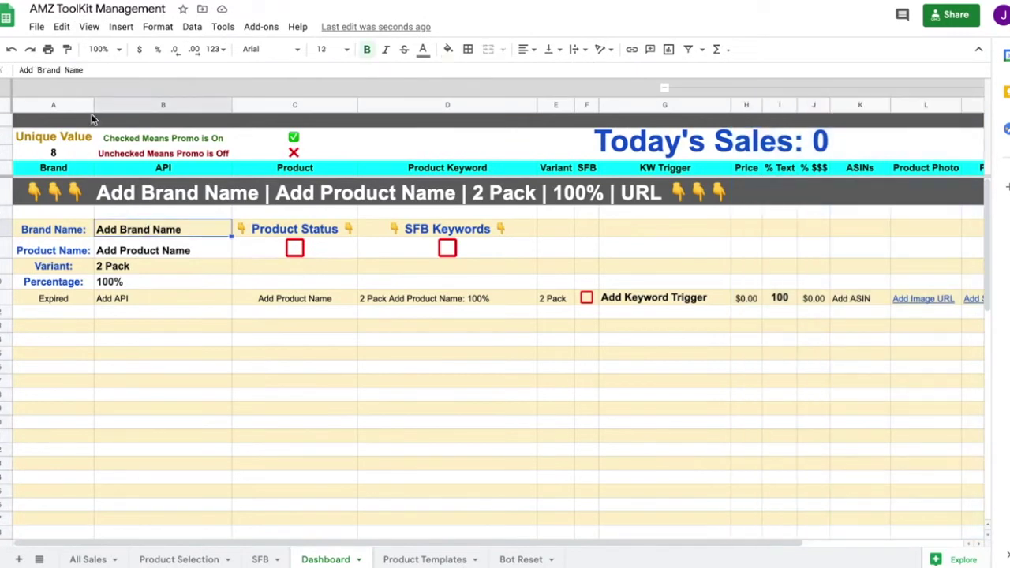
pyautogui.tripleClick(90, 69)
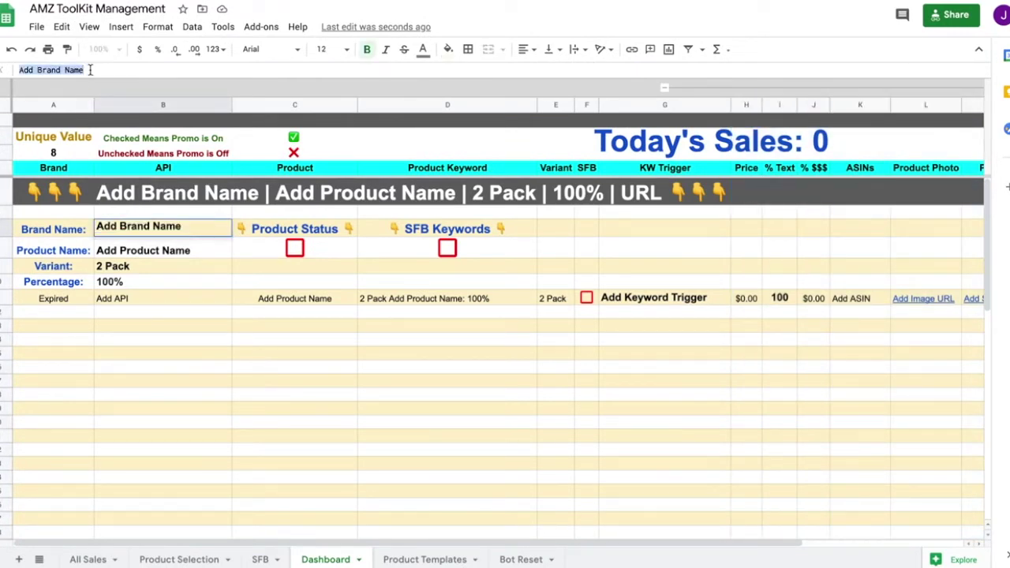
pyautogui.hotkey('ctrl', 'v')
pyautogui.press('Return')
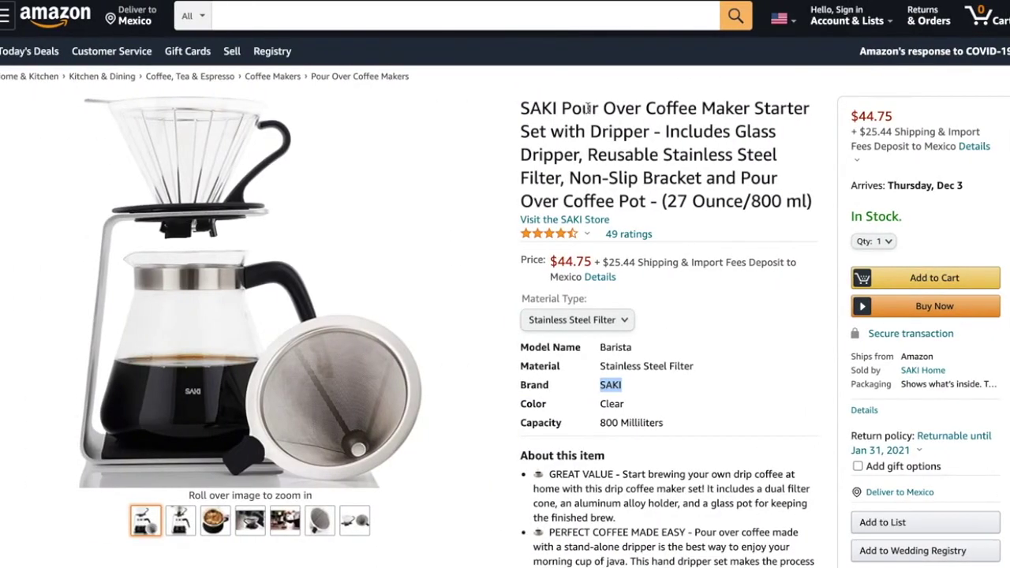
# Copy "Pour Over Coffee Maker" from the Amazon listing title and enter it as the Dashboard's Product Name.
pyautogui.doubleClick(588, 108)
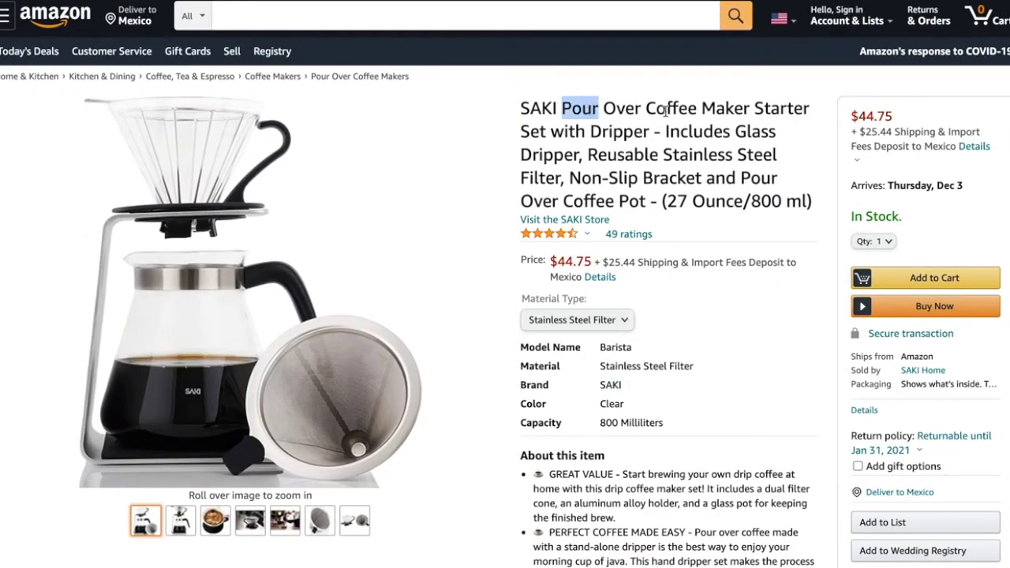
pyautogui.keyDown('shift'); pyautogui.click(708, 112); pyautogui.keyUp('shift')
pyautogui.hotkey('ctrl', 'c')
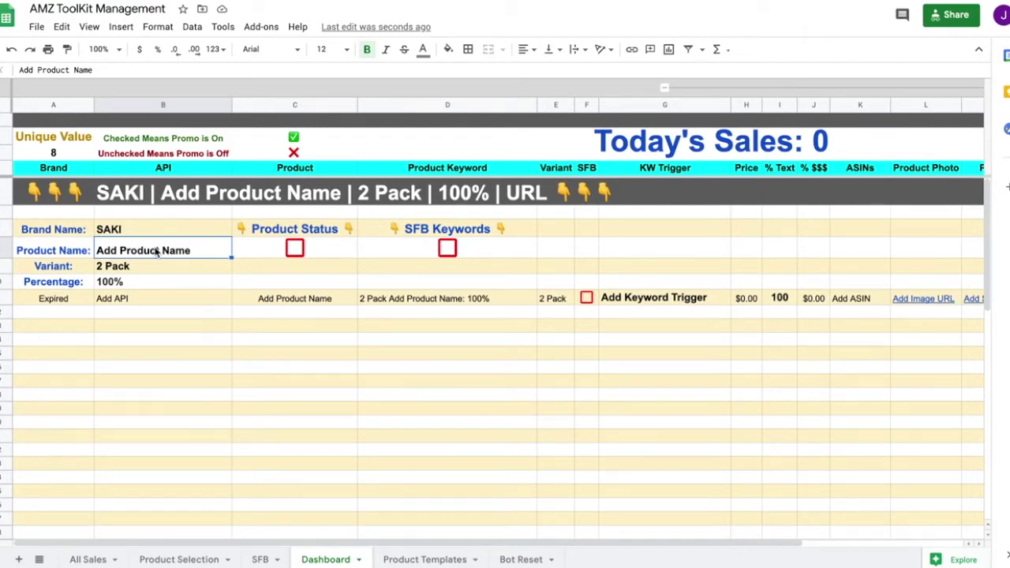
pyautogui.tripleClick(116, 68)
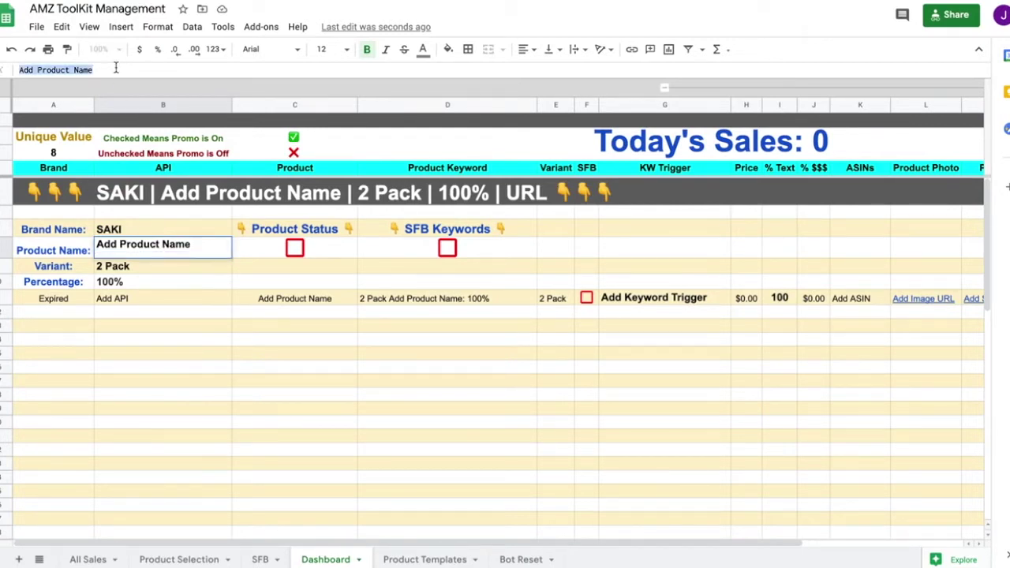
pyautogui.hotkey('ctrl', 'v')
pyautogui.press('Return')
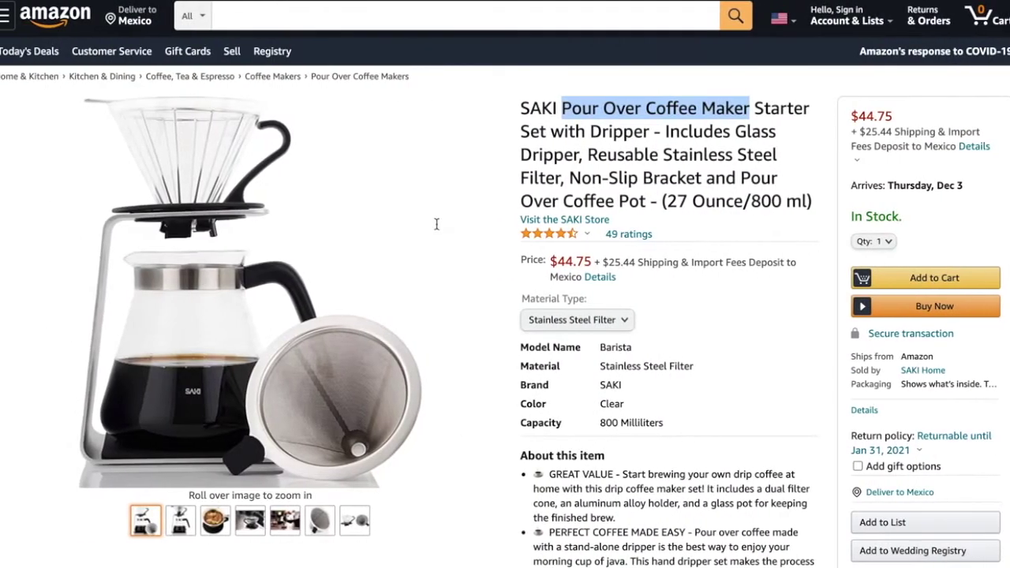
# Set the Variant to Stainless Steel Filter, copied from the Amazon listing's Material detail, and the Percentage to 75%.
pyautogui.doubleClick(606, 366)
pyautogui.keyDown('shift'); pyautogui.click(675, 369); pyautogui.keyUp('shift')
pyautogui.hotkey('ctrl', 'c')
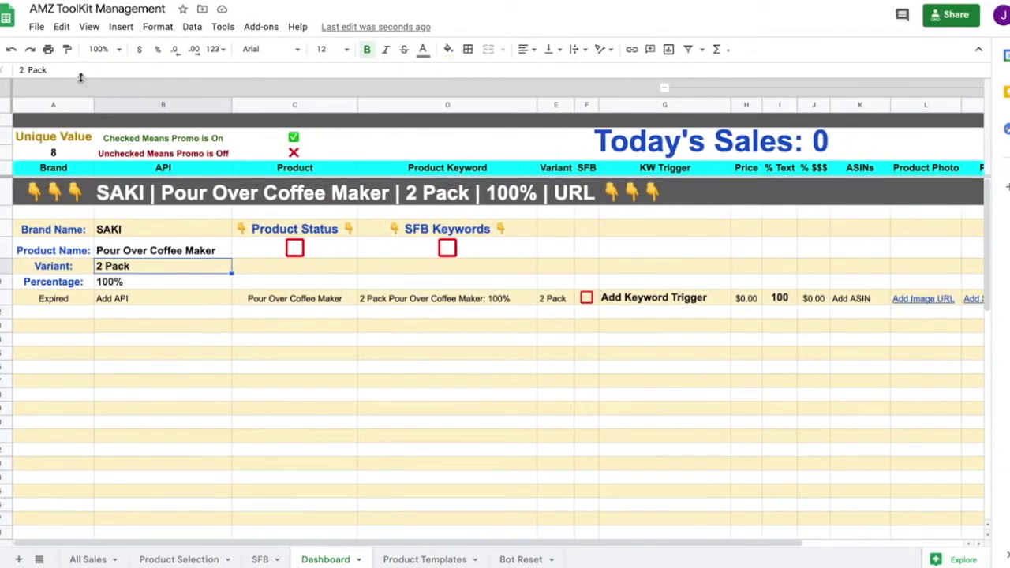
pyautogui.click(79, 70)
pyautogui.hotkey('ctrl', 'a')
pyautogui.hotkey('ctrl', 'v')
pyautogui.press('Return')
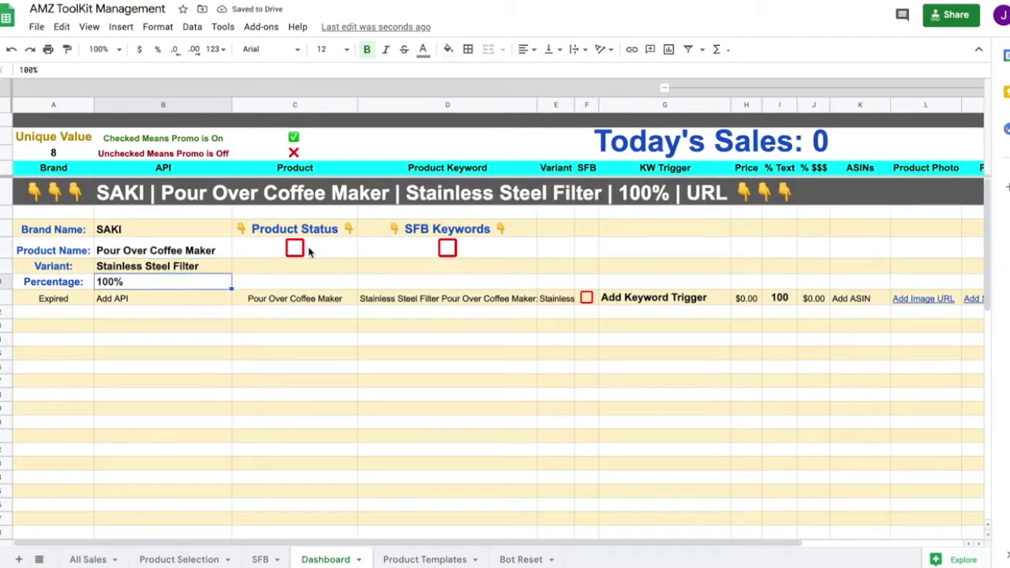
pyautogui.write('75')
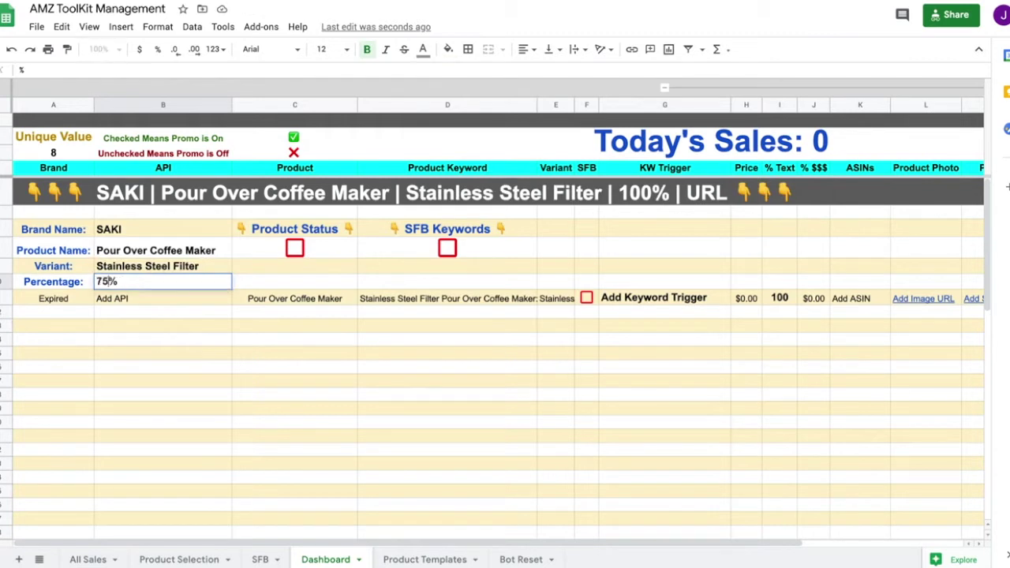
pyautogui.press('Return')
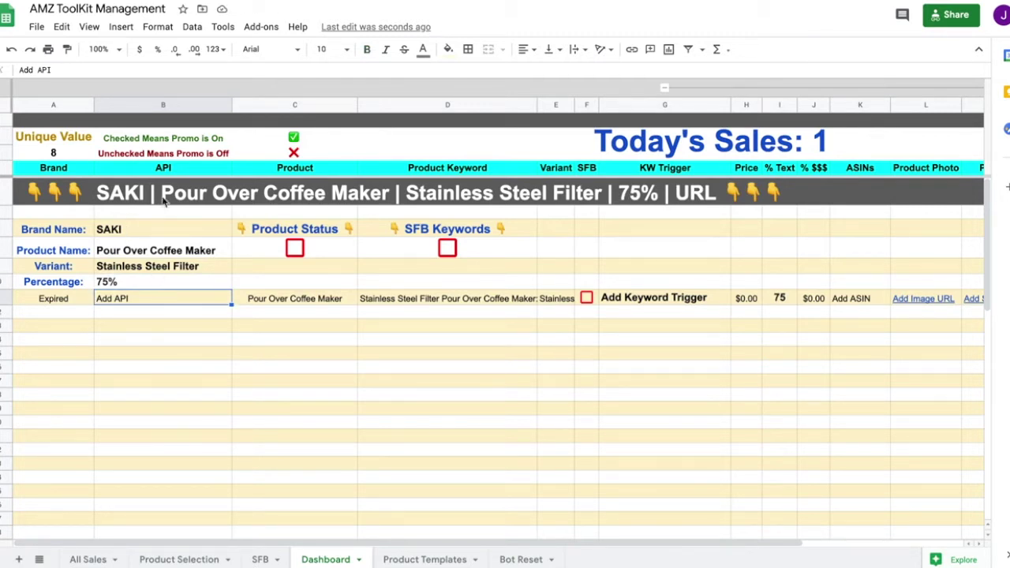
# Reference the Product Keyword with =D11 in cell D12 to read its full text, and clear that cell again.
pyautogui.click(474, 300)
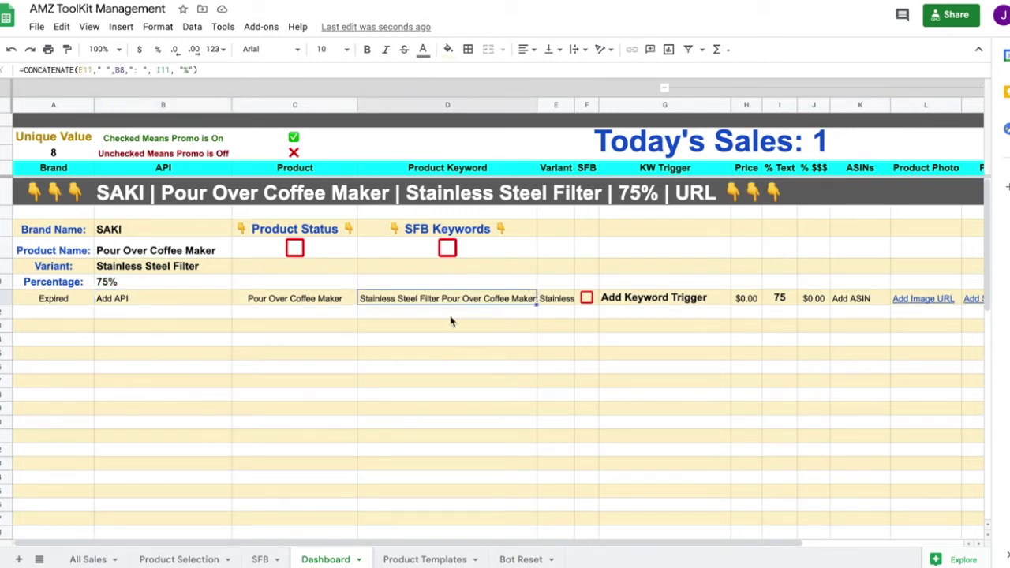
pyautogui.click(434, 318)
pyautogui.write('=')
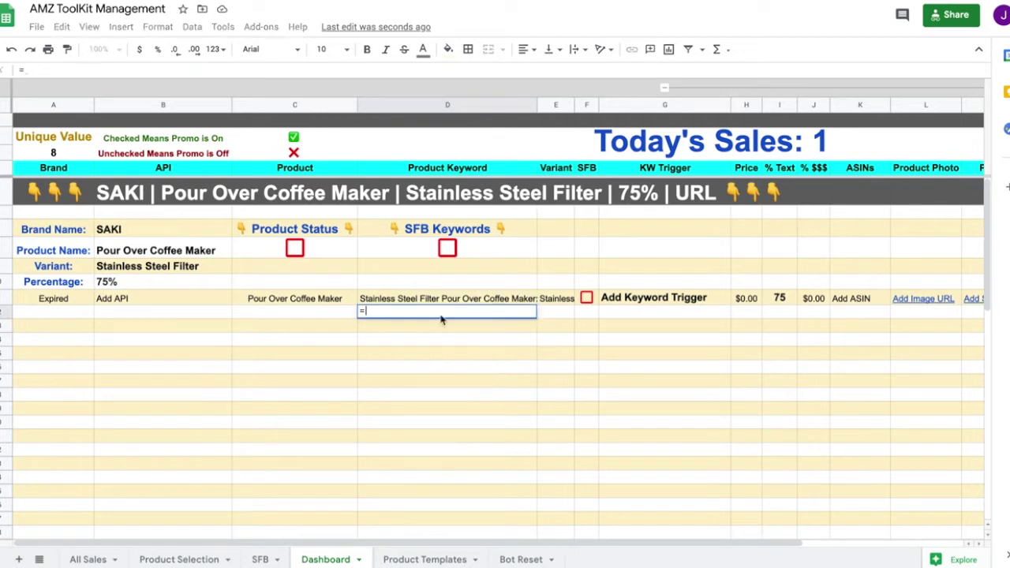
pyautogui.click(440, 299)
pyautogui.press('Return')
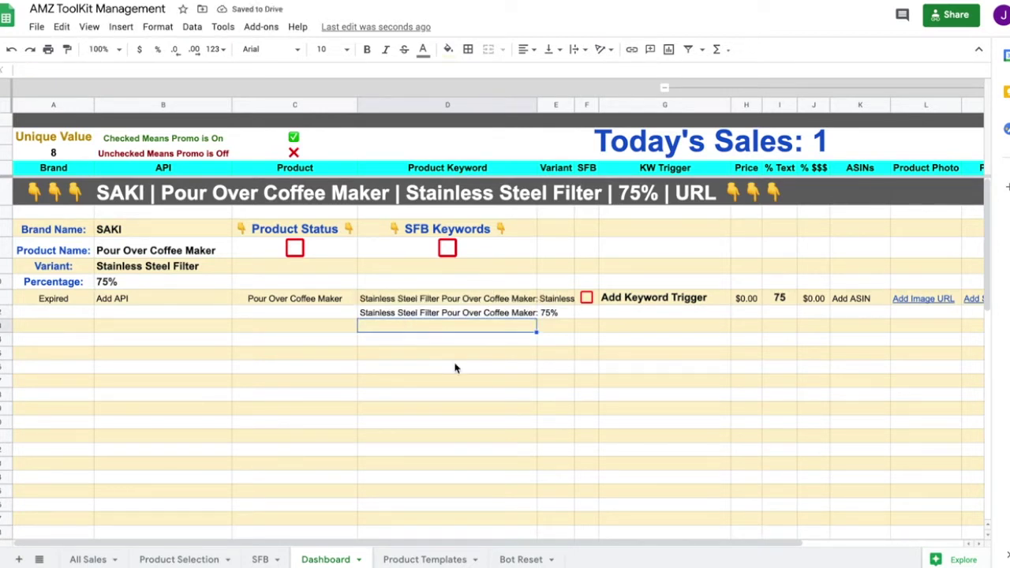
pyautogui.click(521, 314)
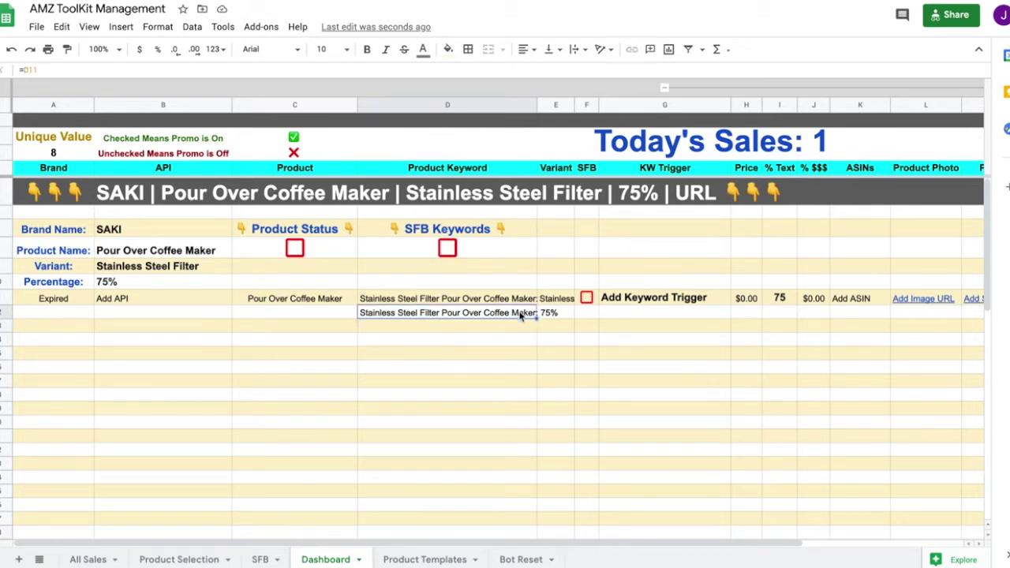
pyautogui.press('Delete')
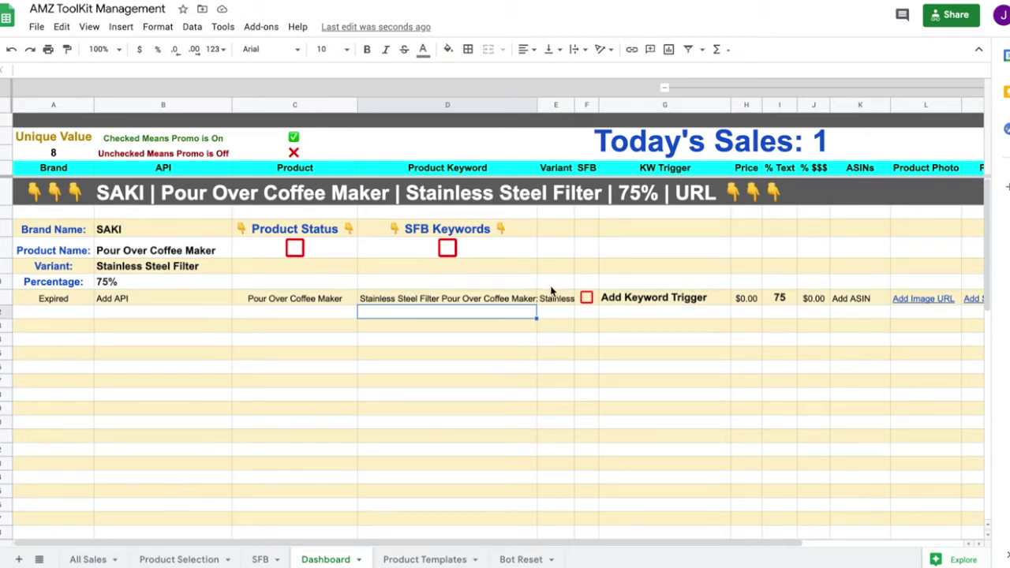
# Switch the coffee maker promo's Product Status checkbox on and back off.
pyautogui.click(296, 249)
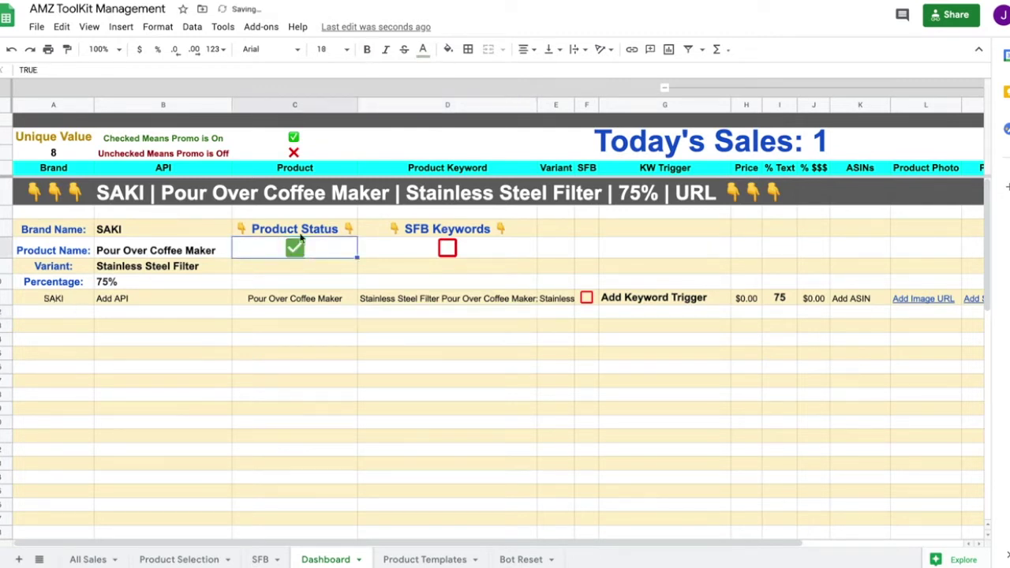
pyautogui.click(295, 249)
pyautogui.click(665, 248)
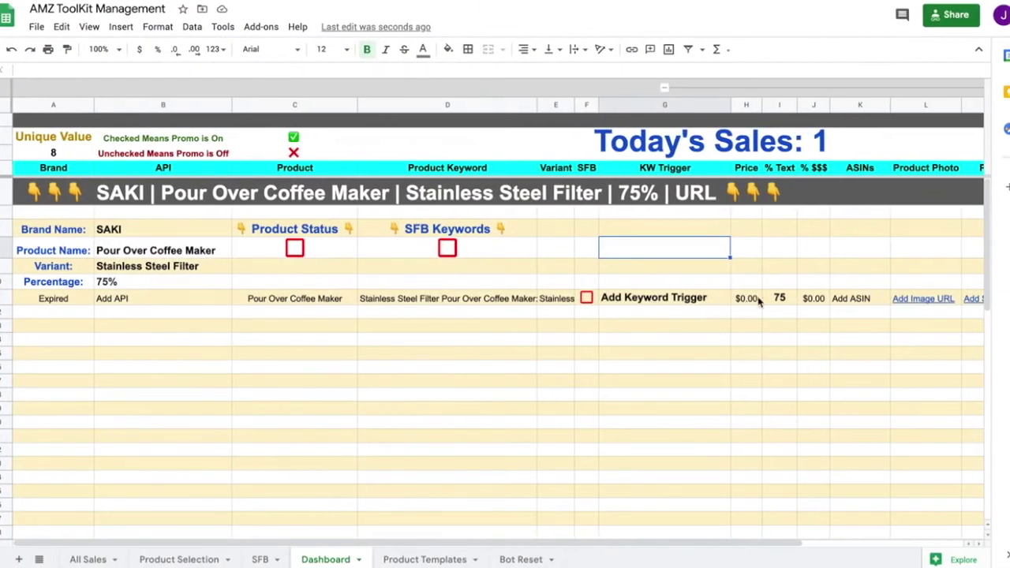
# Set the Price of the coffee maker promo row to 44.75.
pyautogui.click(757, 299)
pyautogui.write('44.75')
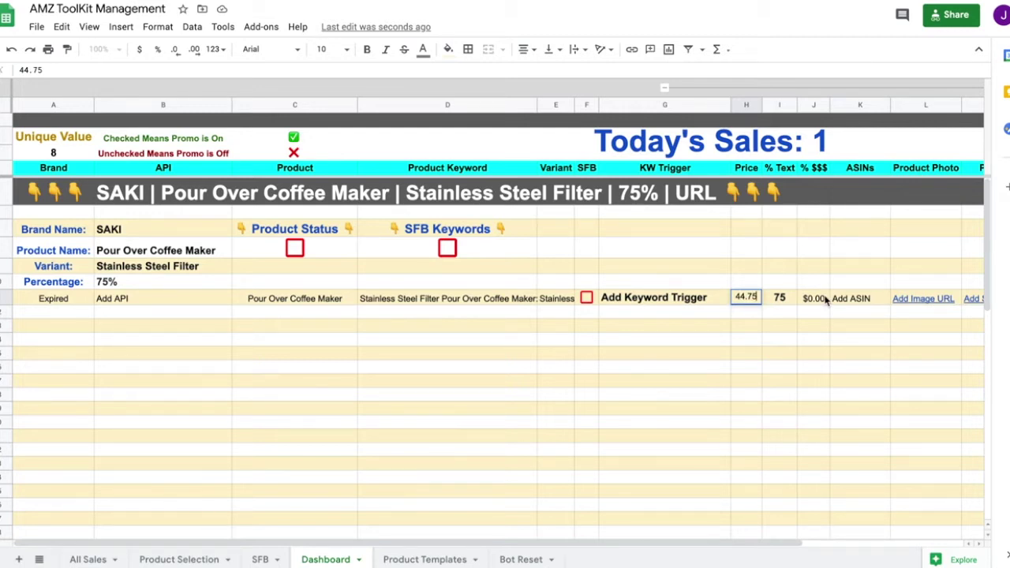
pyautogui.press('Return')
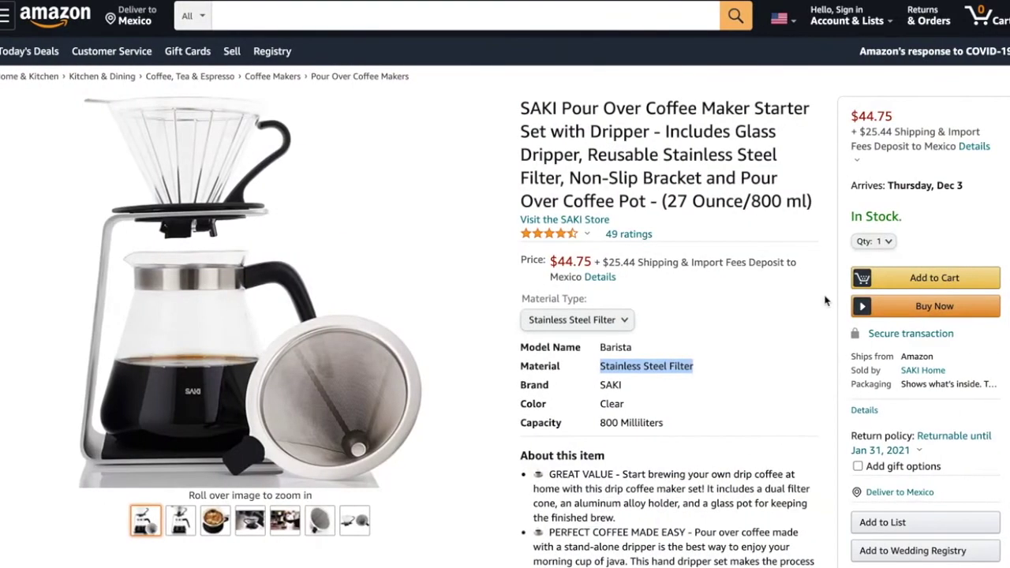
# Find the ASIN on the Amazon coffee maker listing and enter B08CTQBZ58 in the Dashboard's ASINs cell.
pyautogui.hotkey('ctrl', 'f')
pyautogui.write('asin')
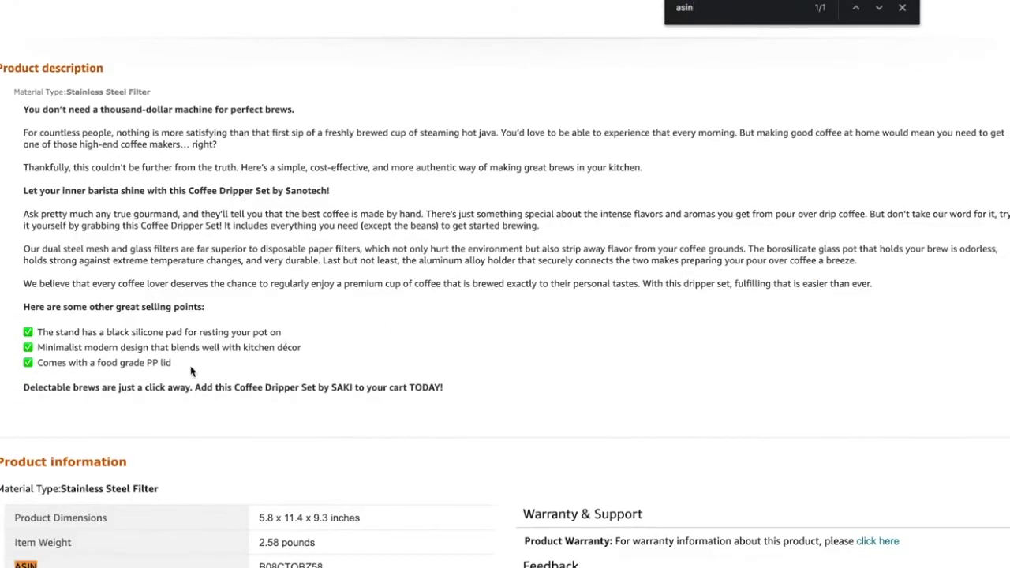
pyautogui.scroll(-3, 209, 365)
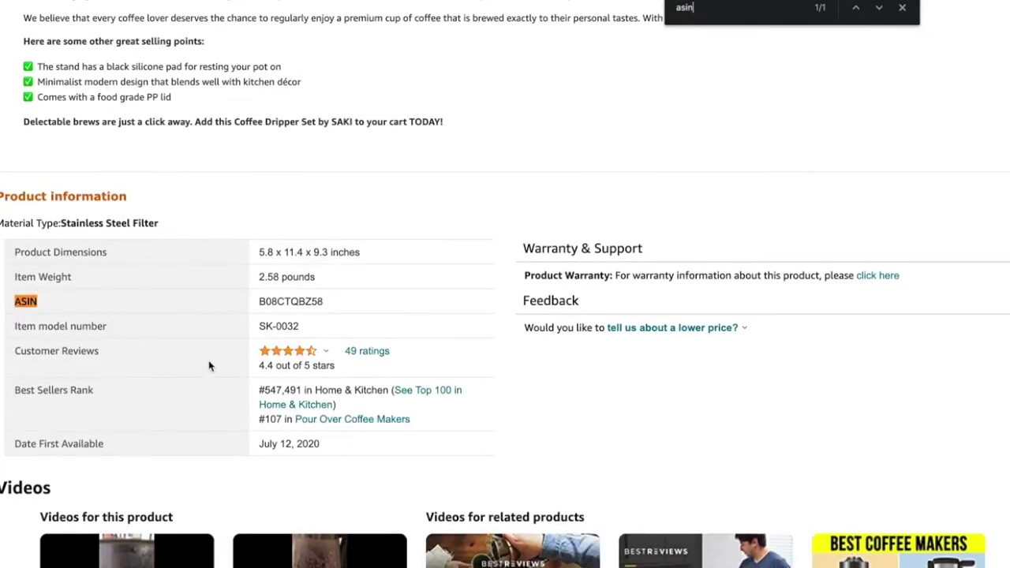
pyautogui.doubleClick(288, 302)
pyautogui.hotkey('ctrl', 'c')
pyautogui.hotkey('ctrl', 'Right')
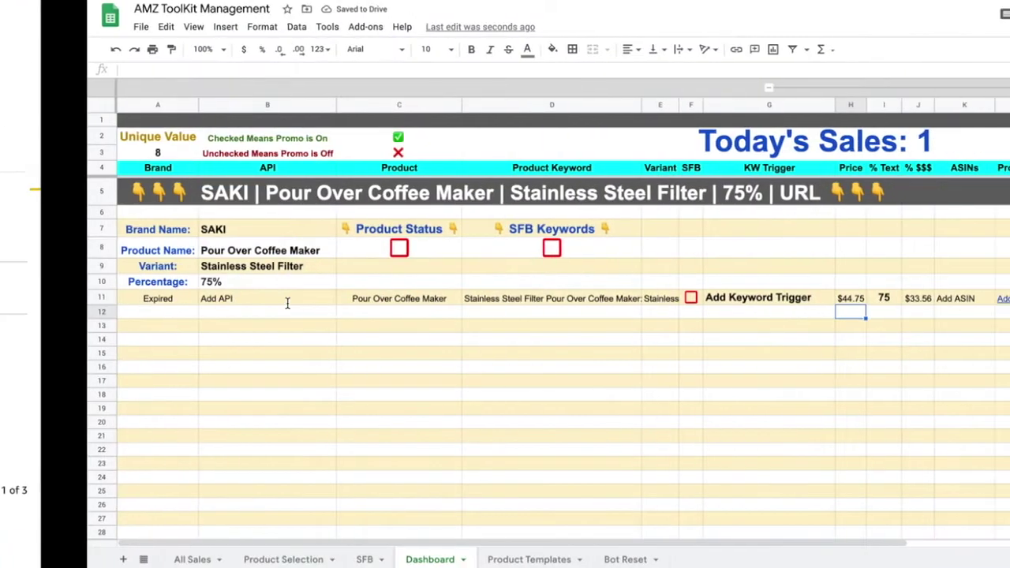
pyautogui.click(847, 304)
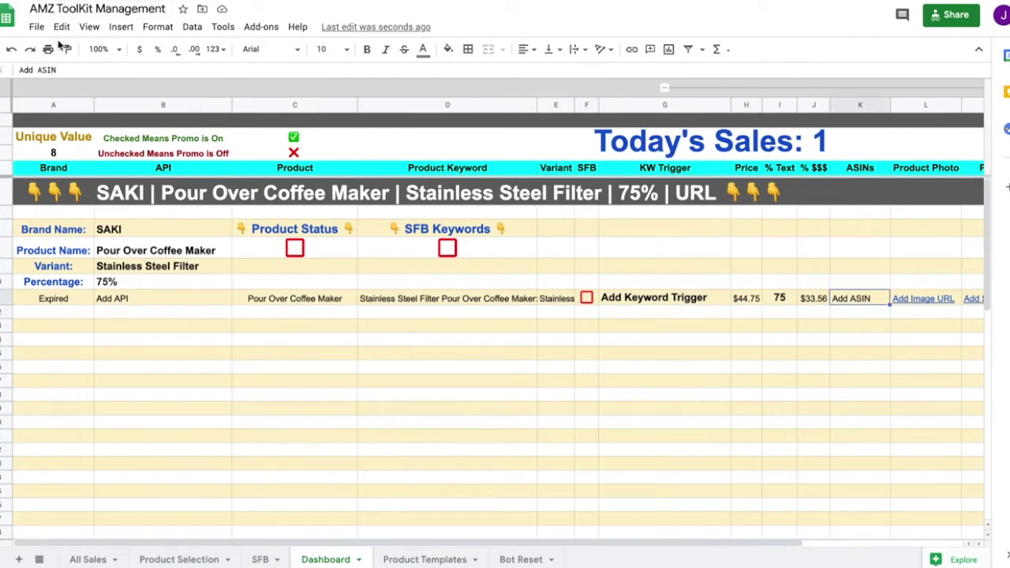
pyautogui.tripleClick(79, 69)
pyautogui.hotkey('ctrl', 'v')
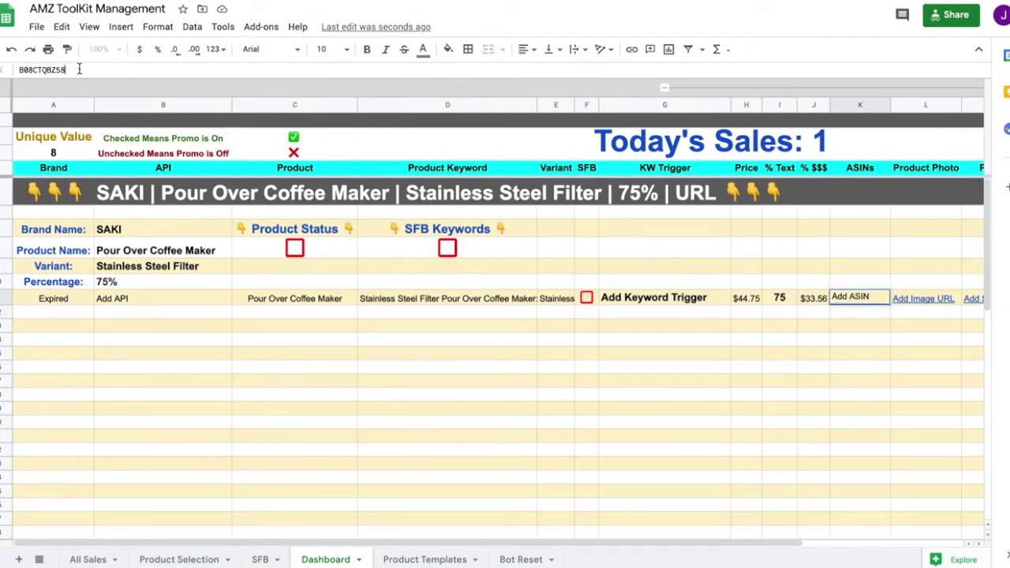
pyautogui.press('Return')
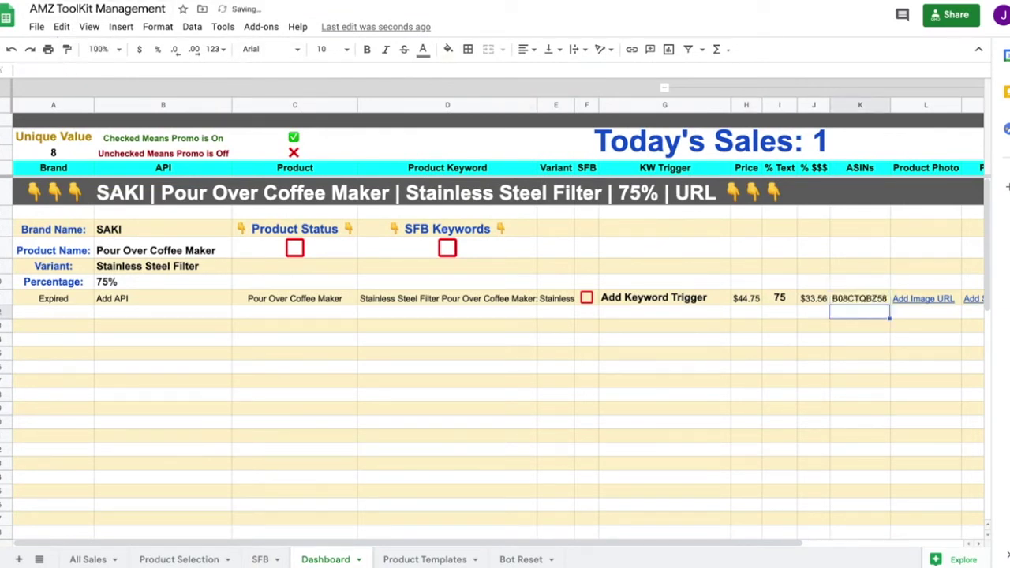
# Open the Amazon listing's main product image on its own and enter its URL in the Dashboard's Product Photo cell.
pyautogui.hotkey('ctrl', 'Left')
pyautogui.press('F5')
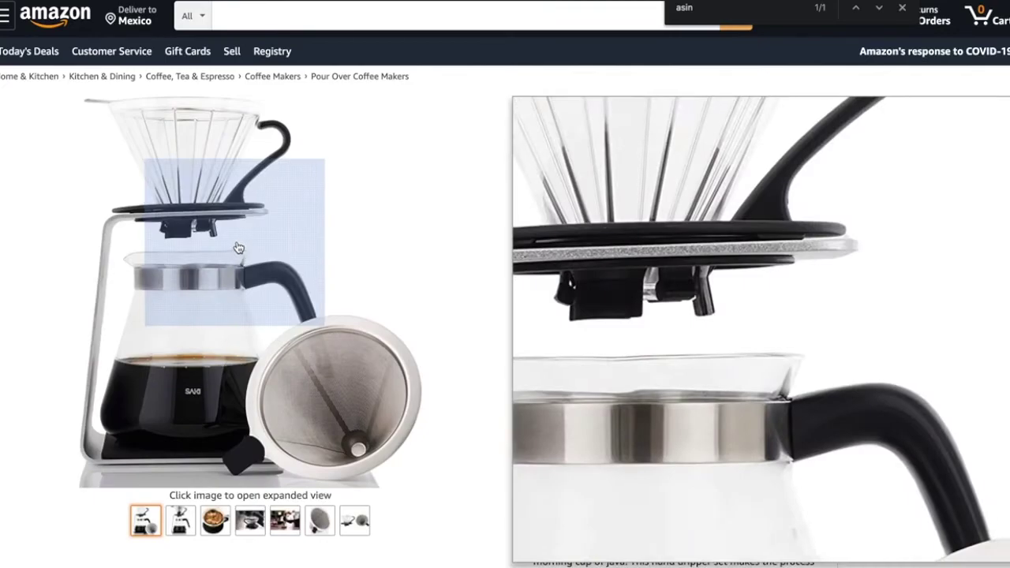
pyautogui.click(229, 272)
pyautogui.rightClick(381, 242)
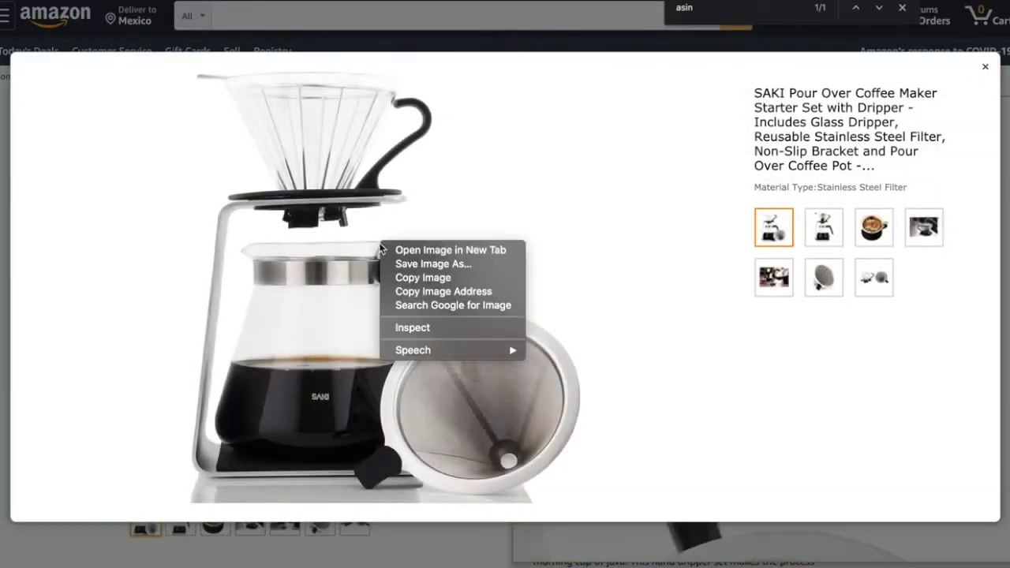
pyautogui.click(412, 251)
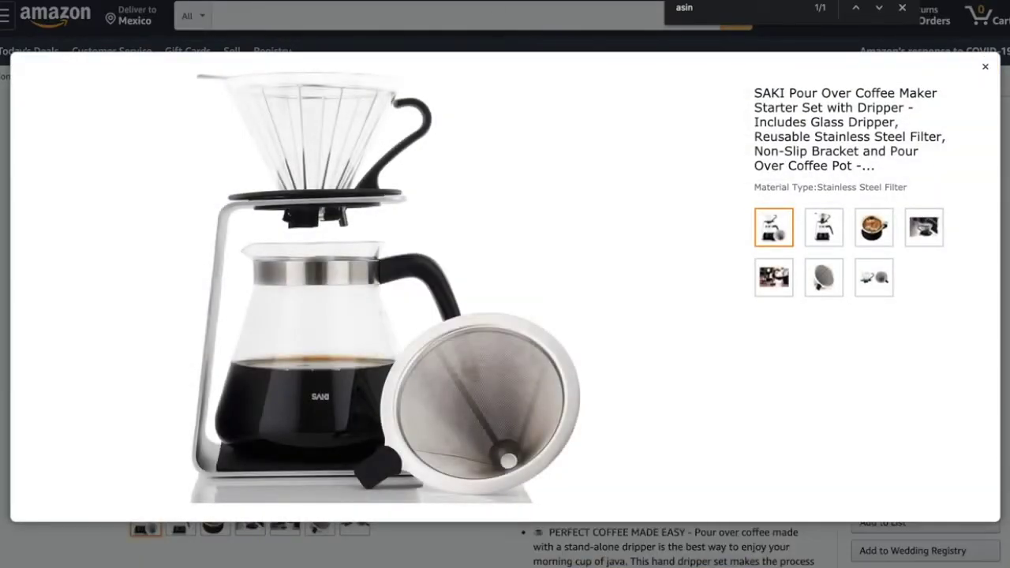
pyautogui.hotkey('ctrl', 'Tab')
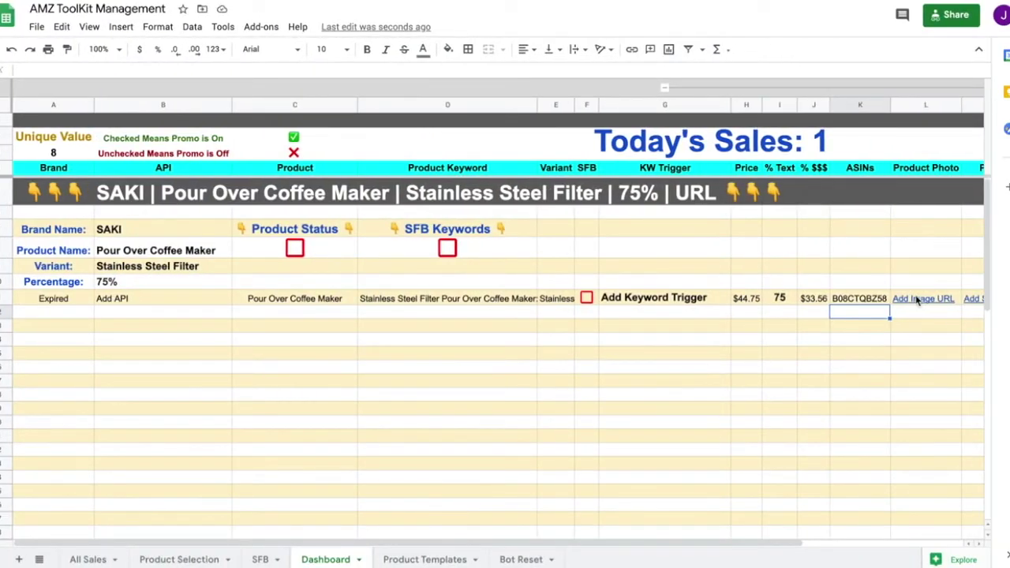
pyautogui.click(918, 299)
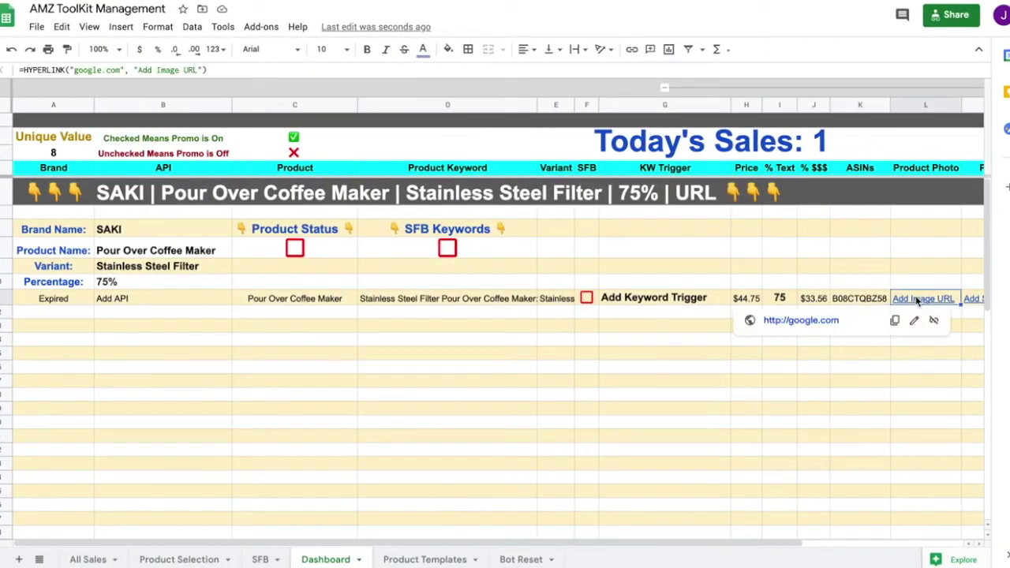
pyautogui.tripleClick(243, 69)
pyautogui.hotkey('ctrl', 'v')
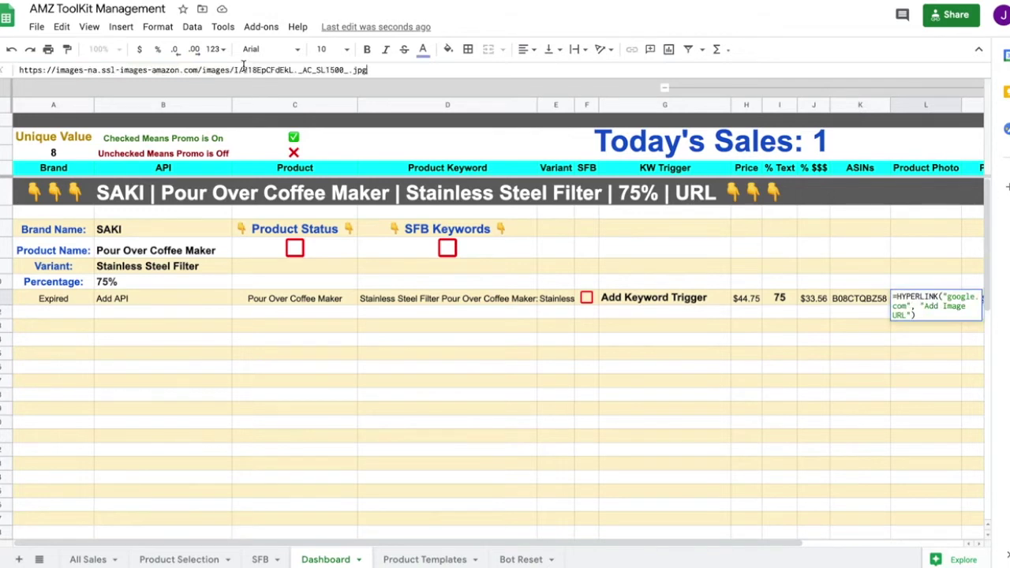
pyautogui.press('Return')
# Set the promo row's Pixelfy link to youtube.com and its Goal to 8.
pyautogui.hscroll(4, 576, 381)
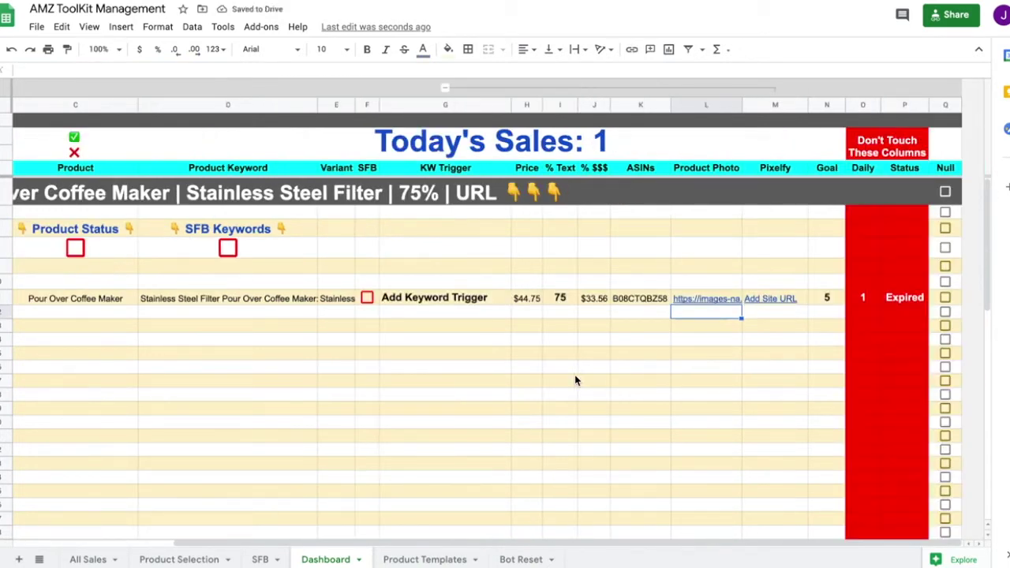
pyautogui.click(782, 305)
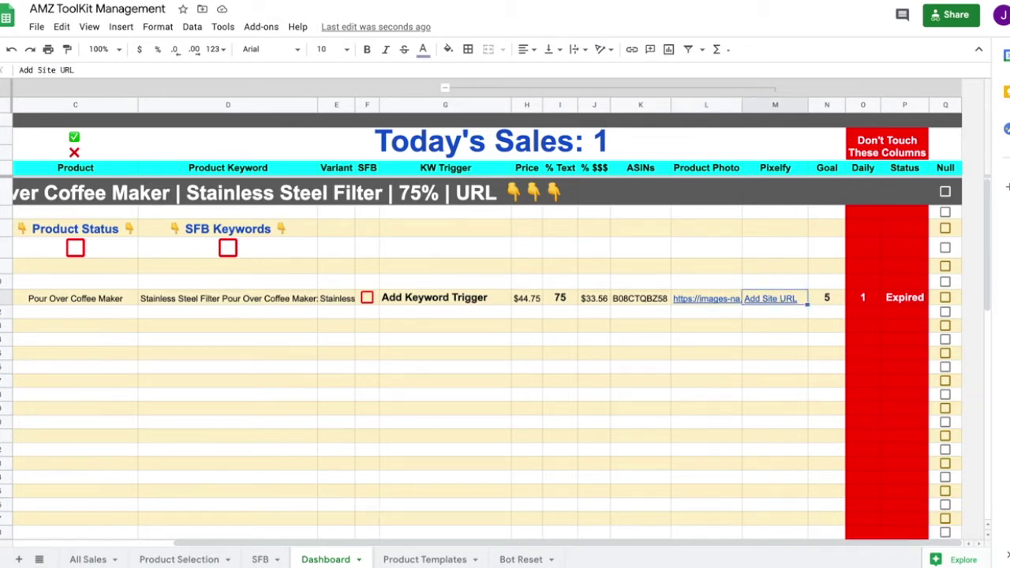
pyautogui.write('youtube.com')
pyautogui.press('Return')
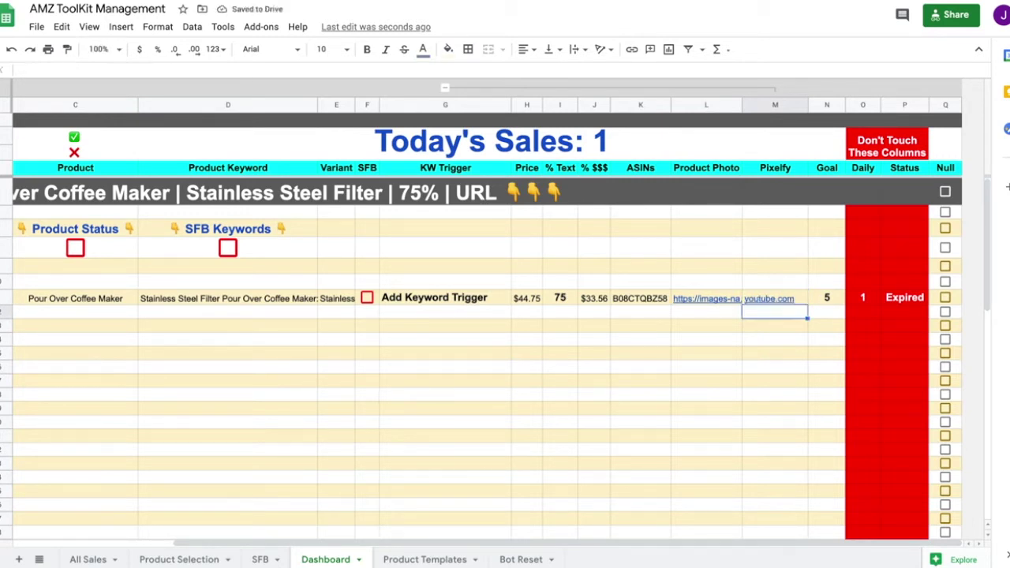
pyautogui.click(819, 303)
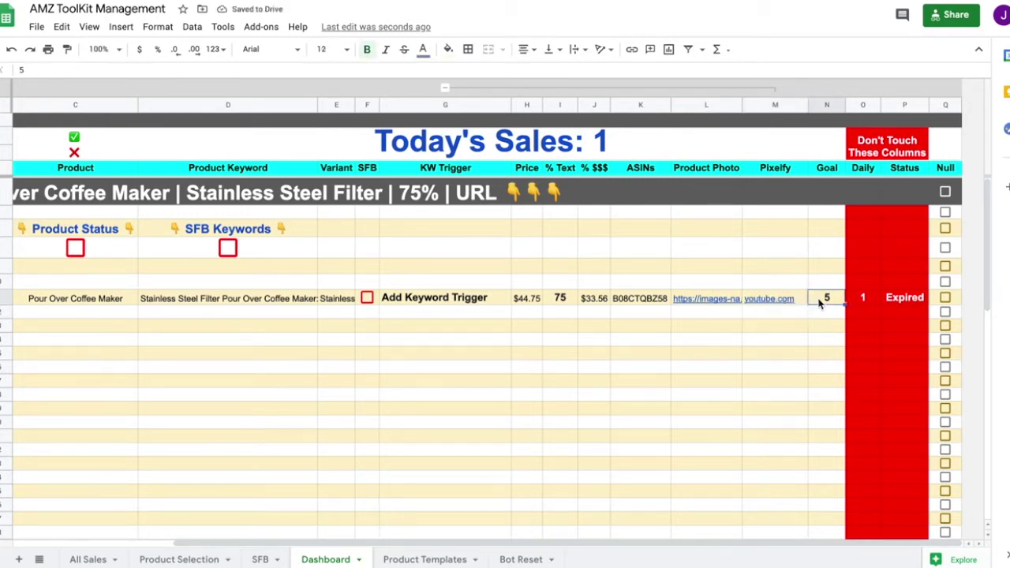
pyautogui.write('8')
pyautogui.press('Return')
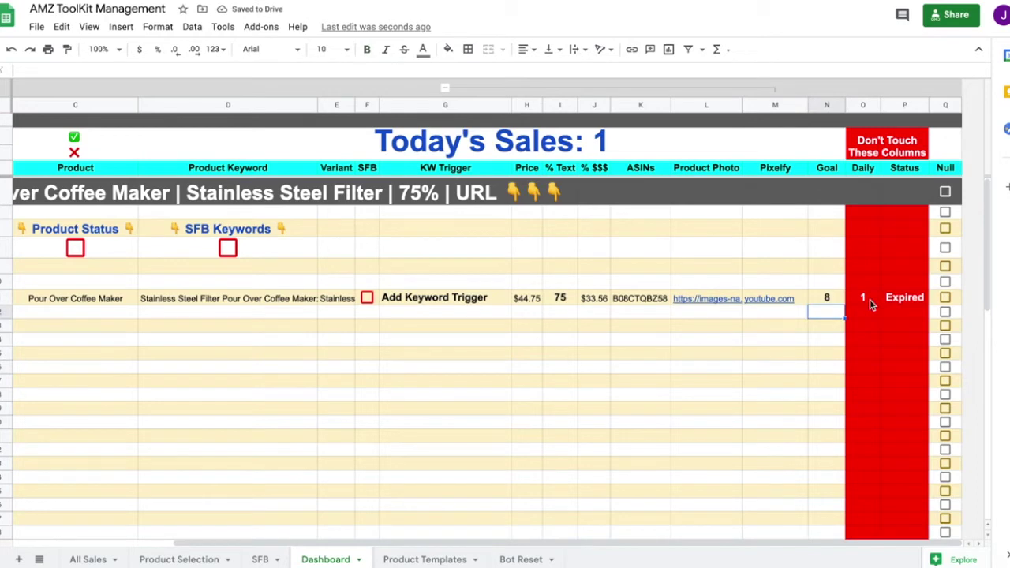
# Examine the keyword, variant and unique value of the newest SAKI sale on the All Sales sheet, and return to the Dashboard.
pyautogui.click(87, 560)
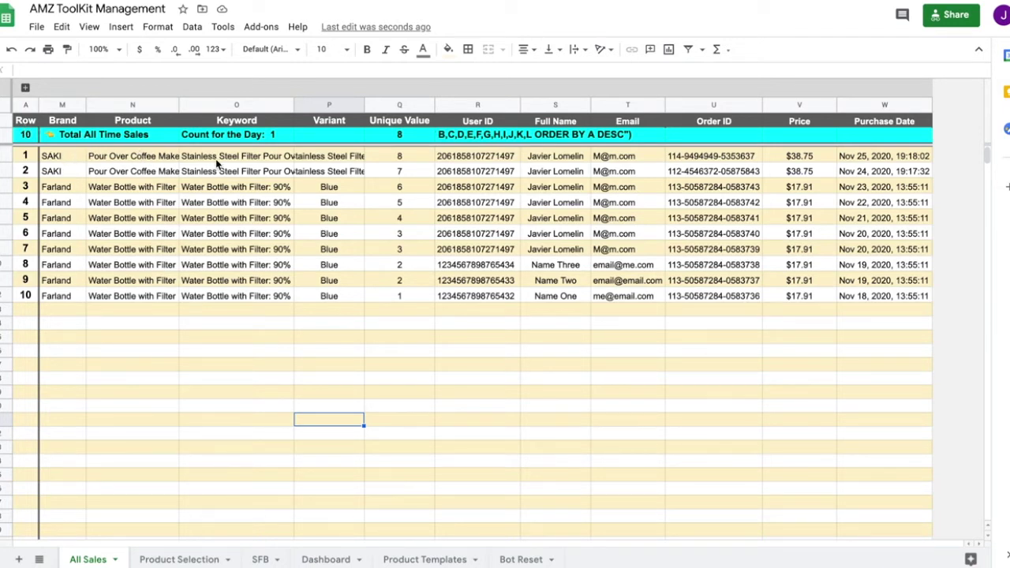
pyautogui.click(244, 163)
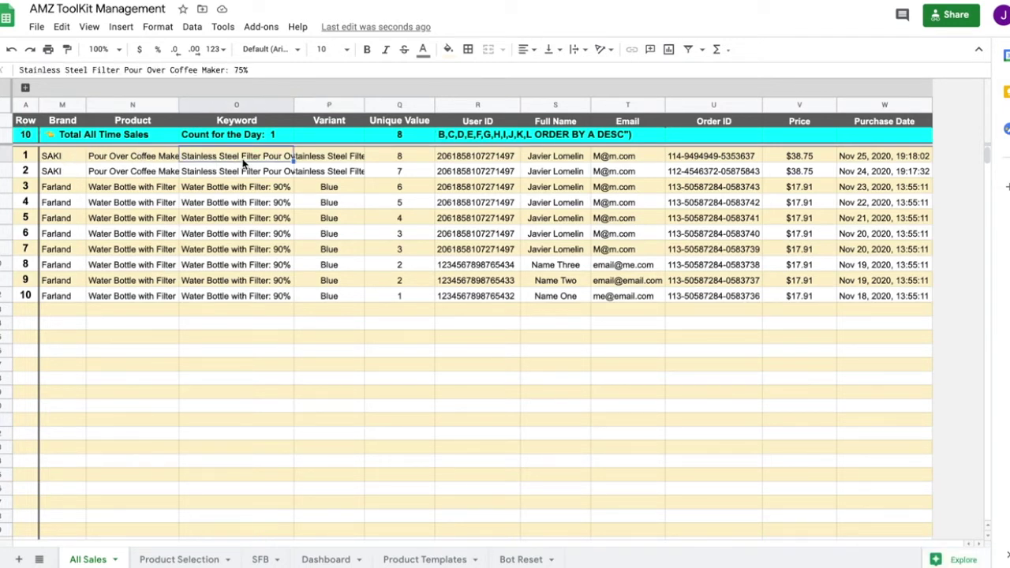
pyautogui.click(320, 160)
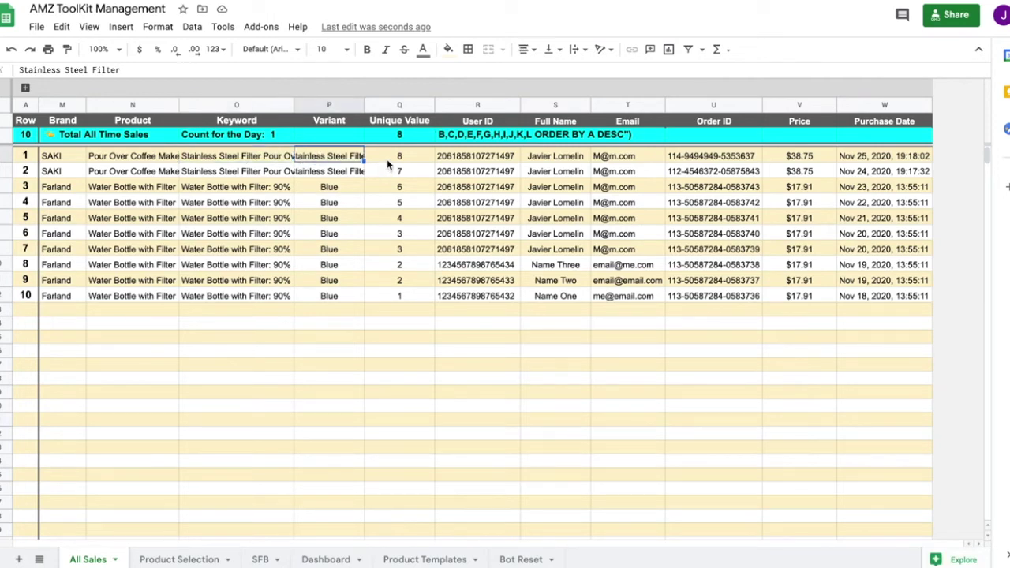
pyautogui.click(388, 163)
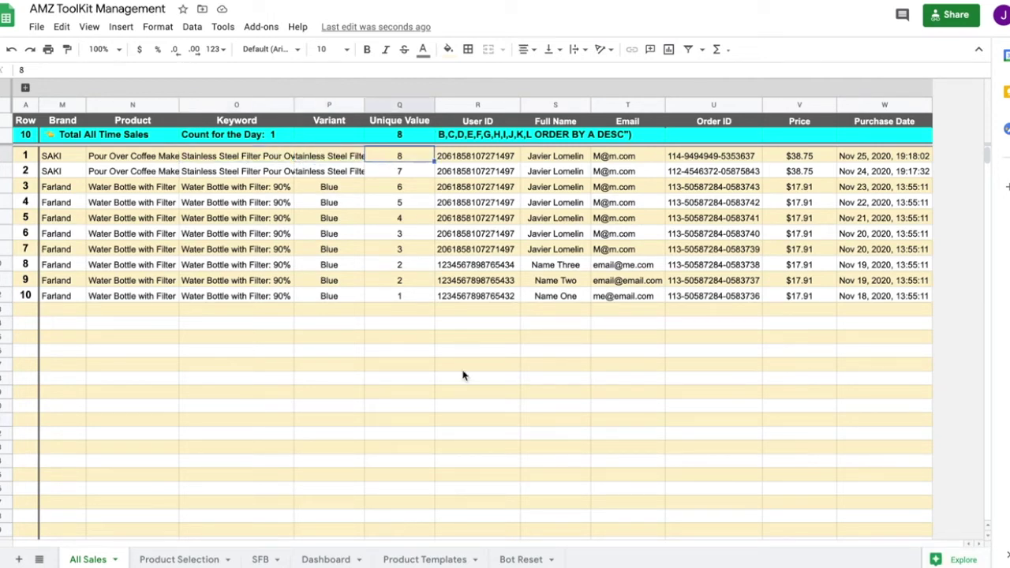
pyautogui.click(323, 559)
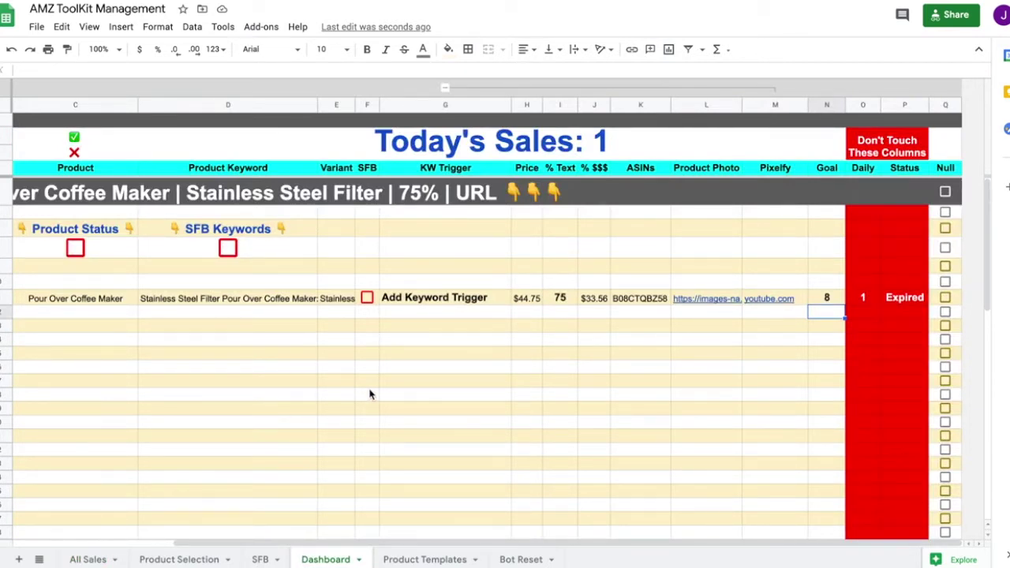
# Collapse the grouped Price to Pixelfy columns on the Dashboard.
pyautogui.hscroll(-3, 371, 395)
pyautogui.hscroll(3, 432, 282)
pyautogui.moveTo(446, 90); pyautogui.dragTo(447, 92)
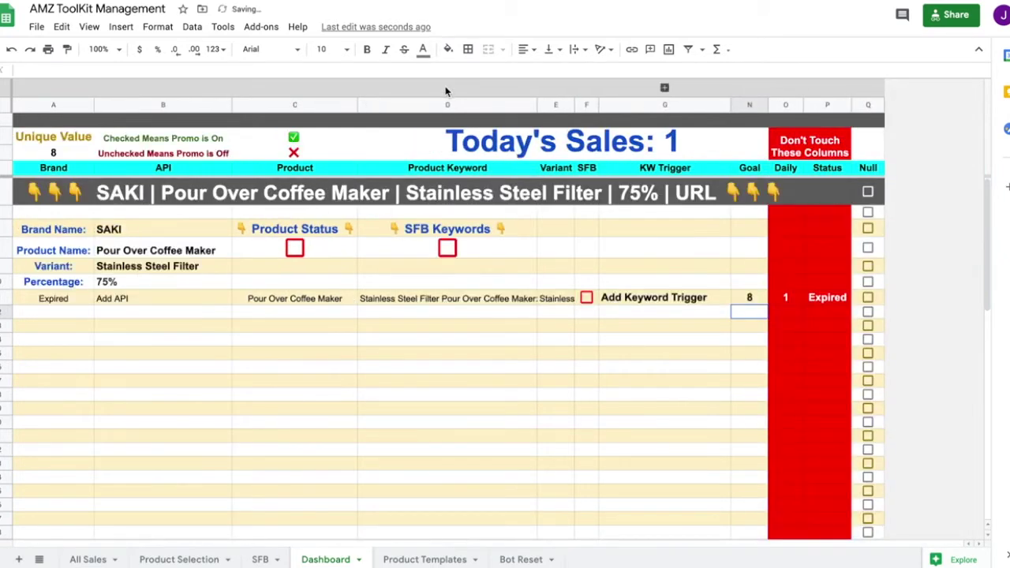
pyautogui.click(556, 394)
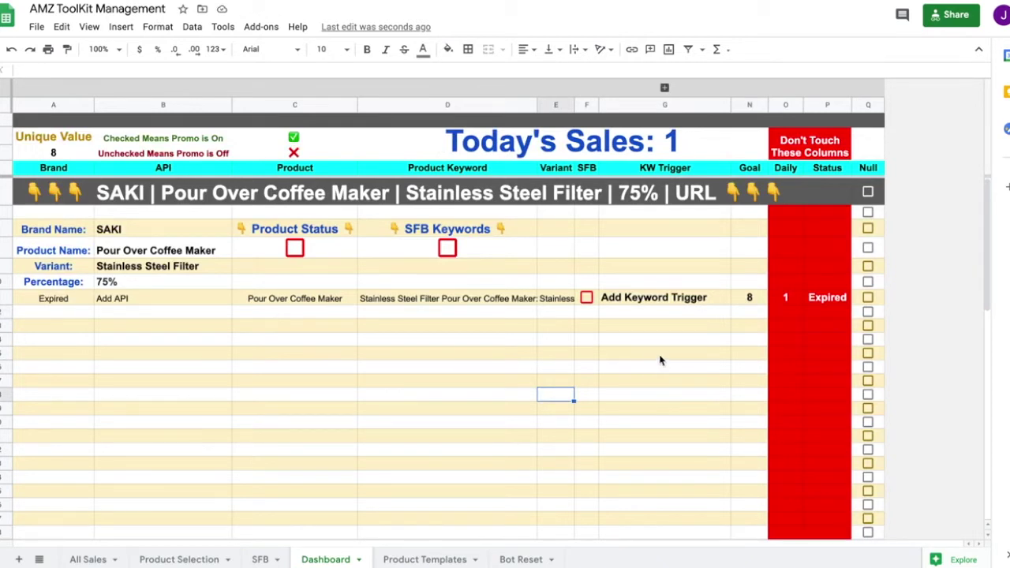
# Set the promo row's KW Trigger to "Test Coffee Maker".
pyautogui.click(648, 302)
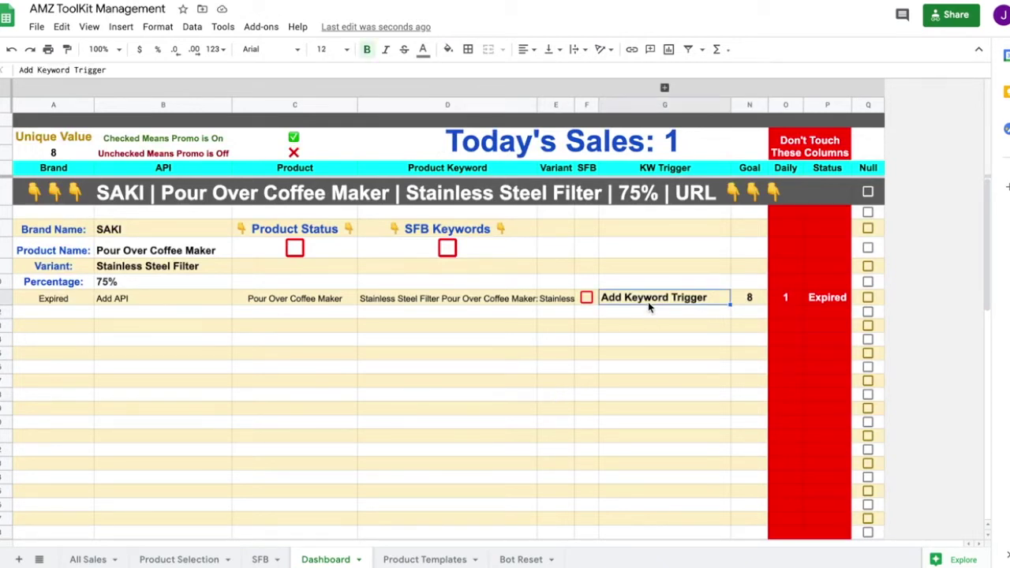
pyautogui.write('Test ')
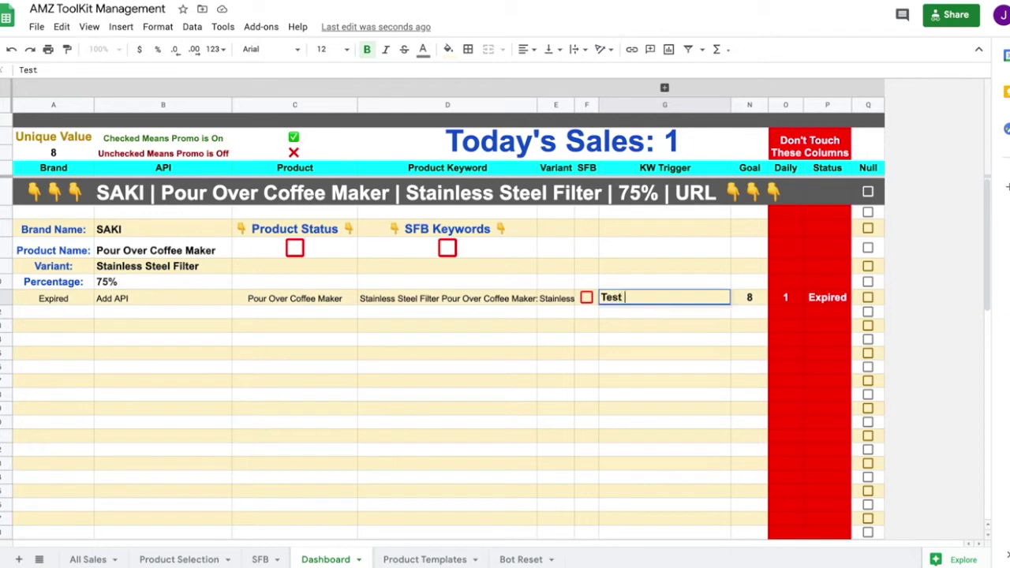
pyautogui.write('Coffee maker')
pyautogui.press('BackSpace')
pyautogui.press('BackSpace')
pyautogui.press('BackSpace')
pyautogui.press('BackSpace')
pyautogui.press('BackSpace')
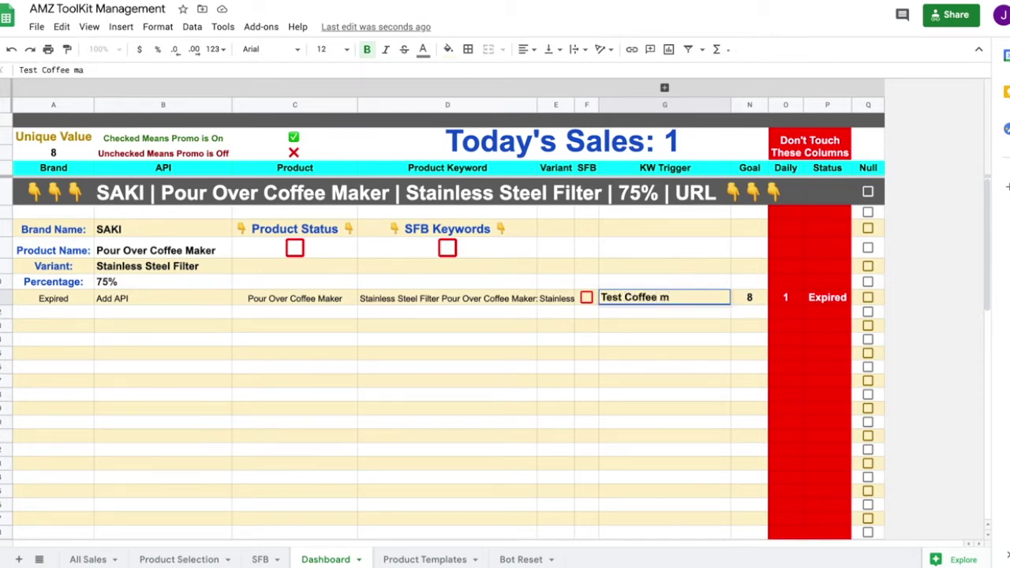
pyautogui.write('Maker')
pyautogui.press('Return')
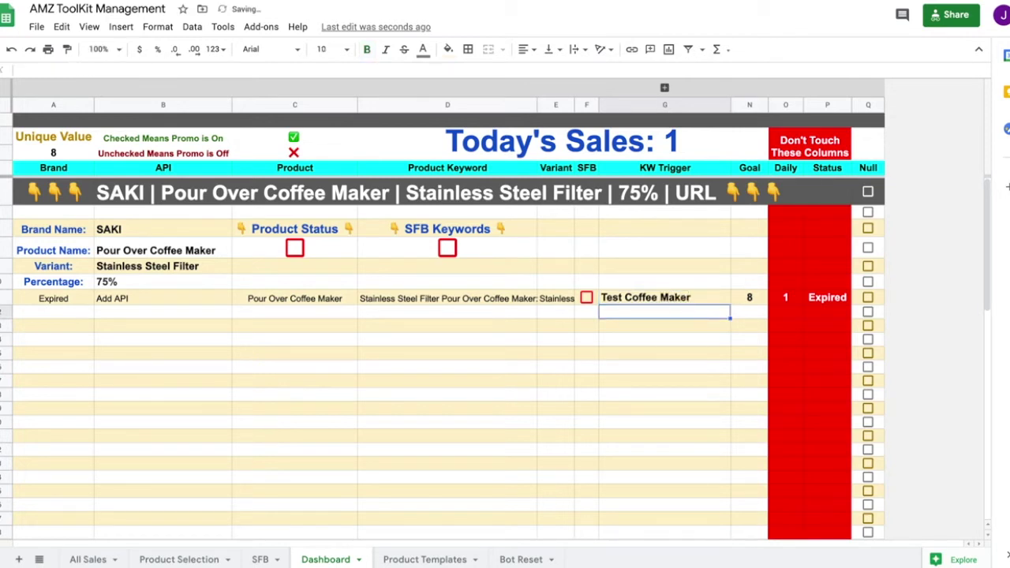
# Copy the KW Trigger cell, check the promo's entry in the Product Selection sheet's URL section, and return to the Dashboard.
pyautogui.click(634, 300)
pyautogui.hotkey('ctrl', 'c')
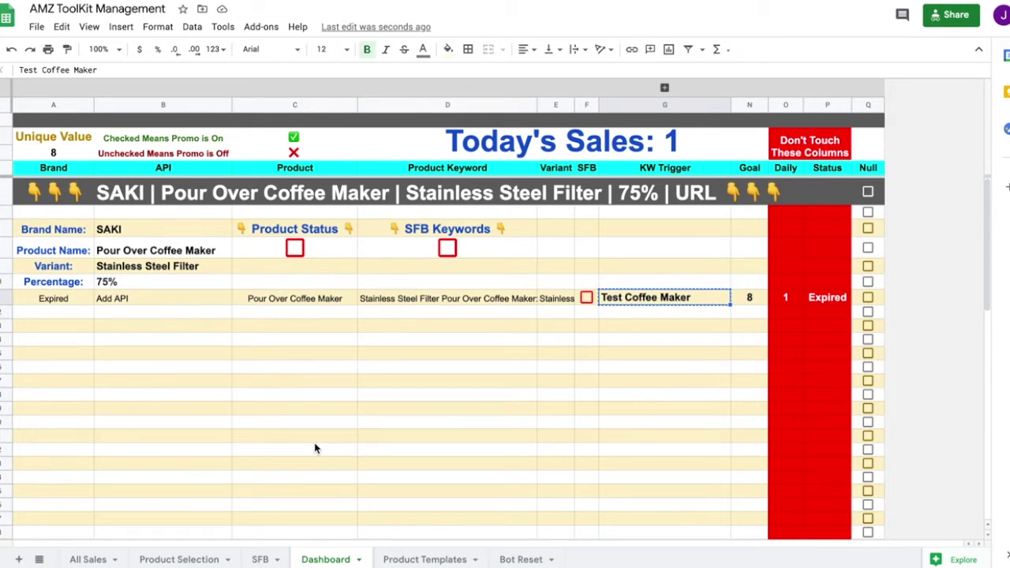
pyautogui.click(194, 556)
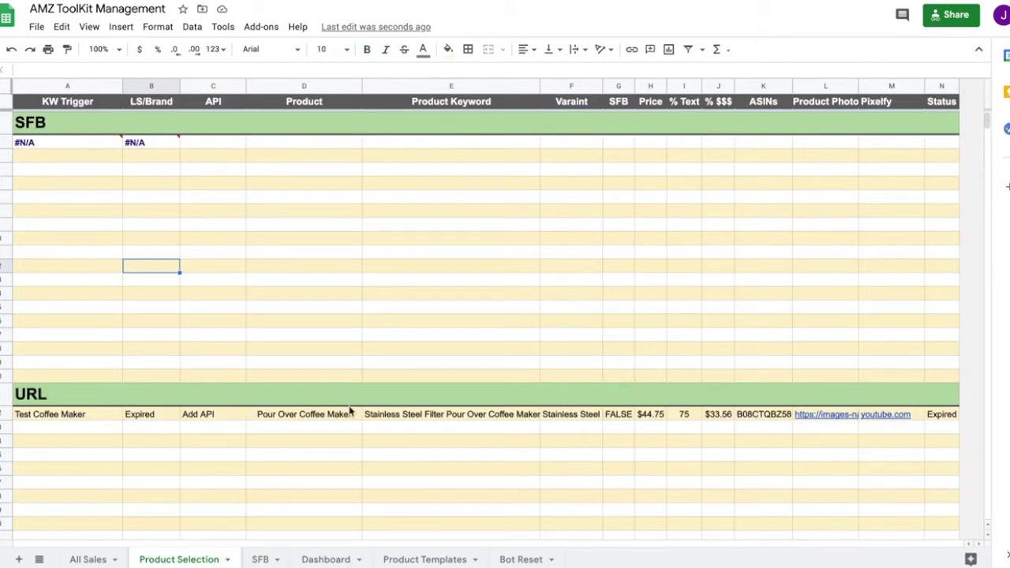
pyautogui.click(316, 557)
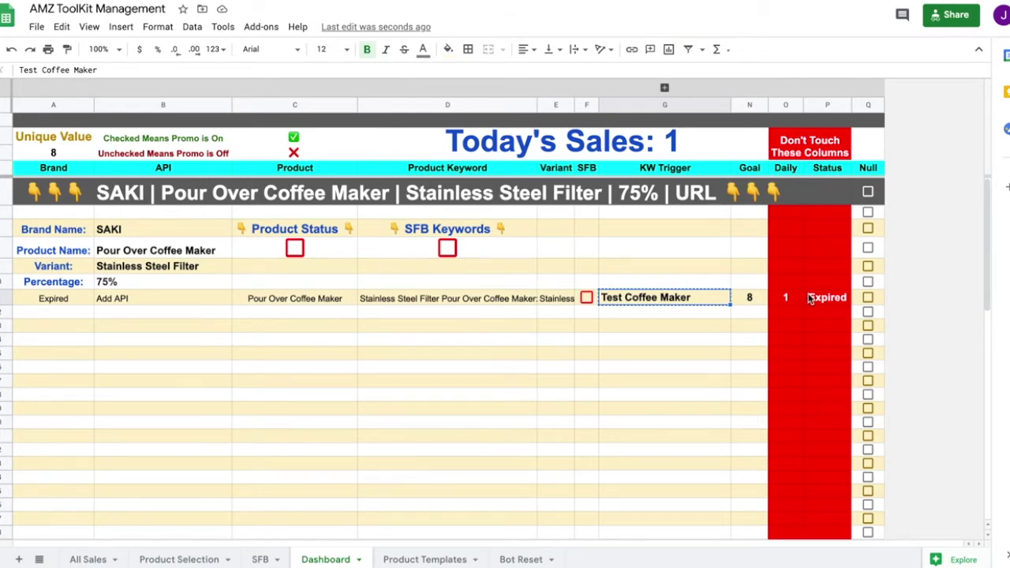
# Switch to the AMZ ToolKit Messenger chat and send the copied keyword trigger "Test Coffee Maker".
pyautogui.hotkey('ctrl', 'Left')
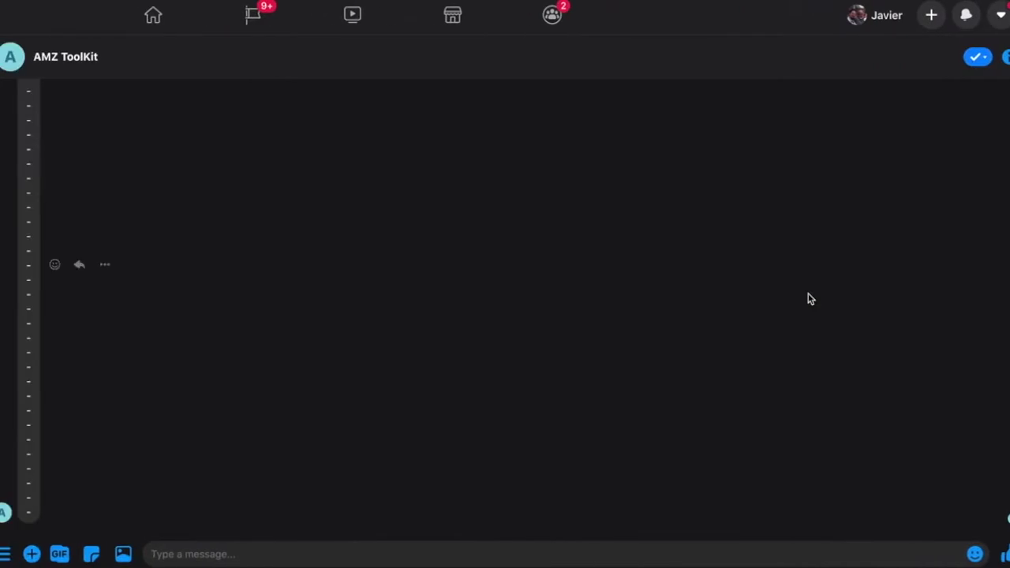
pyautogui.press('super+v')
pyautogui.press('Return')
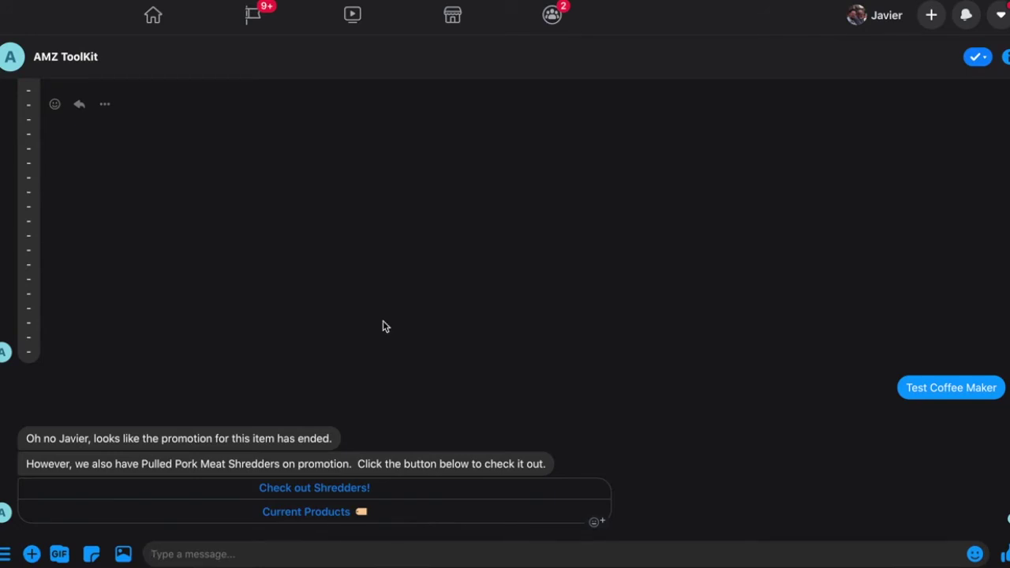
# Turn on the SAKI promo's Product Status on the Dashboard and send "Test Coffee Maker" in the Messenger chat again.
pyautogui.hotkey('ctrl', 'v')
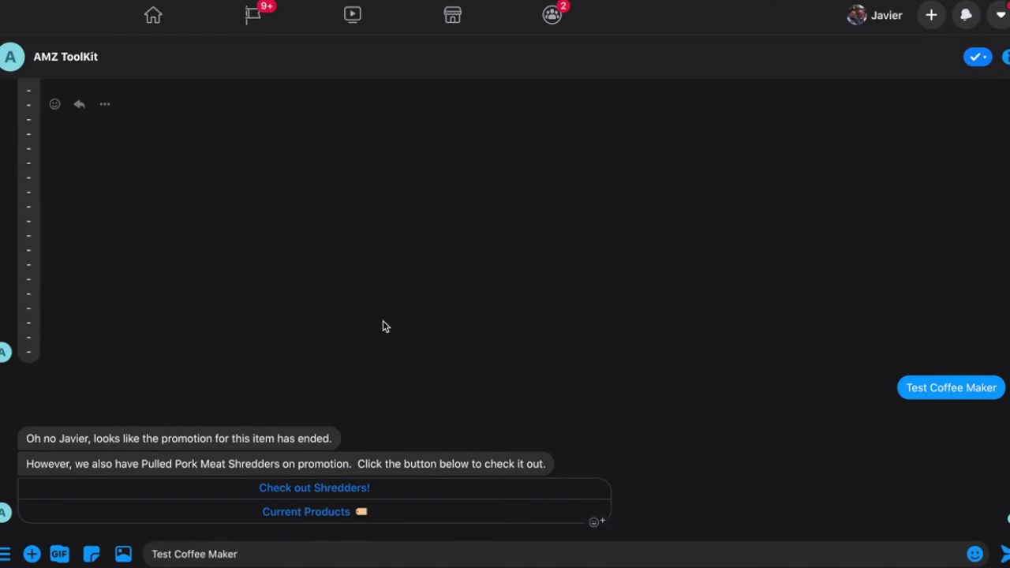
pyautogui.hotkey('ctrl', 'Right')
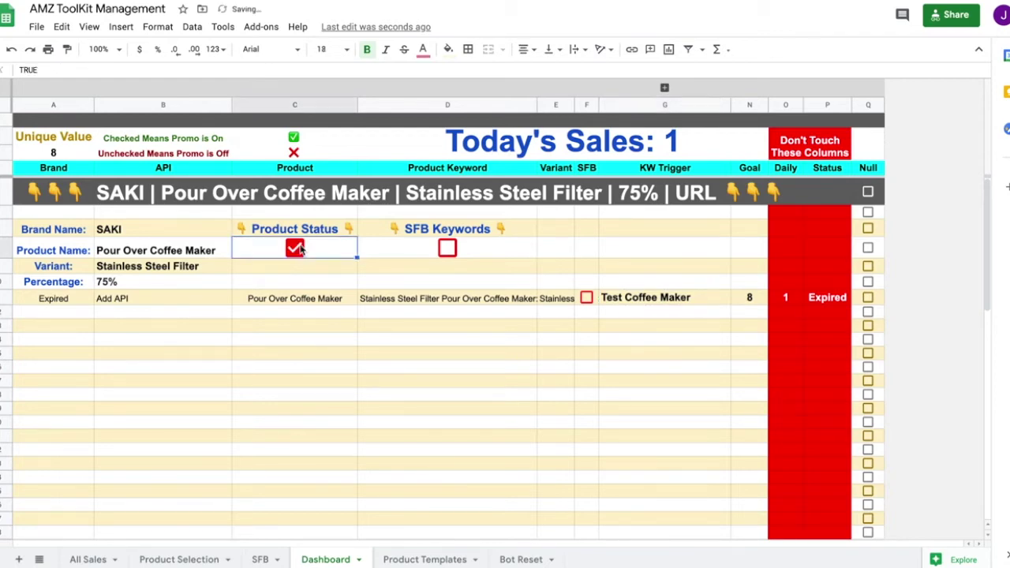
pyautogui.click(295, 249)
pyautogui.hotkey('ctrl', 'Left')
pyautogui.press('Return')
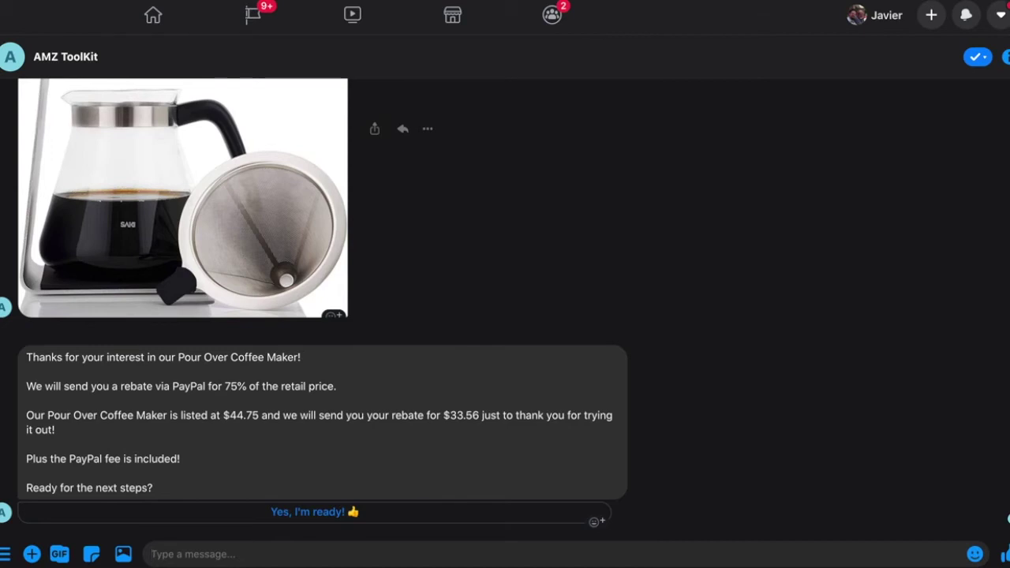
# Resend "Test Coffee Maker" in the chat with the SAKI promo's Product Status turned off, and turn the status back on in the Dashboard.
pyautogui.write('Test Coffee Maker')
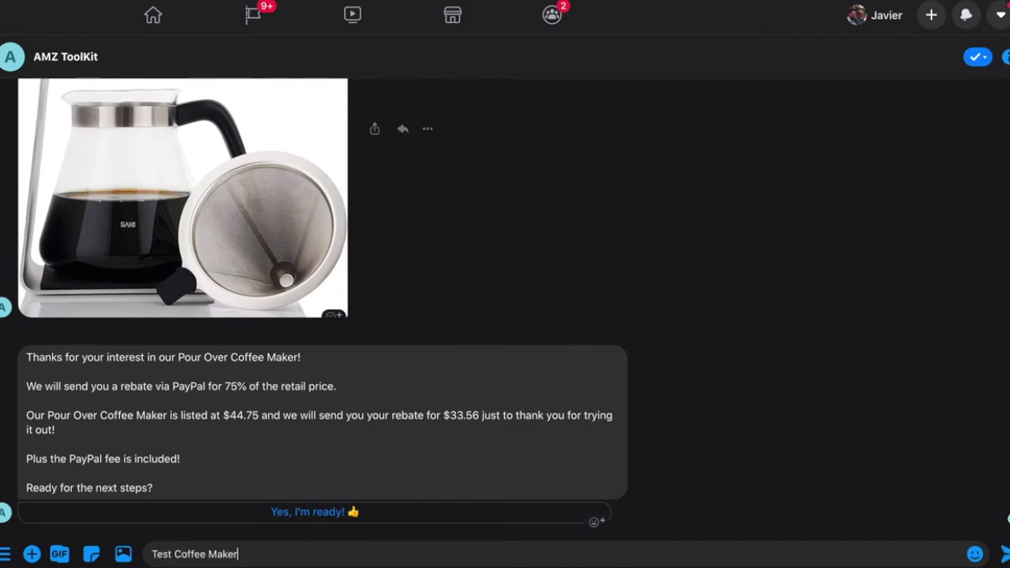
pyautogui.hotkey('ctrl', 'Right')
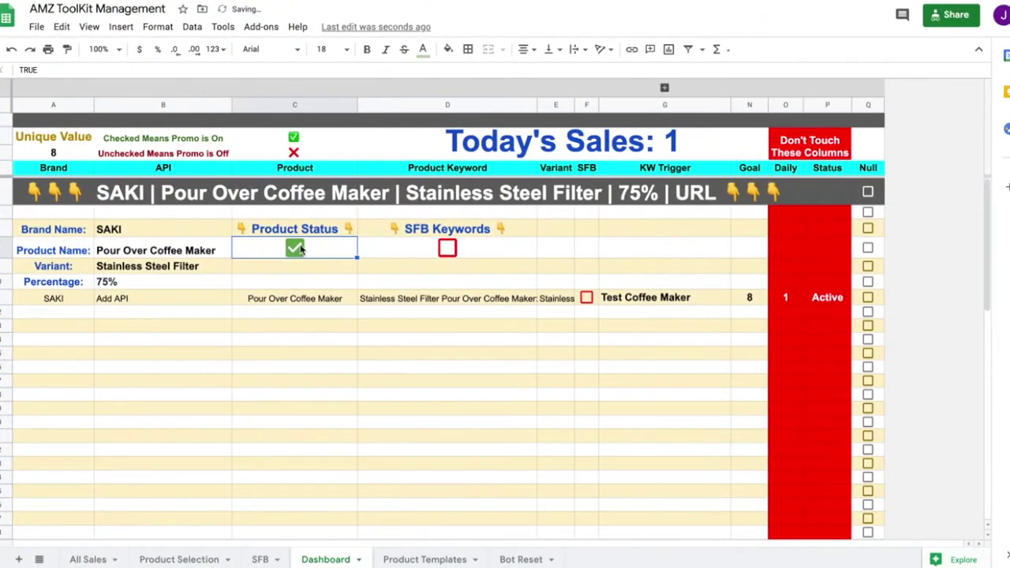
pyautogui.click(299, 250)
pyautogui.hotkey('ctrl', 'Left')
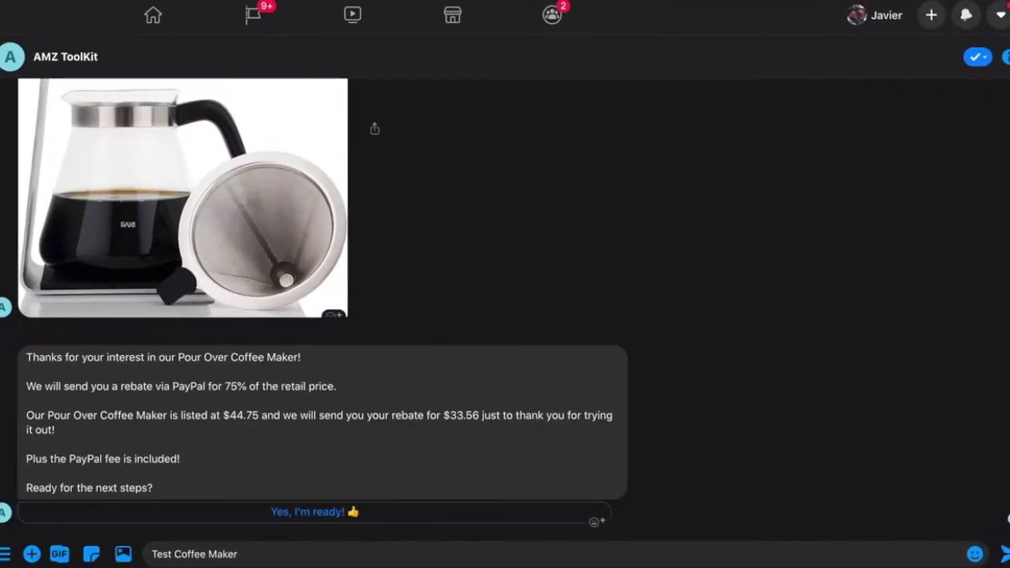
pyautogui.press('Return')
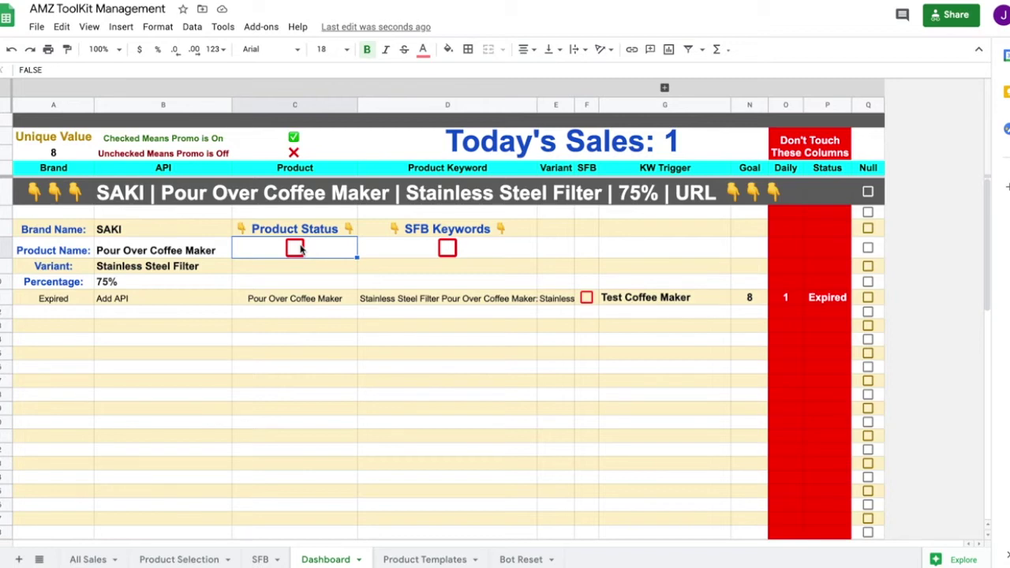
pyautogui.click(295, 248)
pyautogui.click(447, 408)
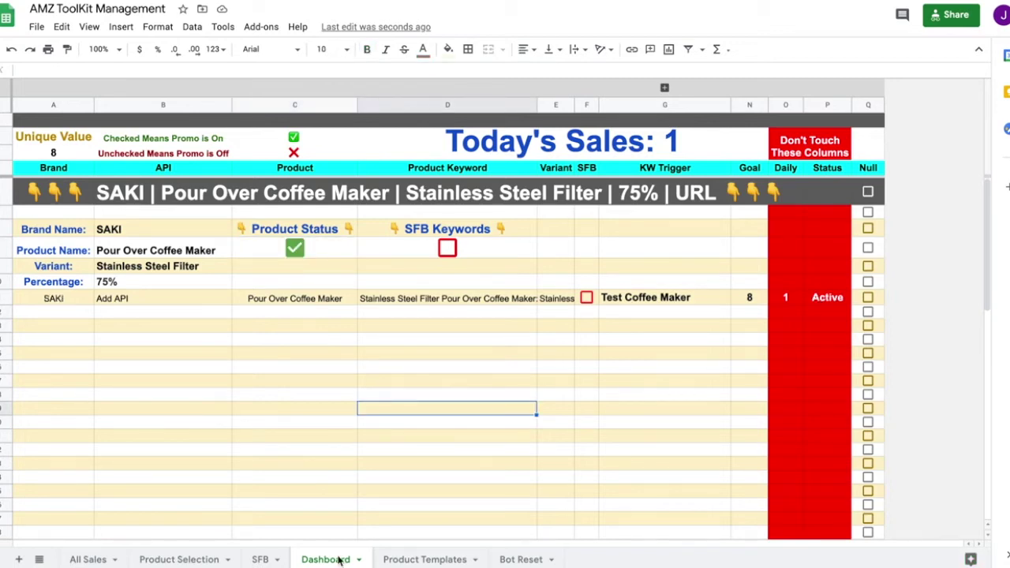
# Copy the SFB template from its header through the kw 4 row on Product Templates and paste it below the SAKI promo on the Dashboard.
pyautogui.click(406, 560)
pyautogui.scroll(-5, 248, 371)
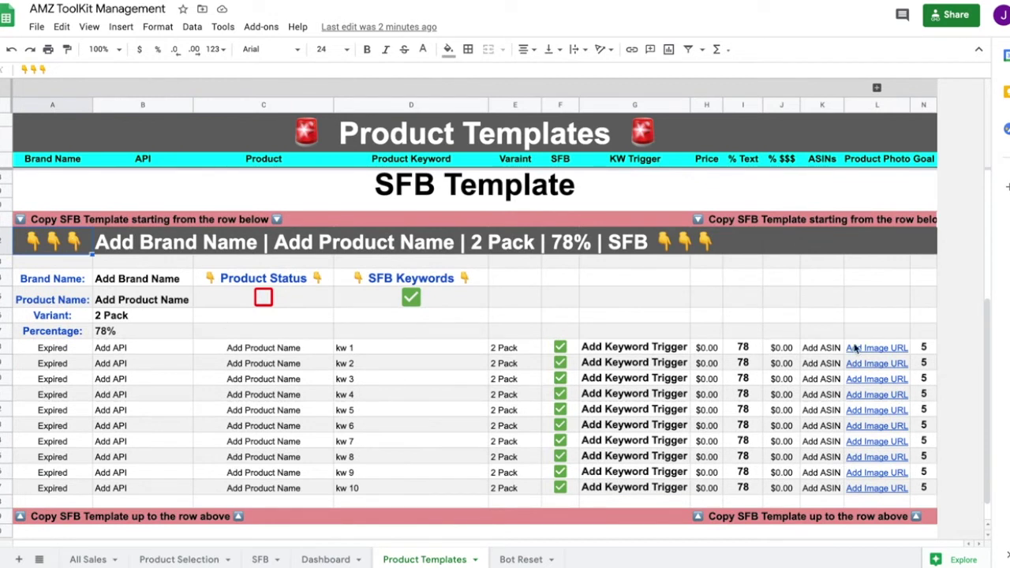
pyautogui.keyDown('shift'); pyautogui.click(928, 415); pyautogui.keyUp('shift')
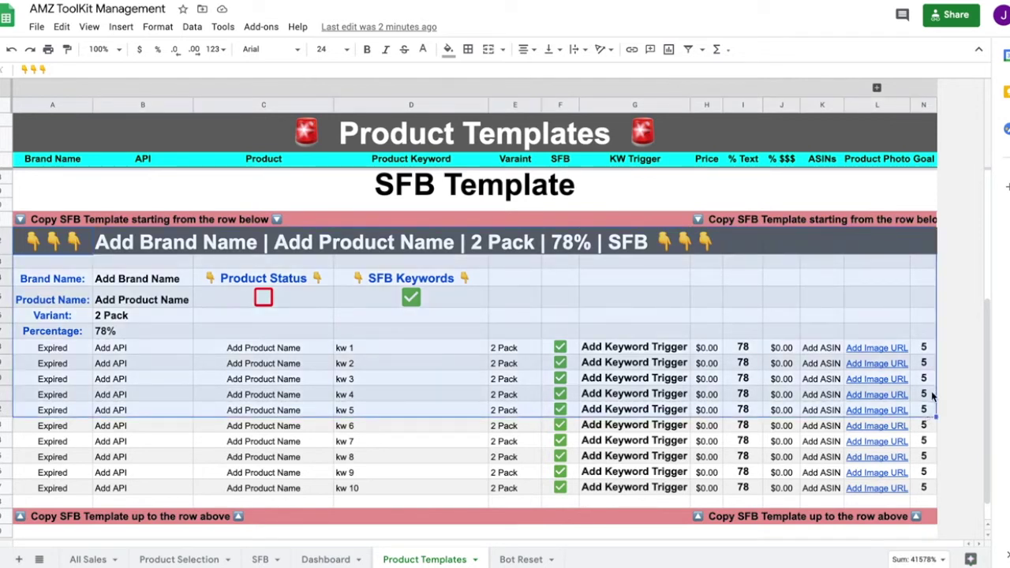
pyautogui.keyDown('shift'); pyautogui.click(933, 399); pyautogui.keyUp('shift')
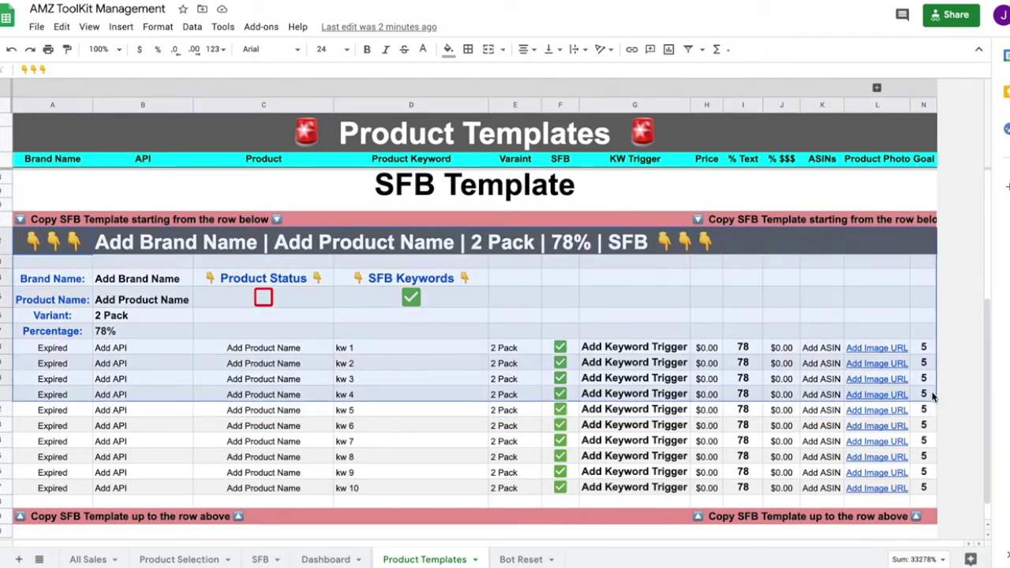
pyautogui.click(333, 557)
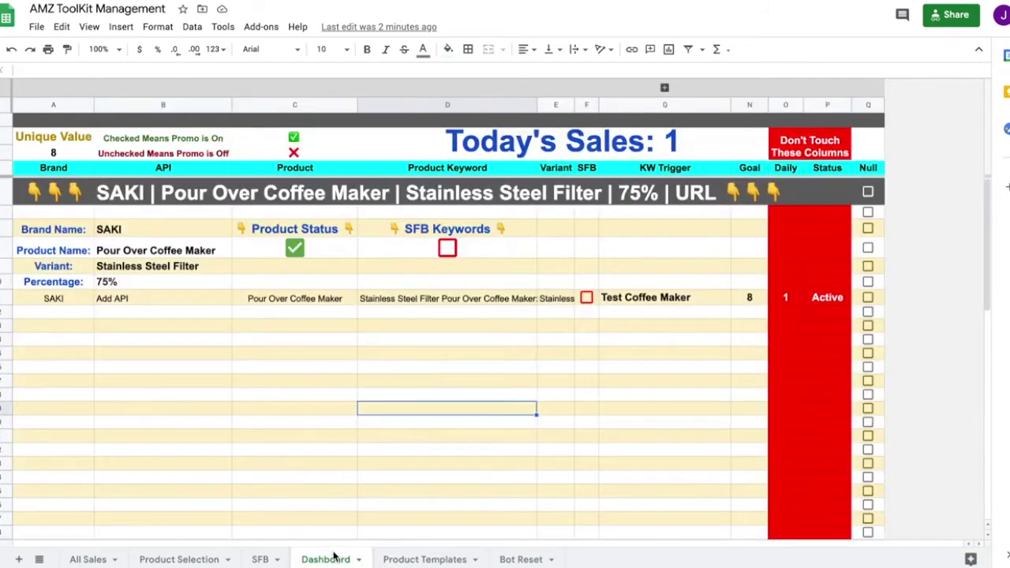
pyautogui.click(79, 331)
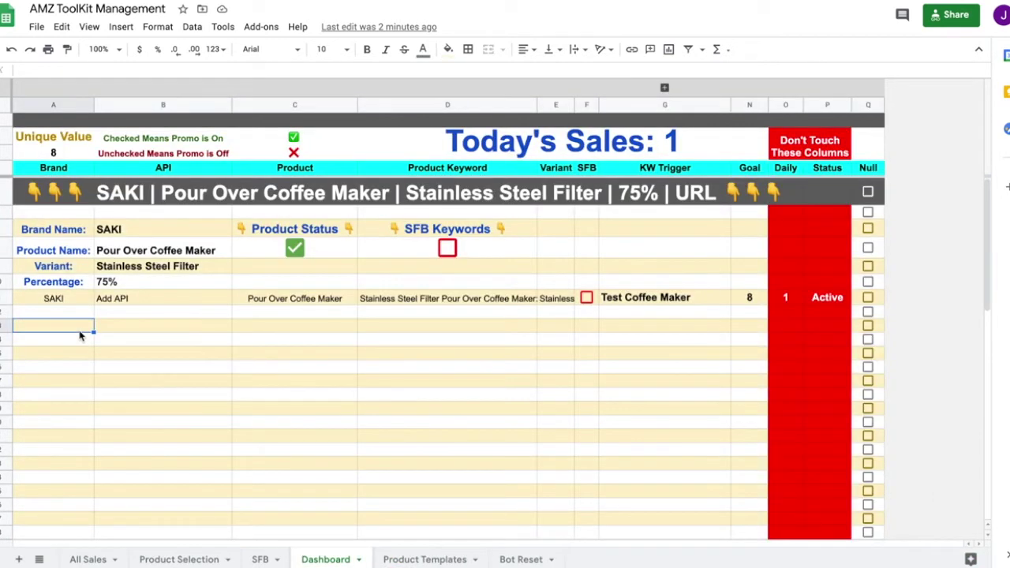
pyautogui.hotkey('ctrl', 'v')
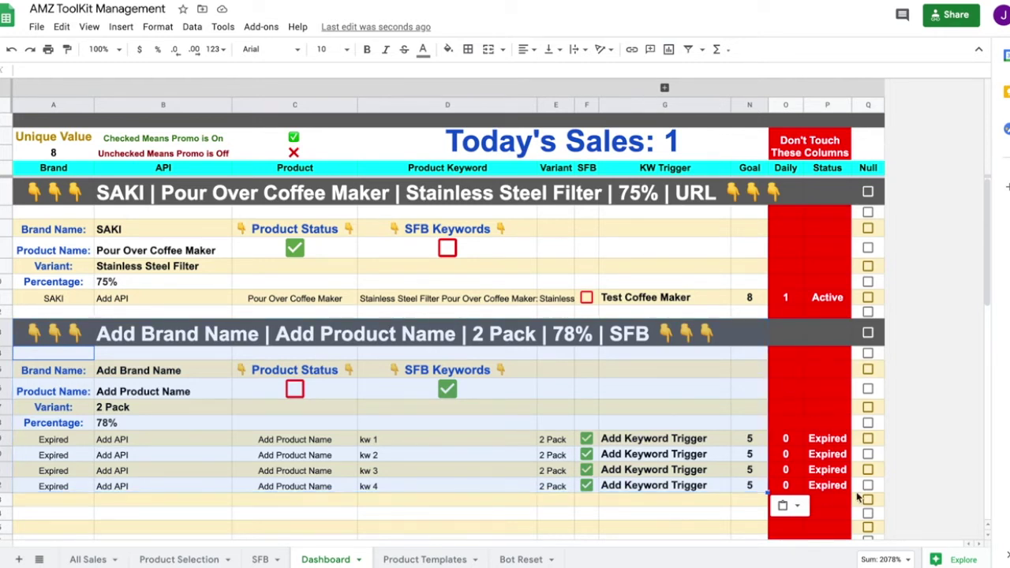
# Undo the pasted SFB template and paste it again in the same place below the SAKI promo.
pyautogui.moveTo(829, 486); pyautogui.dragTo(785, 434)
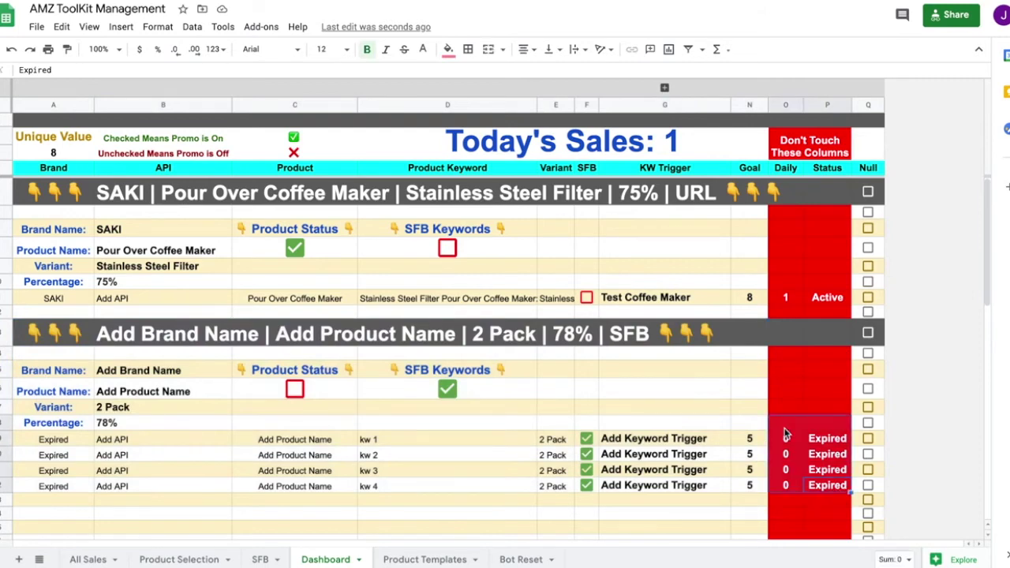
pyautogui.hotkey('ctrl', 'z')
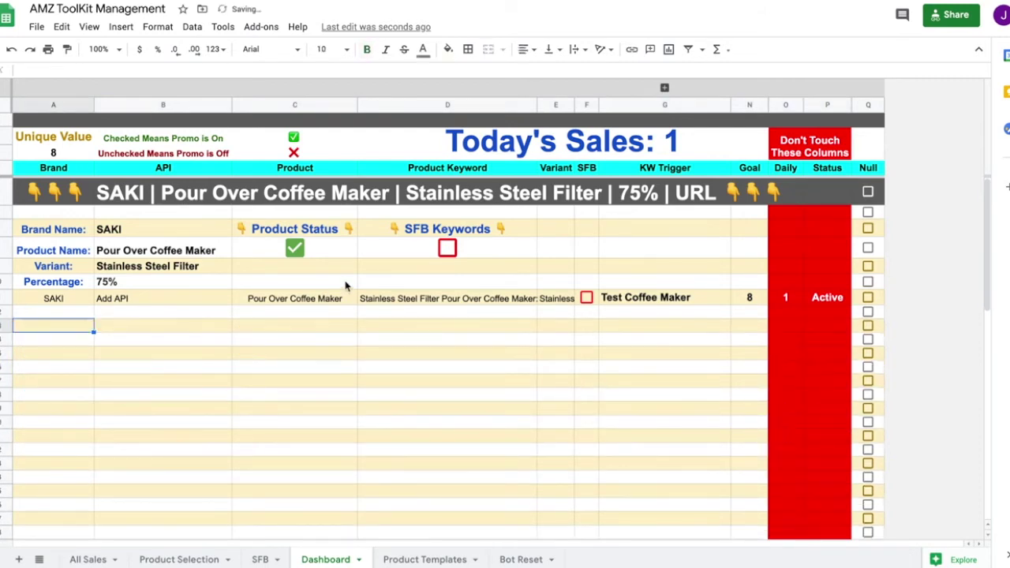
pyautogui.hotkey('ctrl', 'v')
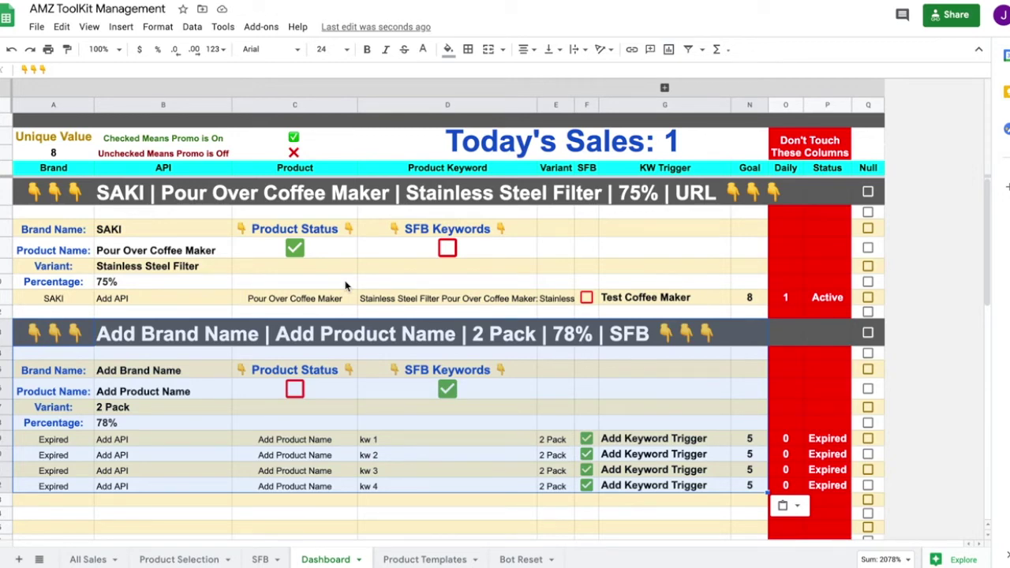
# Switch to the Amazon page and search for "baby cradle".
pyautogui.hotkey('ctrl', 'Left')
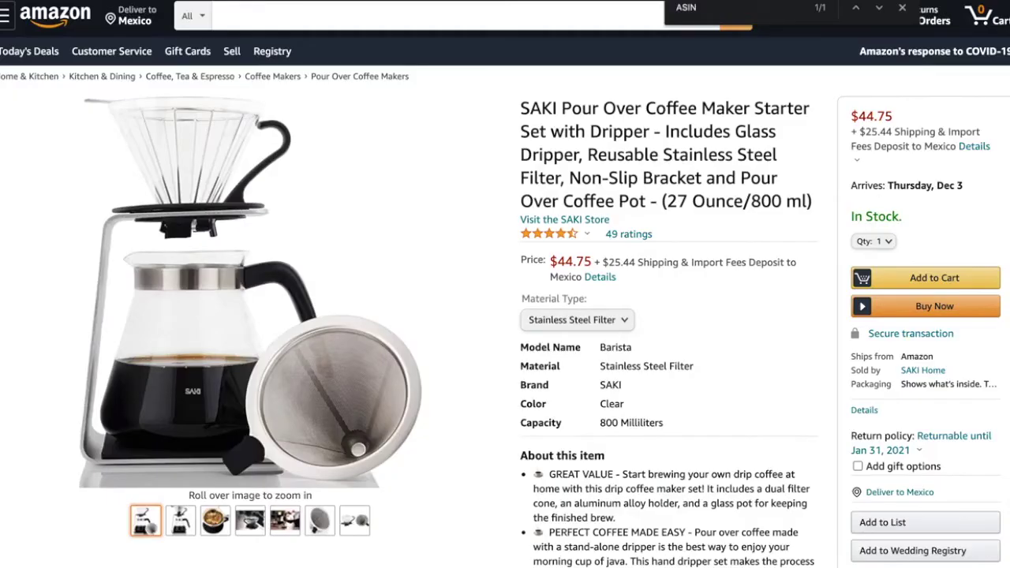
pyautogui.click(275, 13)
pyautogui.write('b')
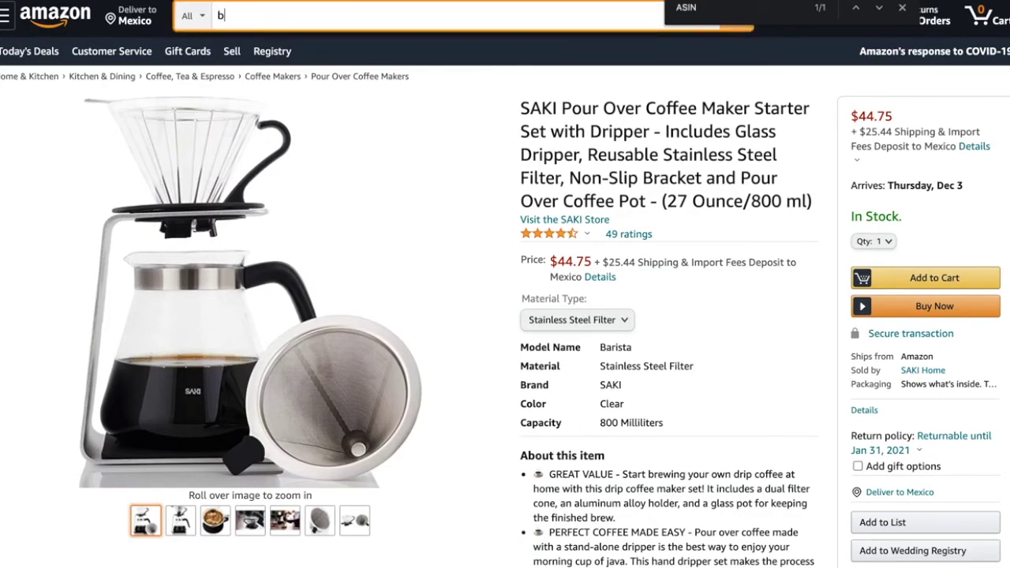
pyautogui.write('aby cradl')
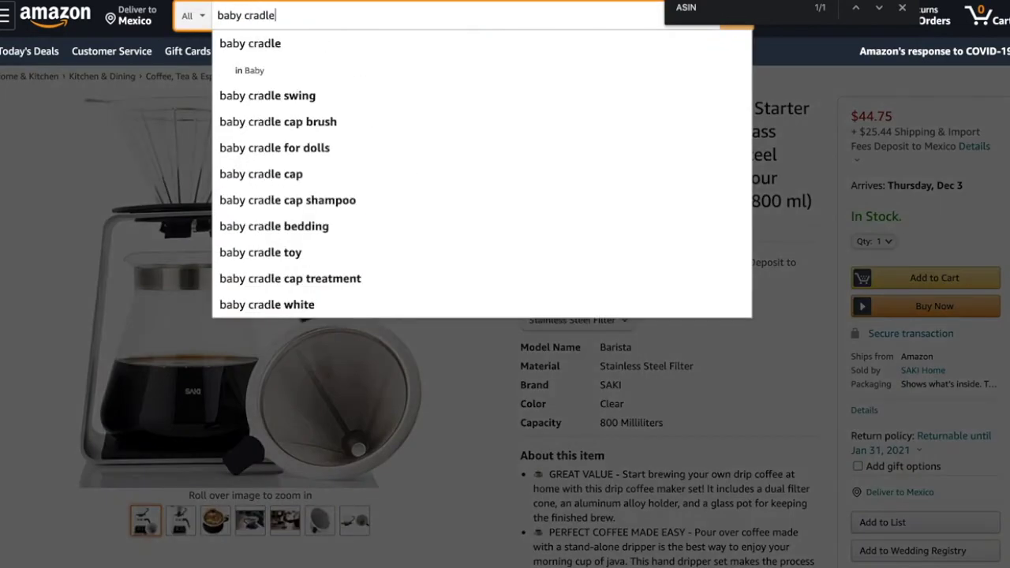
pyautogui.write('e')
pyautogui.press('Return')
# Browse the search results and open the gray Bedside Sleeper Bedside Crib 3 in 1 listing.
pyautogui.scroll(-4, 526, 196)
pyautogui.scroll(-10, 526, 195)
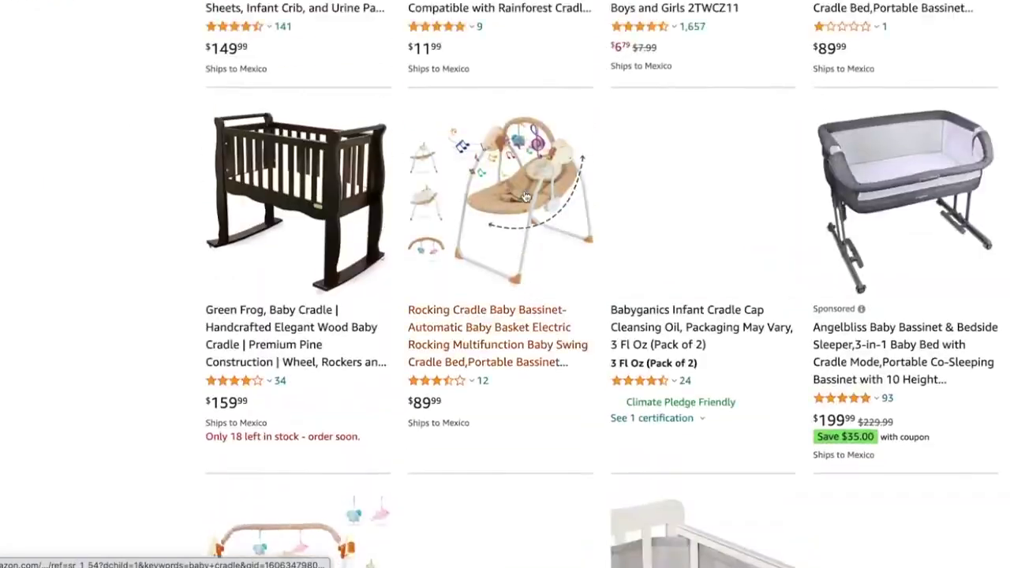
pyautogui.scroll(5, 526, 196)
pyautogui.scroll(9, 526, 195)
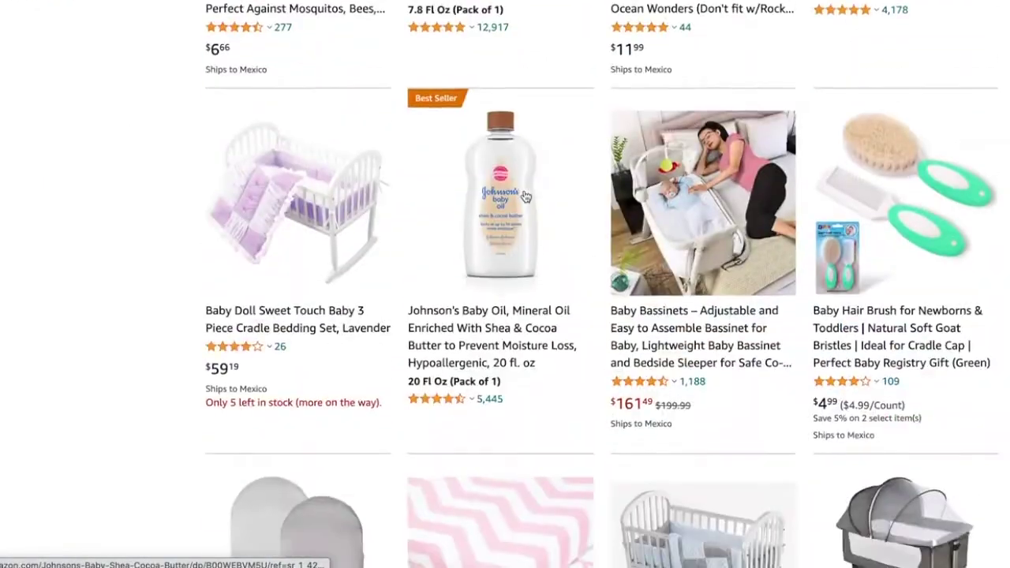
pyautogui.scroll(-4, 525, 196)
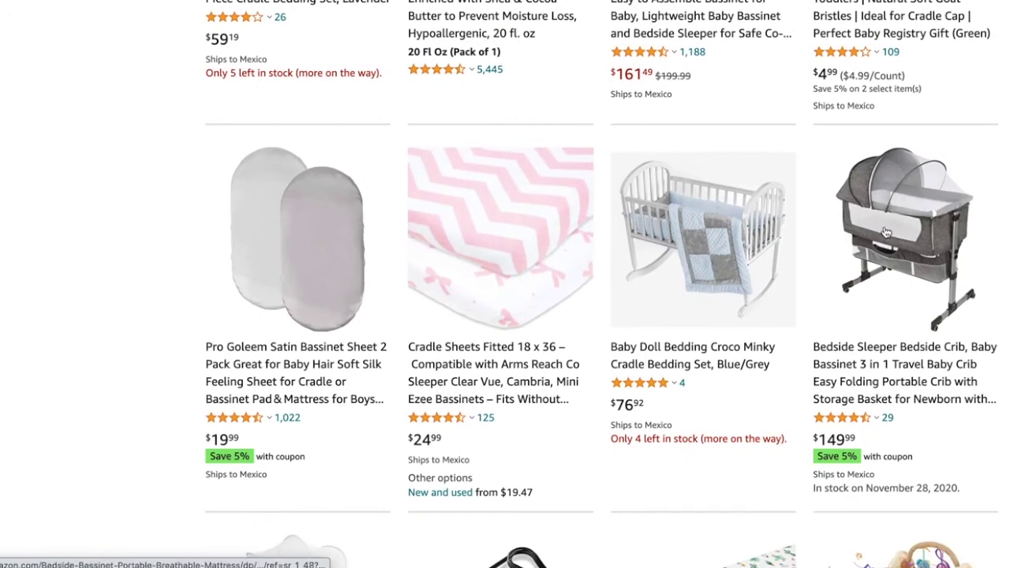
pyautogui.click(894, 233)
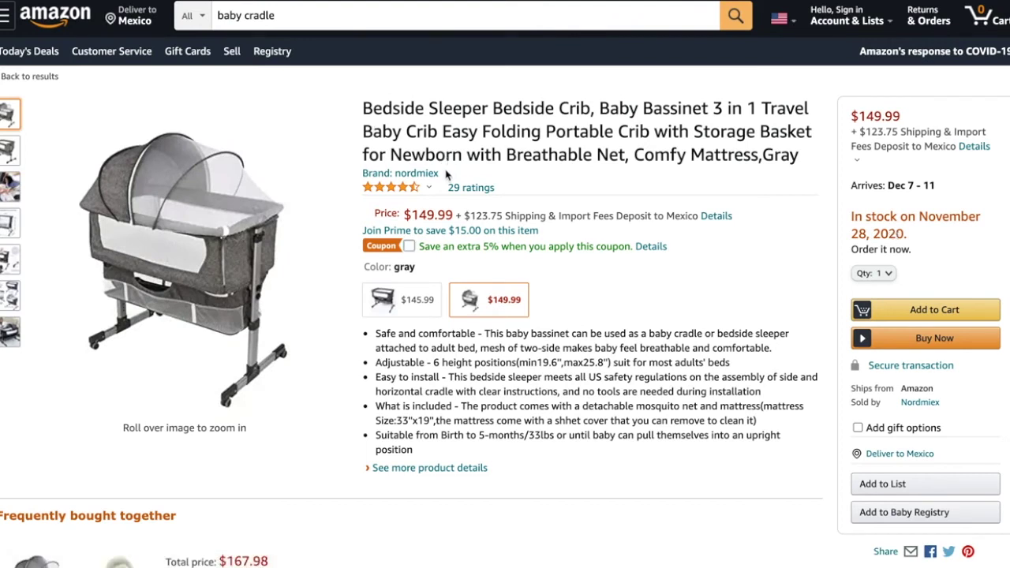
# Copy the brand "nordmiex" from the listing into the new SFB promo's Brand Name on the Dashboard.
pyautogui.moveTo(415, 169); pyautogui.dragTo(395, 169)
pyautogui.hotkey('ctrl', 'c')
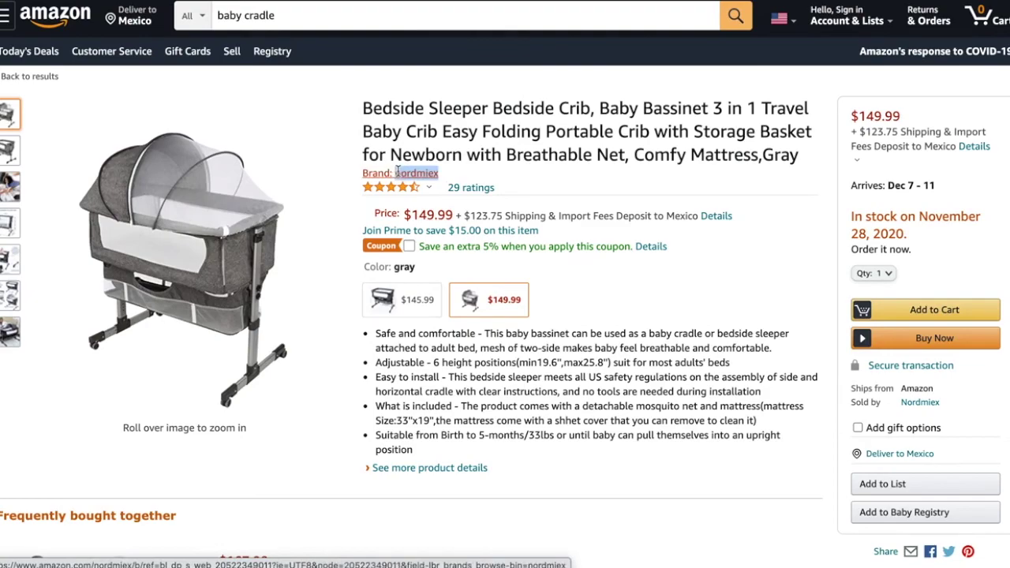
pyautogui.hotkey('ctrl', 'Right')
pyautogui.click(134, 377)
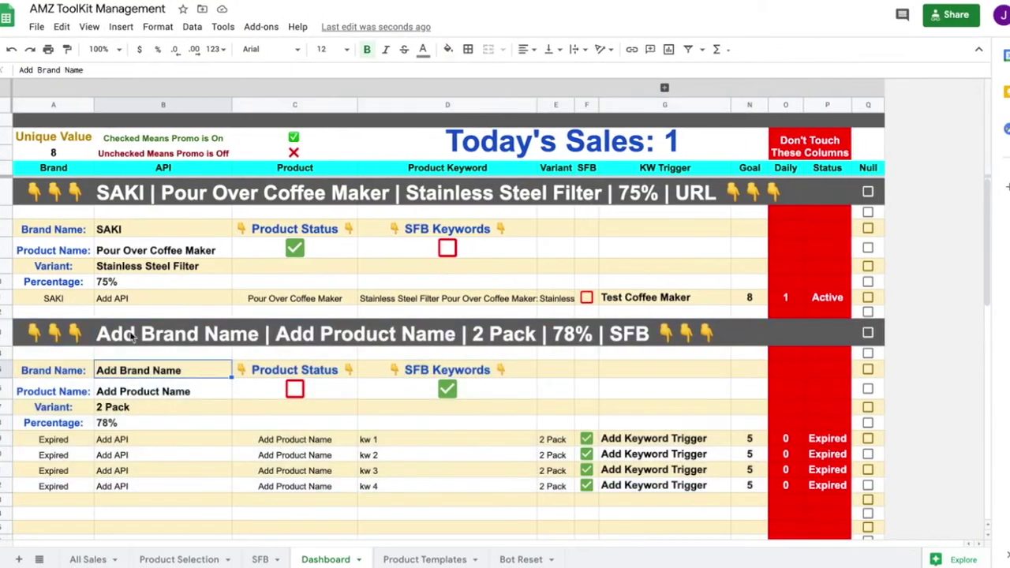
pyautogui.click(82, 71)
pyautogui.hotkey('ctrl', 'a')
pyautogui.hotkey('ctrl', 'v')
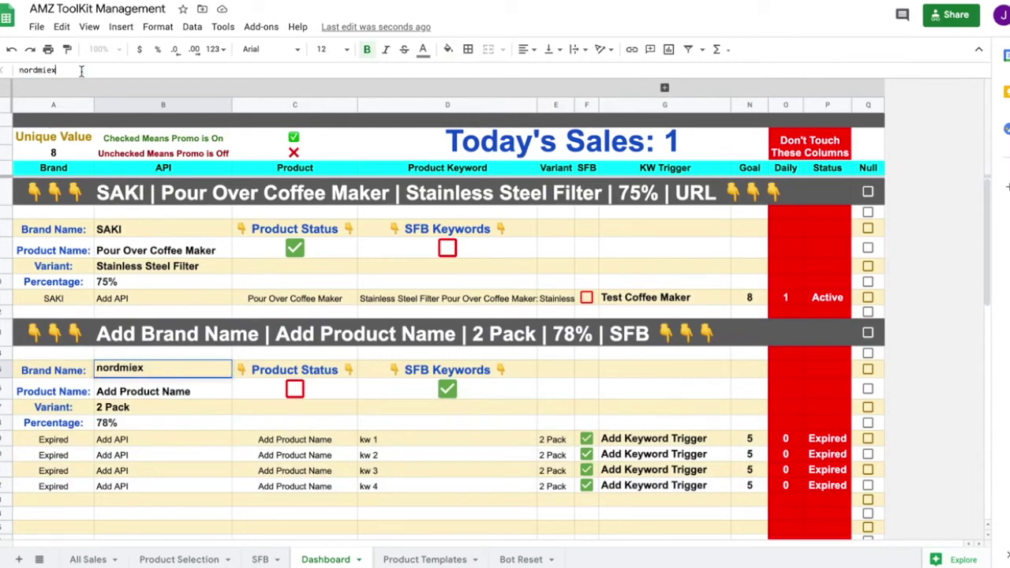
# Set the SFB promo's Product Name to "Bedside Sleeper Baby Crib", taking "Bedside Sleeper" from the listing title, and return to the Amazon listing.
pyautogui.hotkey('ctrl', 'Left')
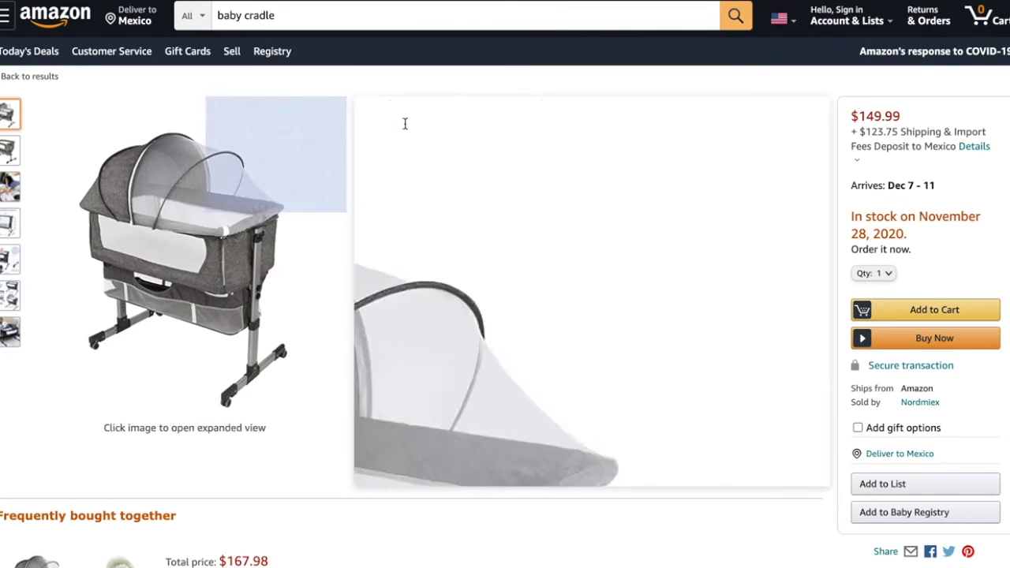
pyautogui.click(397, 104)
pyautogui.moveTo(396, 103); pyautogui.dragTo(454, 106)
pyautogui.hotkey('ctrl', 'c')
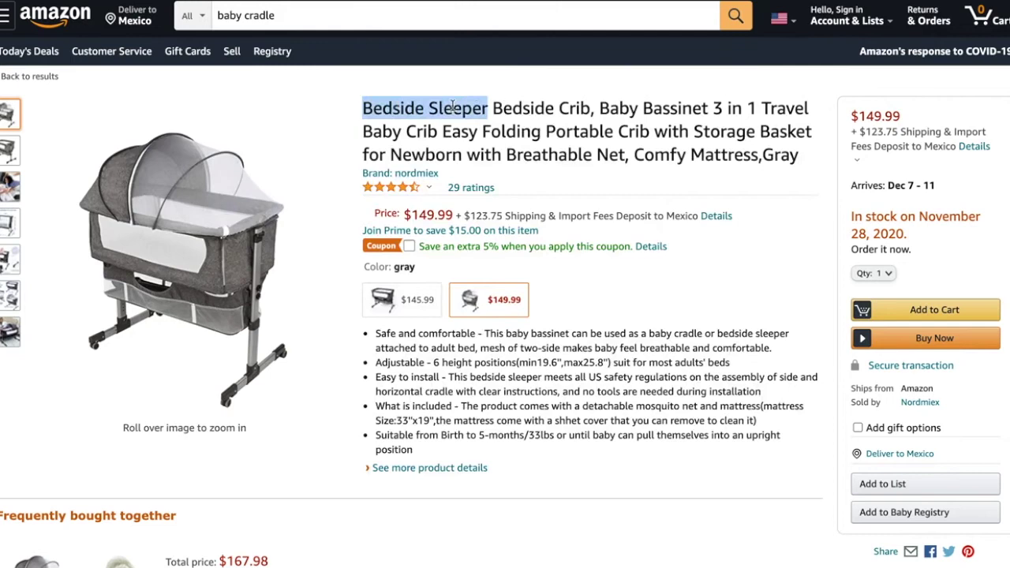
pyautogui.hotkey('ctrl', 'Right')
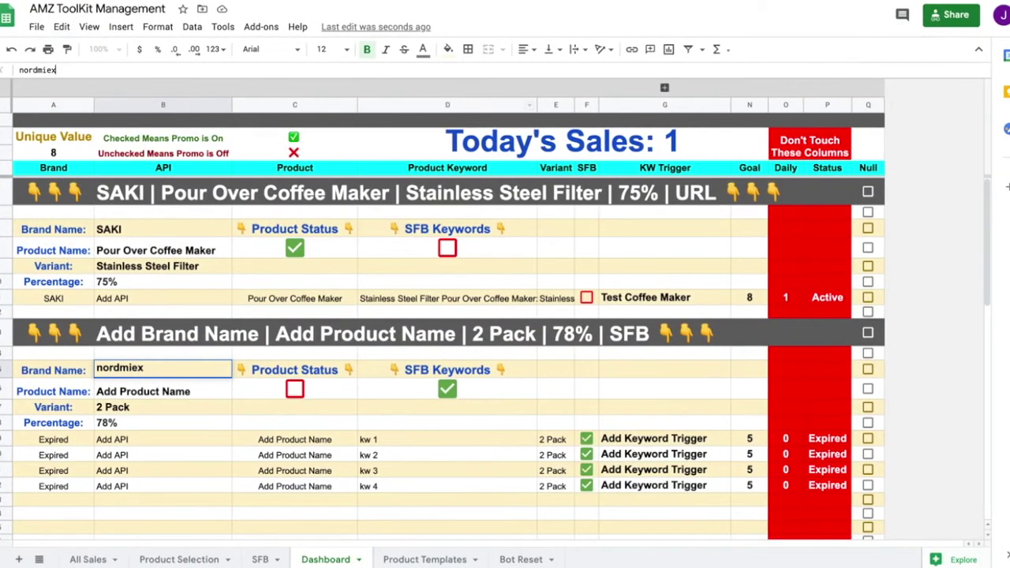
pyautogui.click(131, 391)
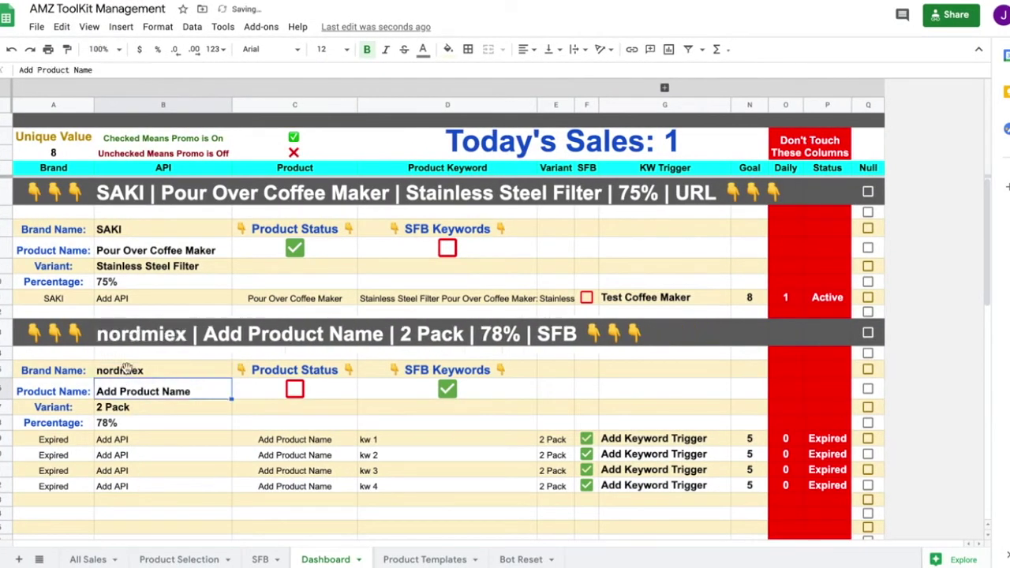
pyautogui.click(108, 69)
pyautogui.hotkey('ctrl', 'a')
pyautogui.hotkey('ctrl', 'v')
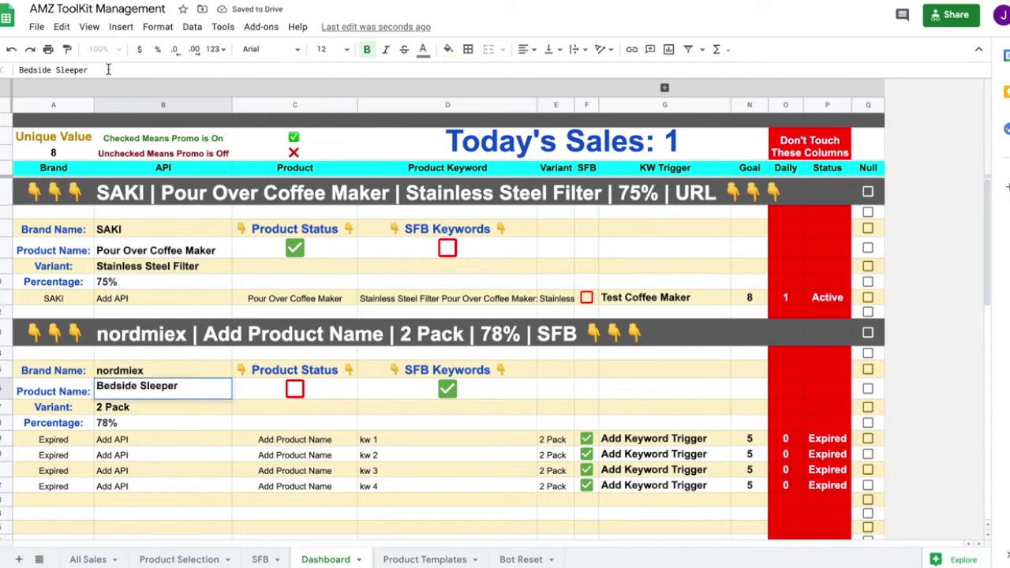
pyautogui.write('Baby Cri')
pyautogui.write('b')
pyautogui.press('Return')
pyautogui.hotkey('ctrl', 'Left')
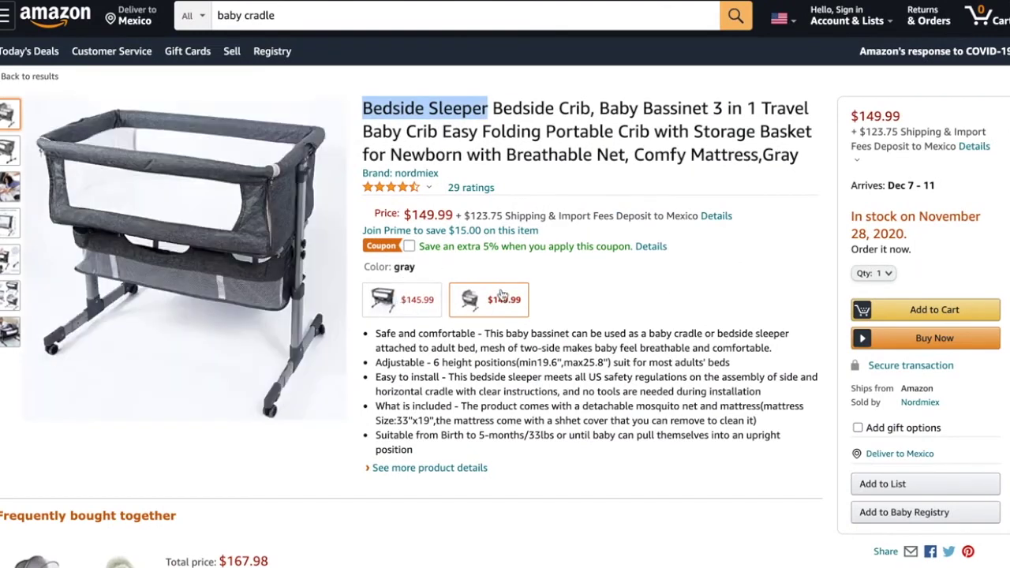
# Choose the $145.99 color option on the listing and copy its name "deep grey" into the SFB promo's Variant on the Dashboard.
pyautogui.click(411, 297)
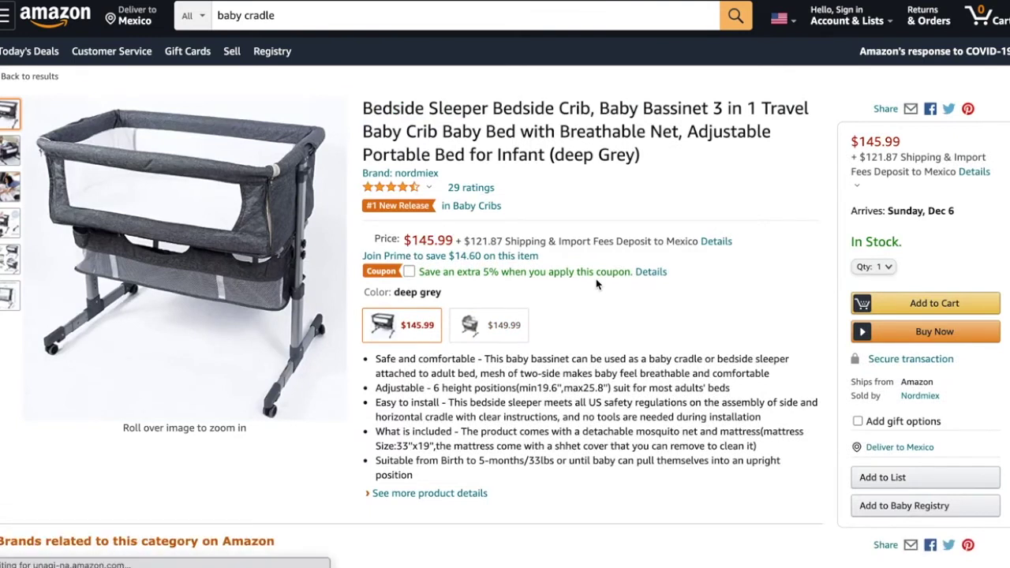
pyautogui.moveTo(444, 297); pyautogui.dragTo(397, 292)
pyautogui.hotkey('ctrl', 'c')
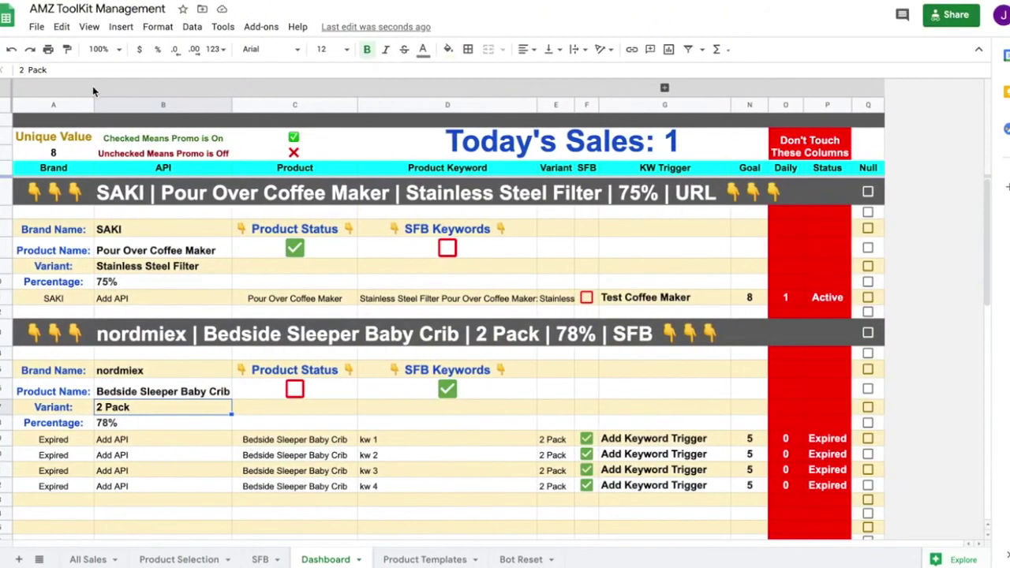
pyautogui.click(67, 68)
pyautogui.hotkey('ctrl', 'v')
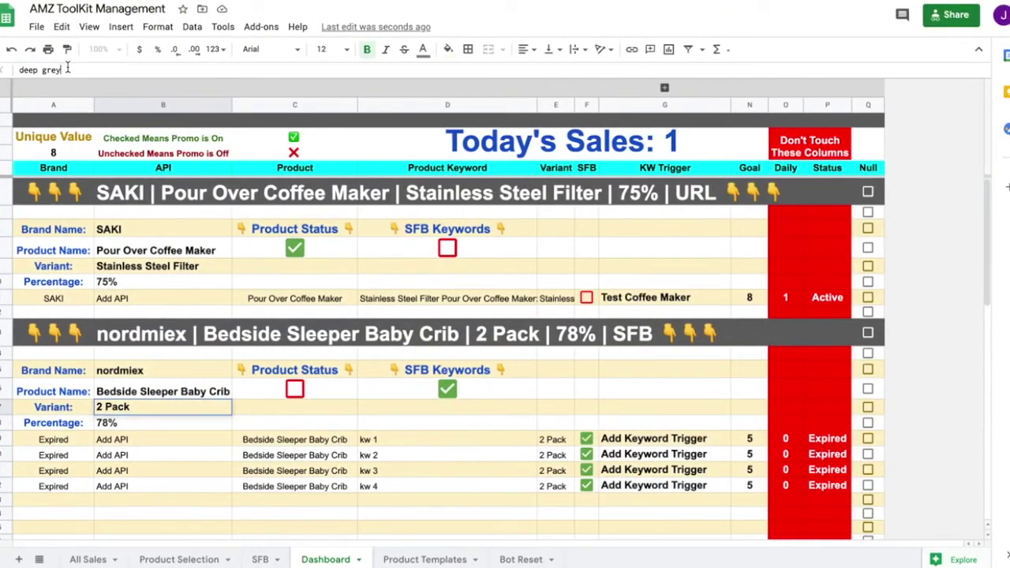
# Capitalize both words of the SFB promo's Variant so it reads "Deep Grey".
pyautogui.click(25, 70)
pyautogui.press('BackSpace')
pyautogui.write('D')
pyautogui.click(46, 69)
pyautogui.press('BackSpace')
pyautogui.write('G')
pyautogui.press('Return')
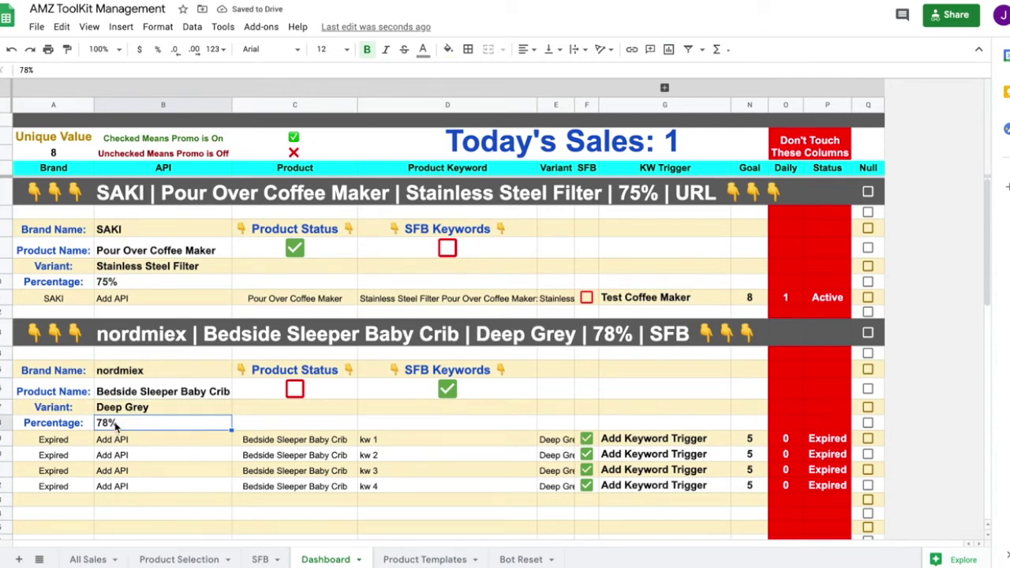
# Set the SFB promo's Percentage to 60%.
pyautogui.write('60')
pyautogui.press('Return')
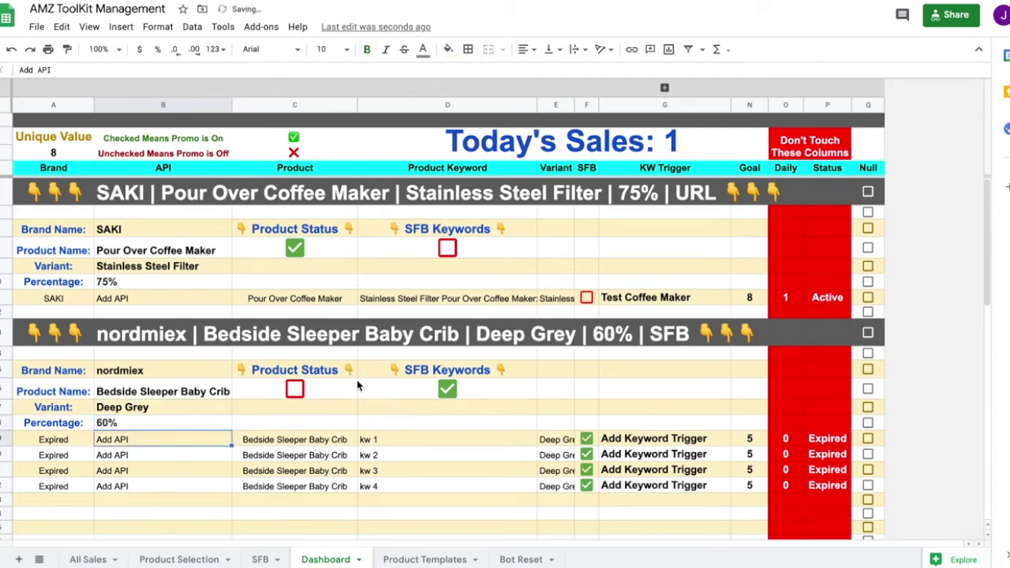
pyautogui.click(316, 424)
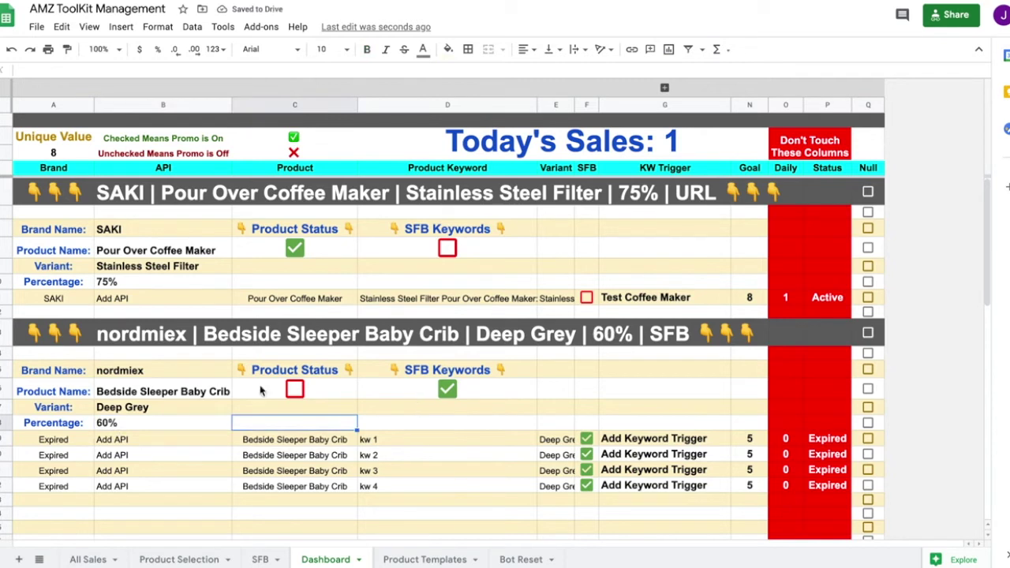
# Capitalize the SFB promo's Brand Name as "Nordmiex".
pyautogui.click(115, 368)
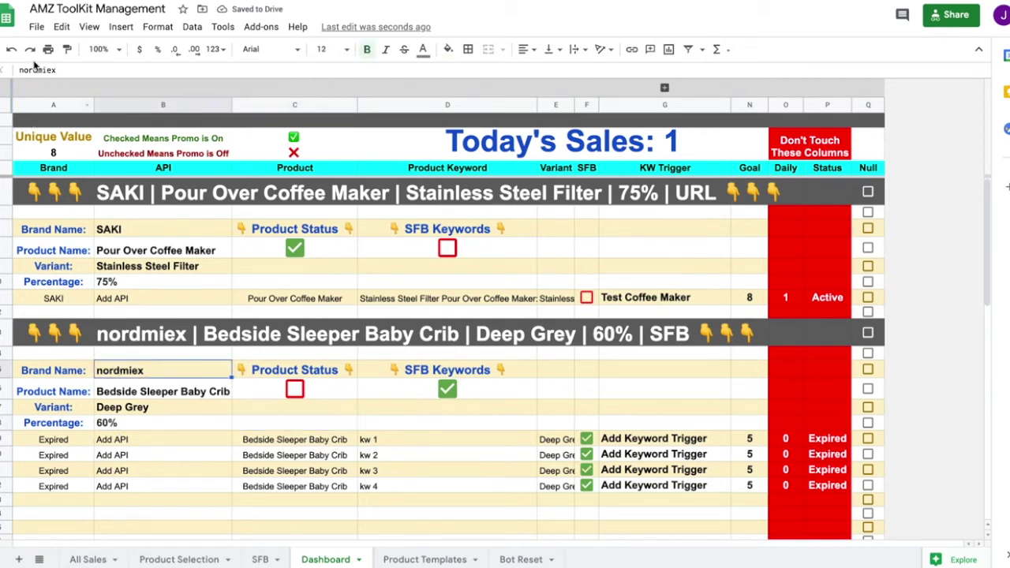
pyautogui.click(24, 69)
pyautogui.press('BackSpace')
pyautogui.write('N')
pyautogui.press('Return')
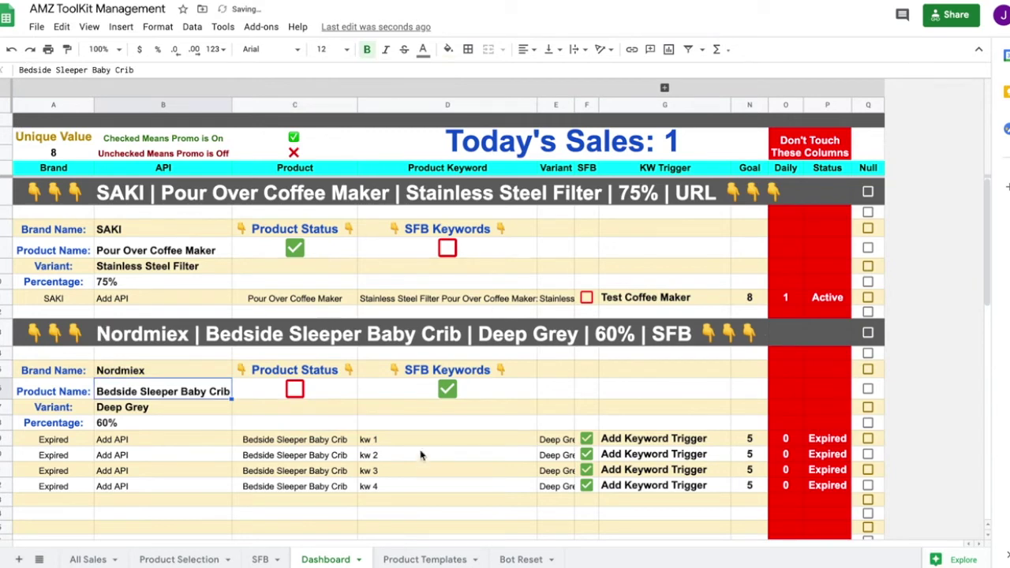
pyautogui.click(348, 412)
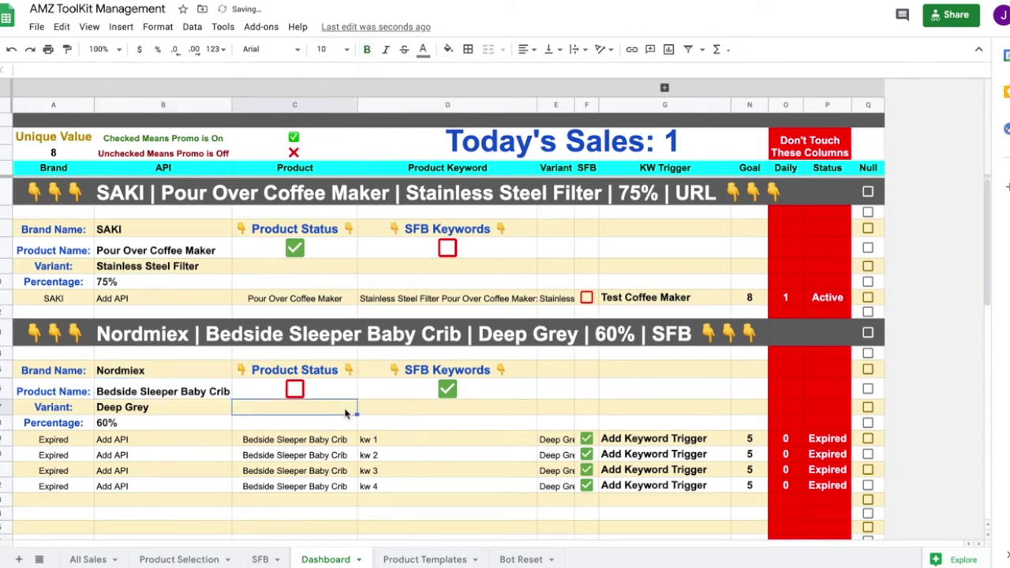
# Expand the grouped columns, set the kw 1 Price to 145.99, and fill it down through the kw 4 row.
pyautogui.click(666, 85)
pyautogui.click(585, 392)
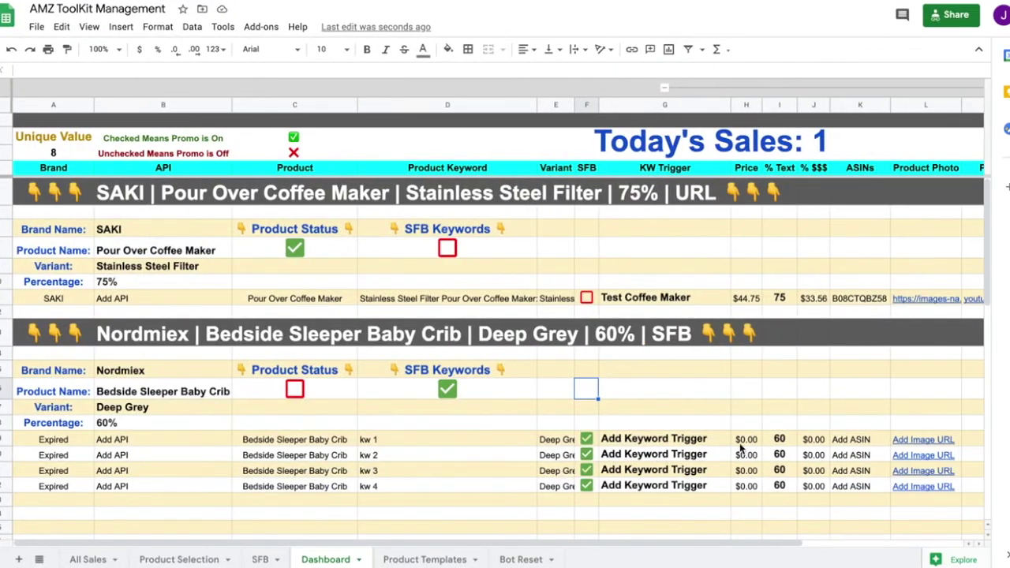
pyautogui.click(743, 442)
pyautogui.write('145.909')
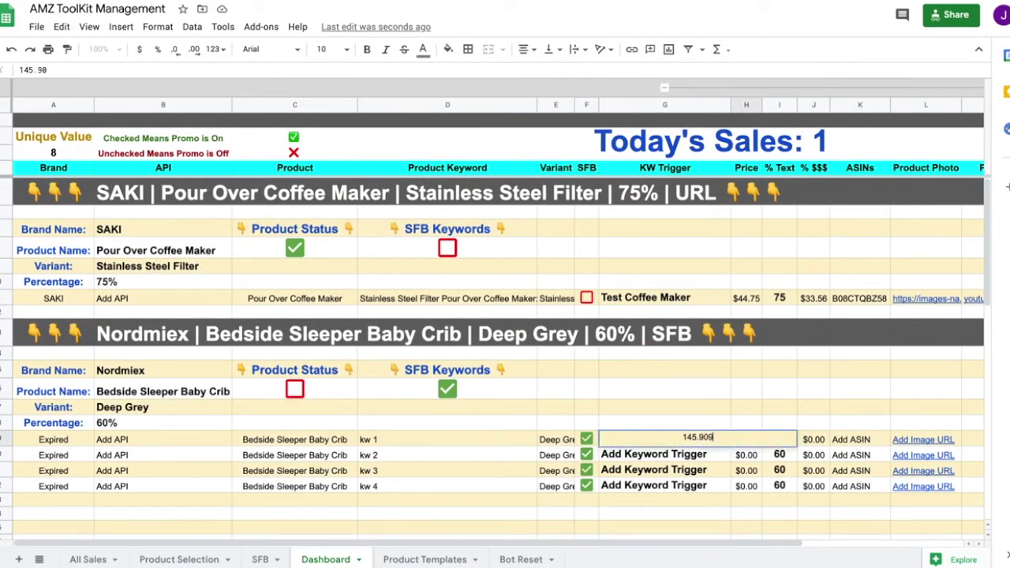
pyautogui.press('BackSpace')
pyautogui.press('BackSpace')
pyautogui.write('9')
pyautogui.press('Return')
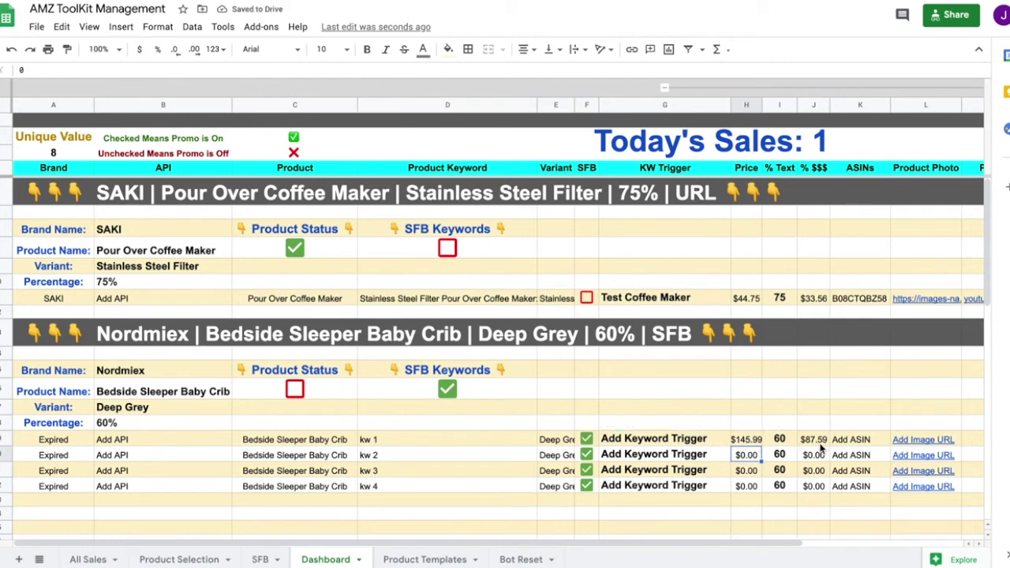
pyautogui.click(748, 440)
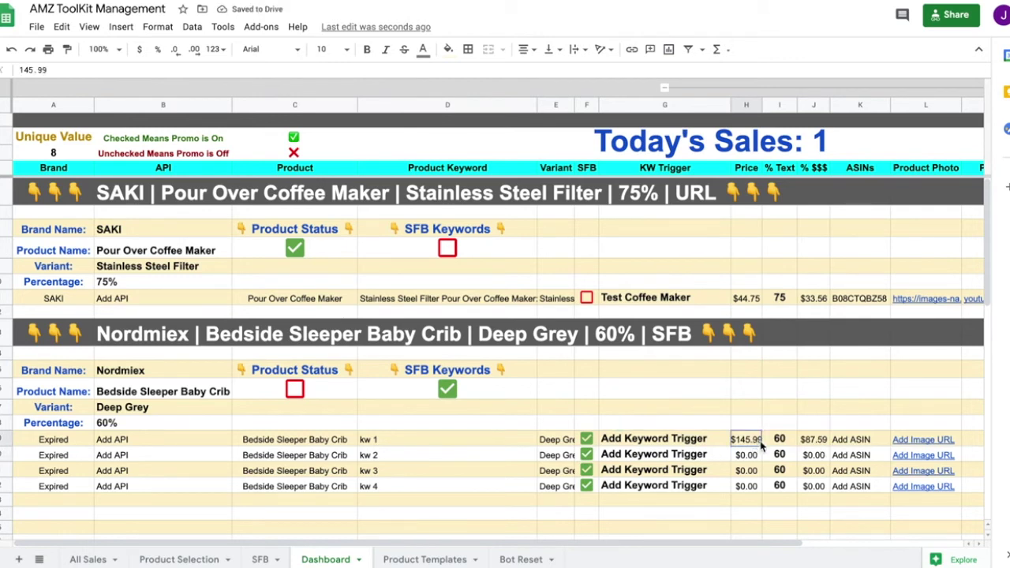
pyautogui.moveTo(762, 447); pyautogui.dragTo(762, 490)
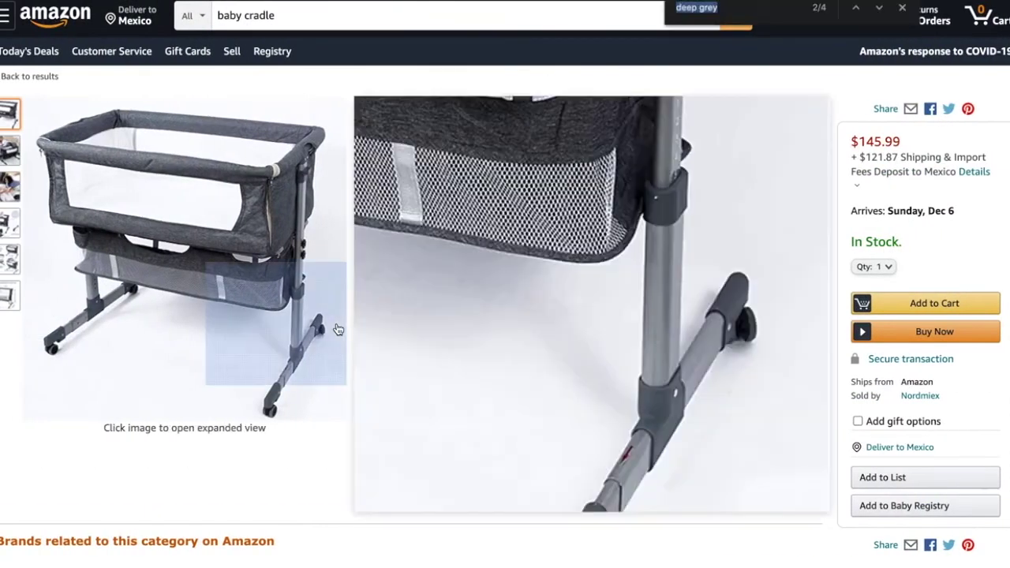
# Find the ASIN in the Amazon listing's product information, copy B08KRW126V, and return to the spreadsheet.
pyautogui.write('asin')
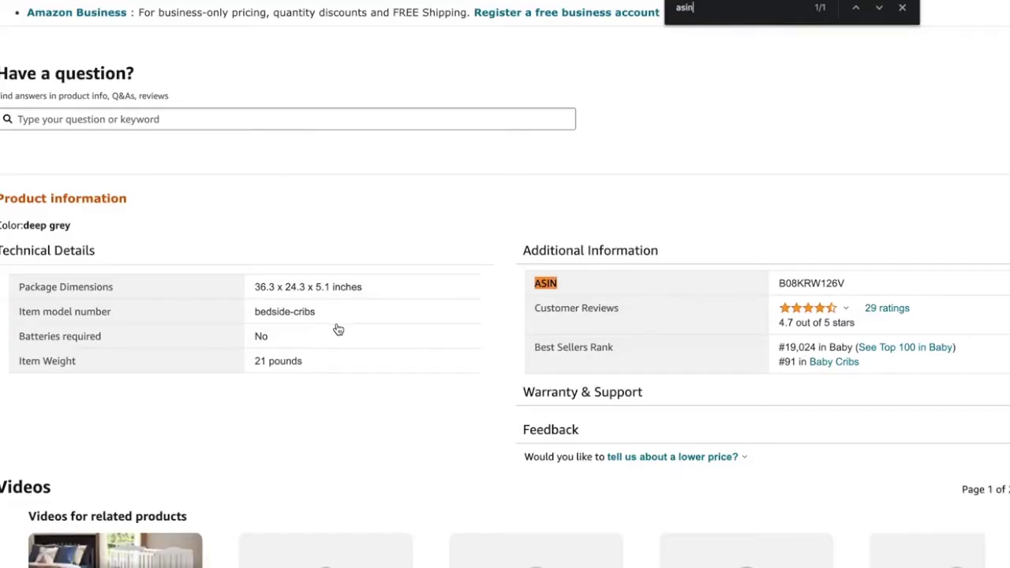
pyautogui.scroll(-2, 197, 330)
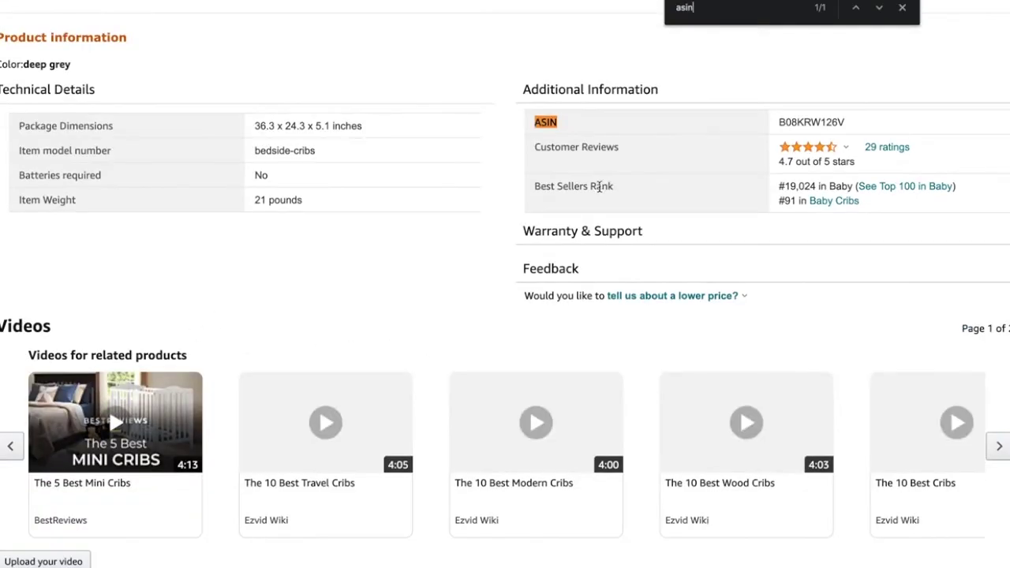
pyautogui.doubleClick(802, 124)
pyautogui.hotkey('ctrl', 'c')
pyautogui.hotkey('ctrl', 'Right')
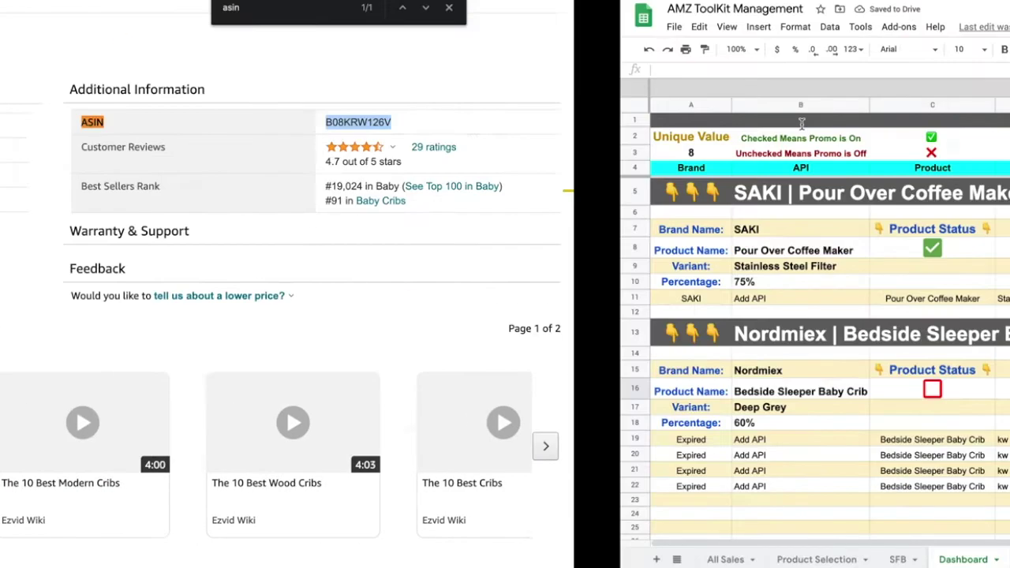
# Replace the kw 1 ASIN placeholder with B08KRW126V and fill it down through the kw 4 row.
pyautogui.click(851, 442)
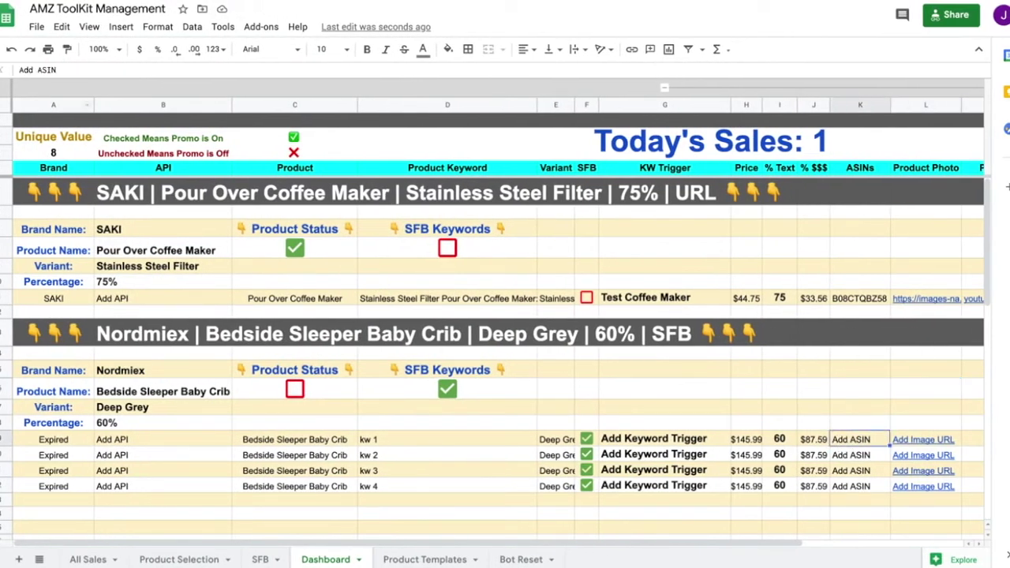
pyautogui.click(77, 70)
pyautogui.hotkey('ctrl', 'a')
pyautogui.hotkey('ctrl', 'v')
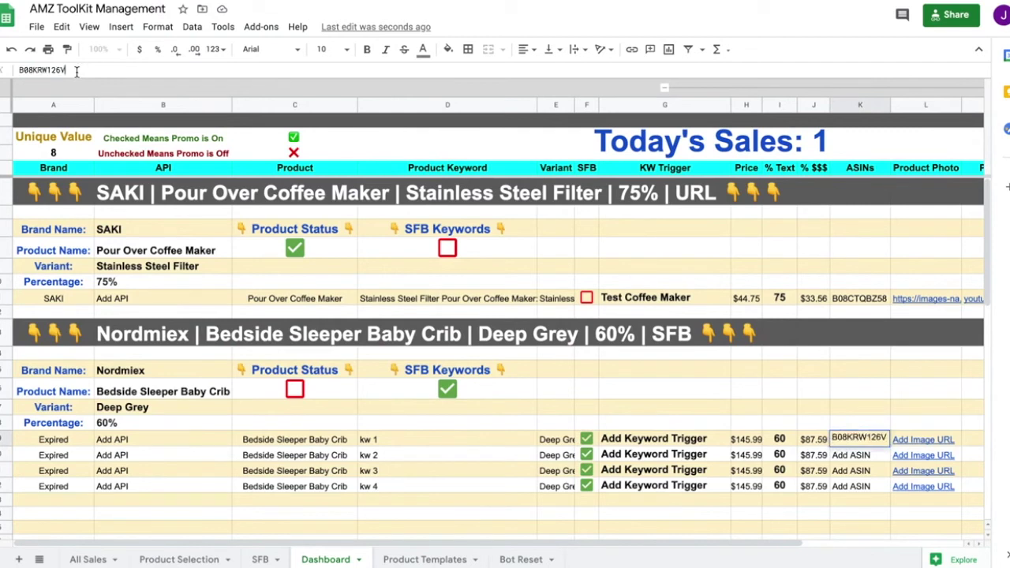
pyautogui.click(877, 446)
pyautogui.moveTo(889, 447); pyautogui.dragTo(891, 487)
pyautogui.click(864, 391)
# Expand the main crib photo on the Amazon listing and open the full-size image in its own tab.
pyautogui.hotkey('ctrl', 'Tab')
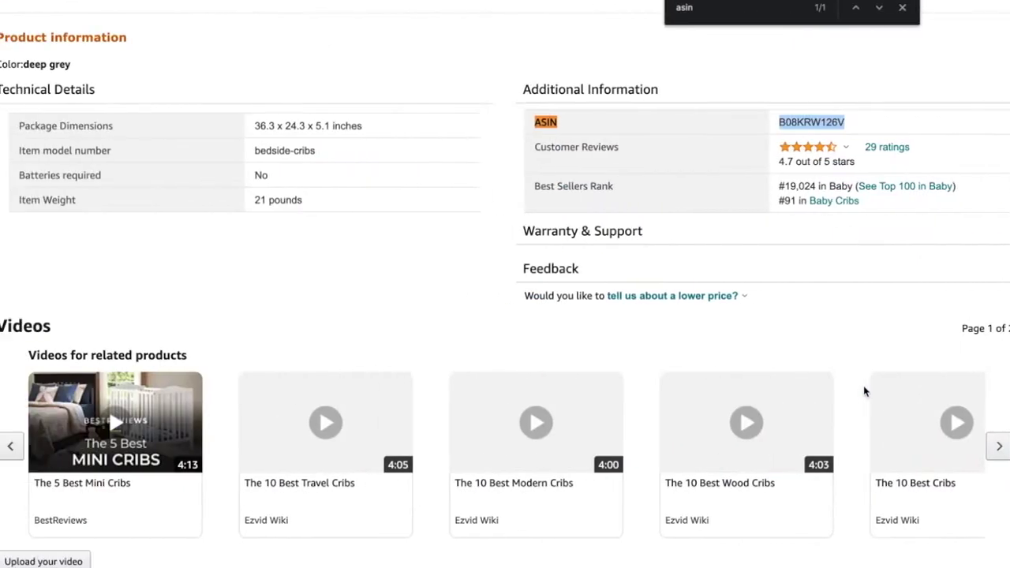
pyautogui.scroll(10, 231, 310)
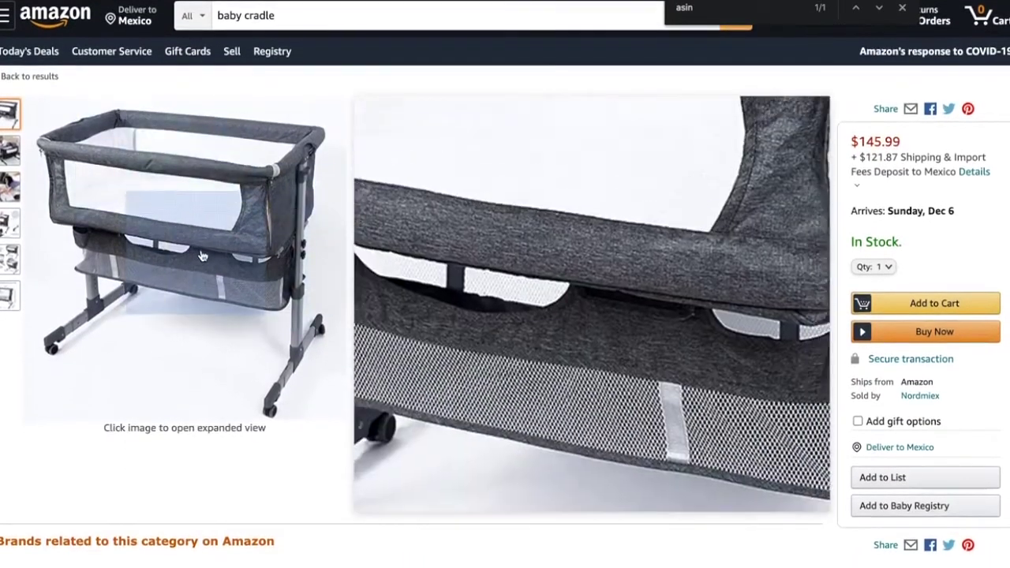
pyautogui.click(201, 250)
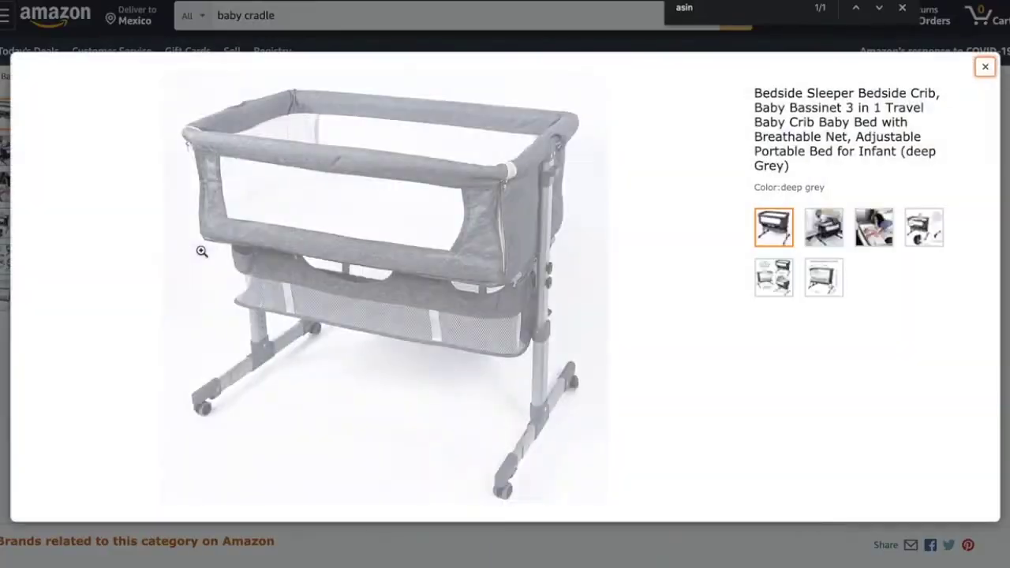
pyautogui.rightClick(309, 206)
pyautogui.click(345, 215)
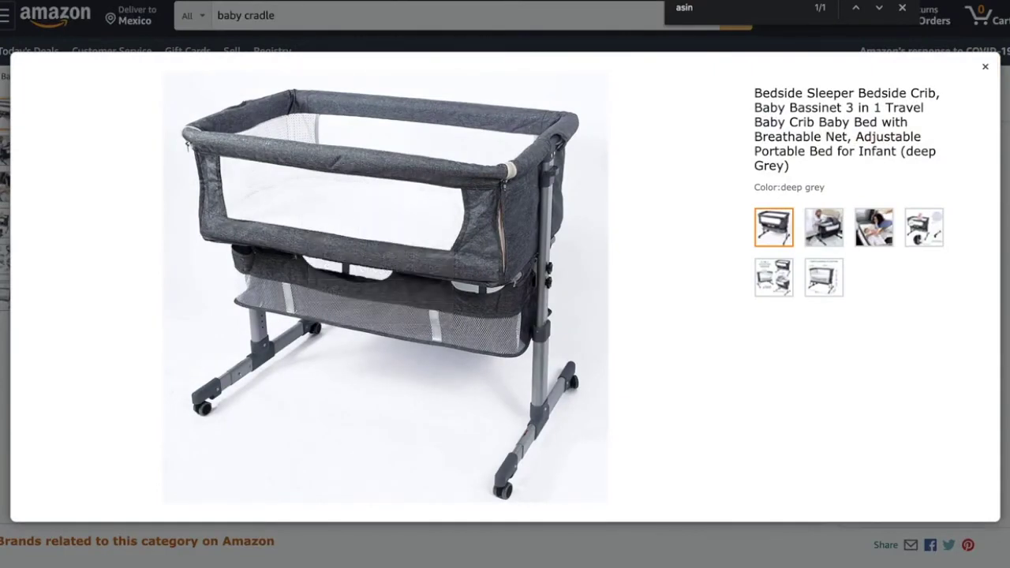
pyautogui.hotkey('ctrl', 'Tab')
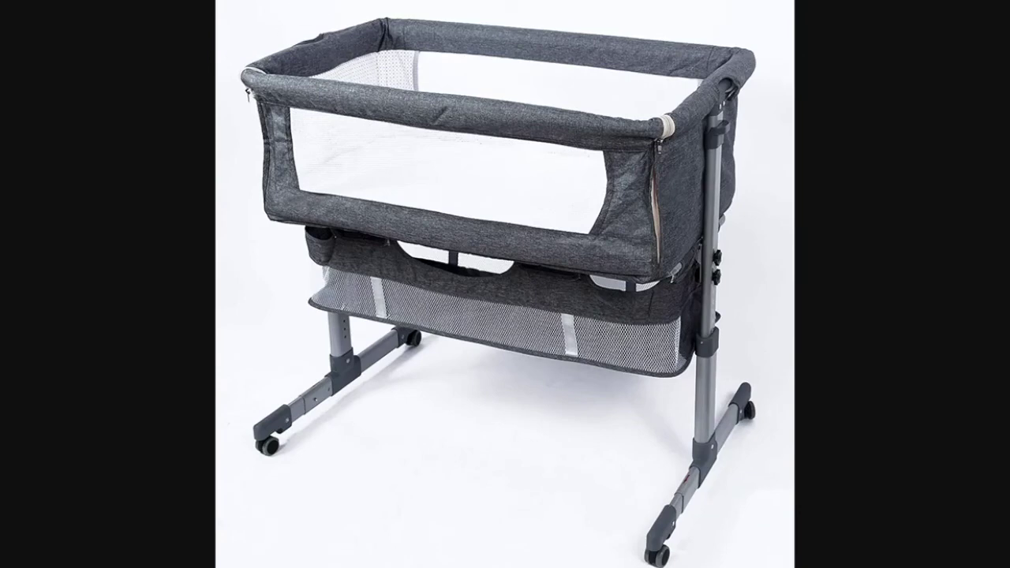
# Replace the kw 1 Product Photo placeholder with the full-size crib image's URL and fill it down through the kw 4 row.
pyautogui.hotkey('ctrl', 'Tab')
pyautogui.click(908, 441)
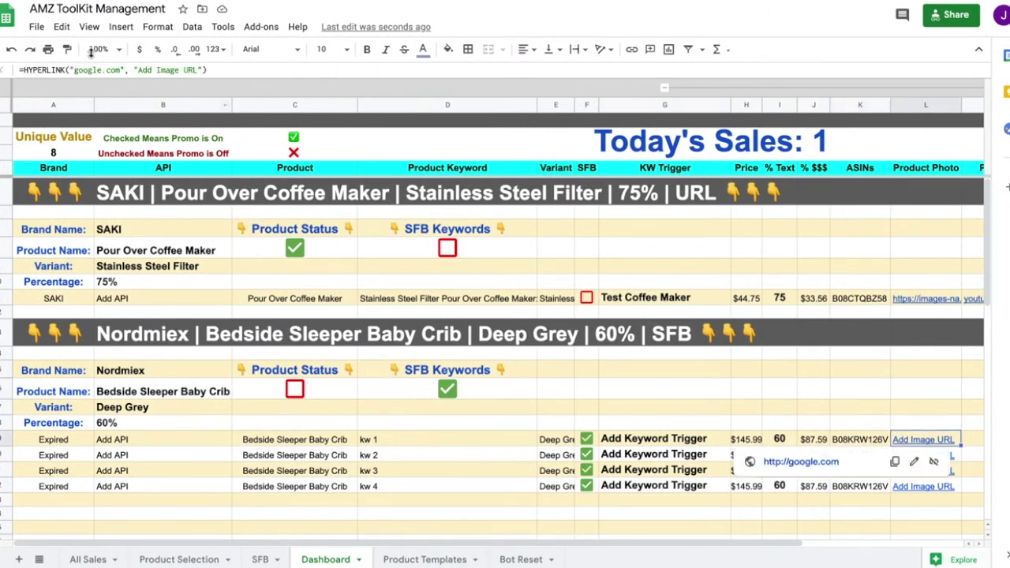
pyautogui.click(217, 70)
pyautogui.hotkey('ctrl', 'a')
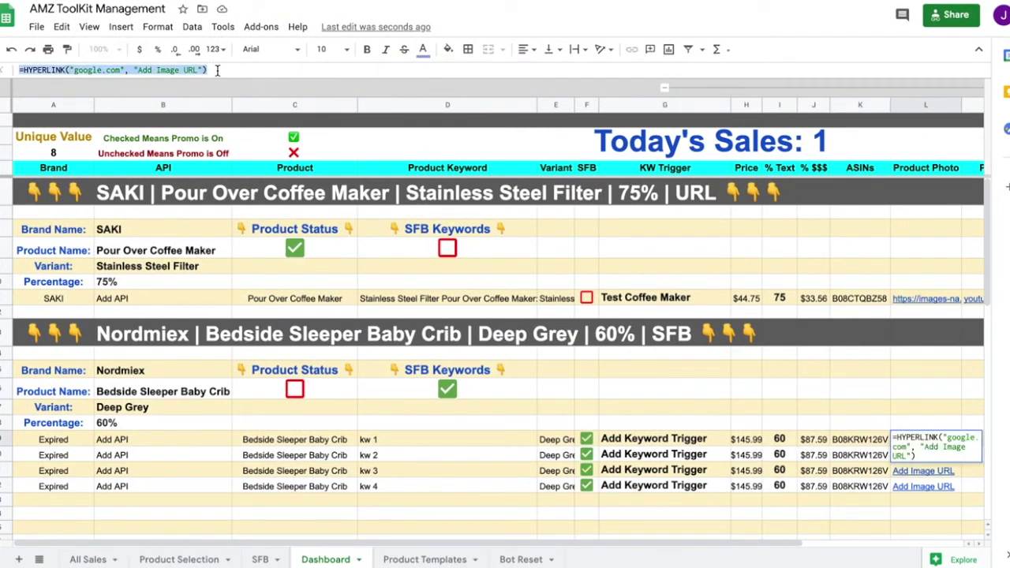
pyautogui.write('https://m.media-amazon.com/images/I/71QZpOgqunL._SL1500_.jpg')
pyautogui.press('Return')
pyautogui.click(944, 439)
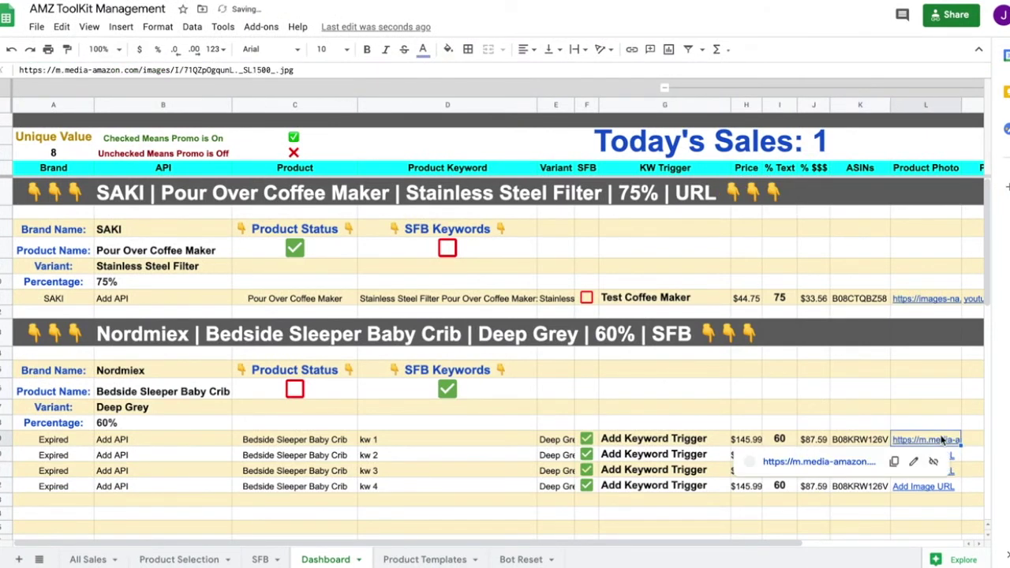
pyautogui.moveTo(961, 444); pyautogui.dragTo(961, 488)
pyautogui.click(912, 406)
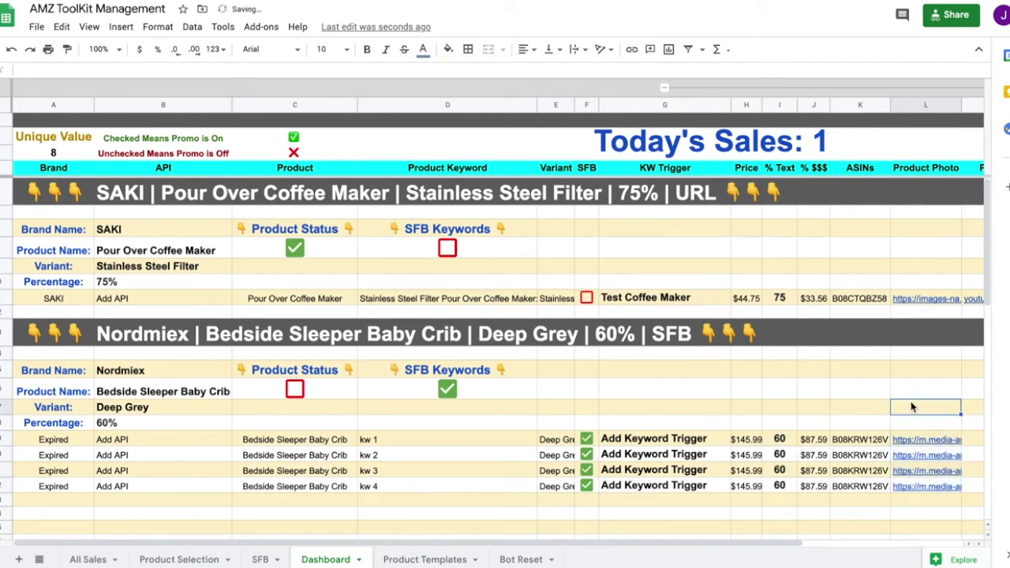
# Set the kw 1 Goal to 2 and fill it down through the kw 4 row.
pyautogui.hscroll(5, 912, 407)
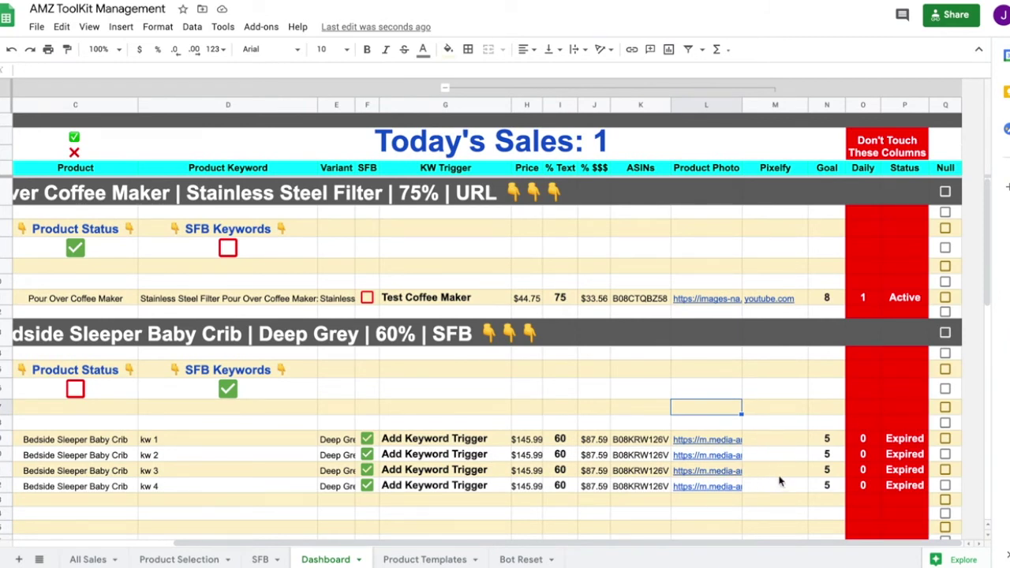
pyautogui.click(833, 442)
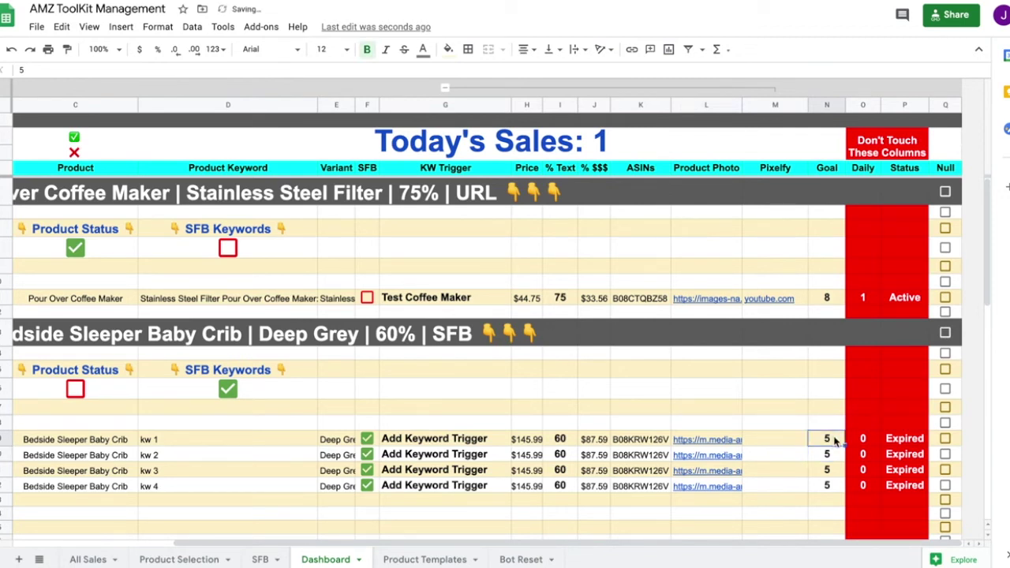
pyautogui.write('2')
pyautogui.press('Return')
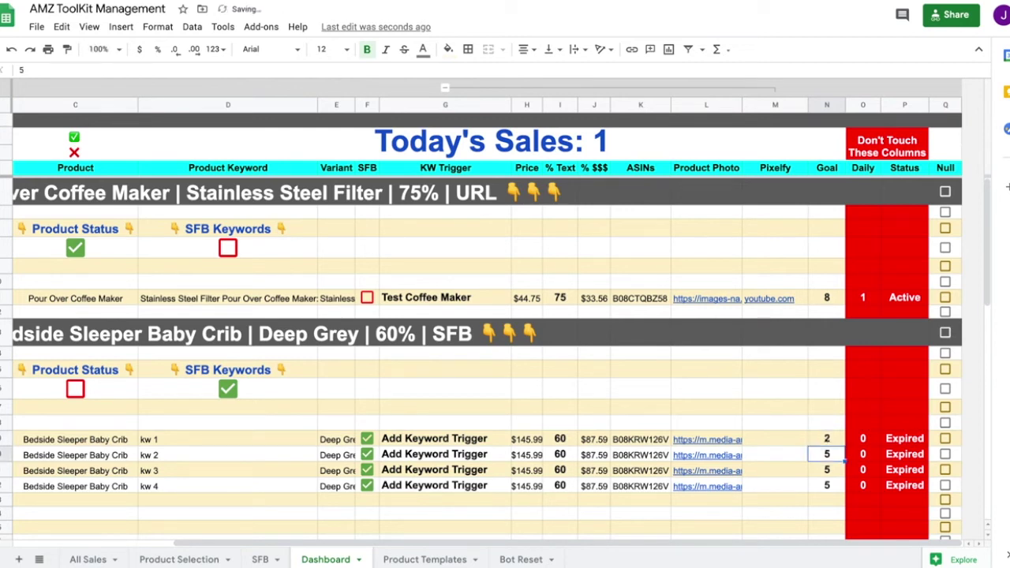
pyautogui.click(839, 437)
pyautogui.moveTo(846, 446); pyautogui.dragTo(838, 492)
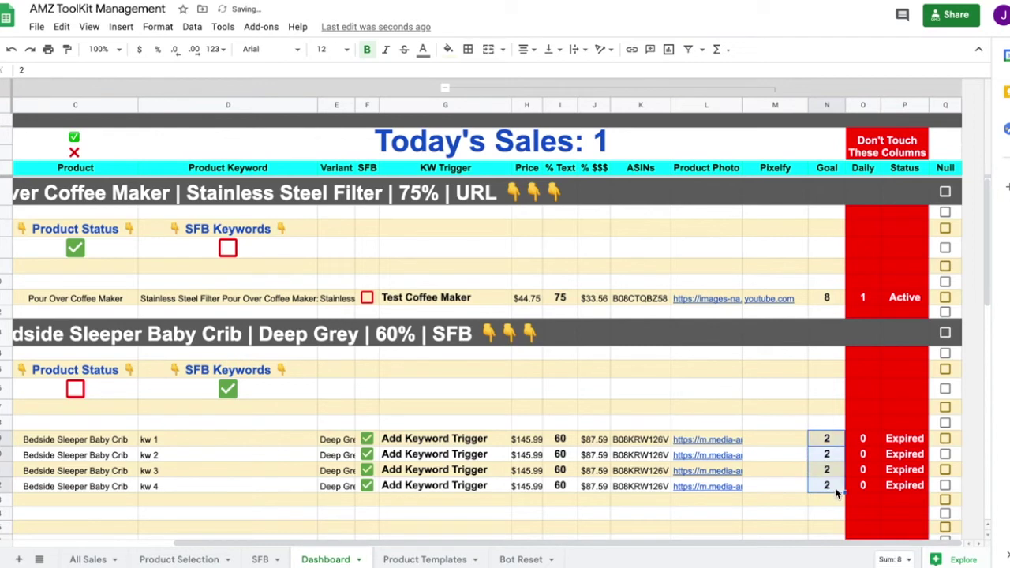
pyautogui.click(804, 357)
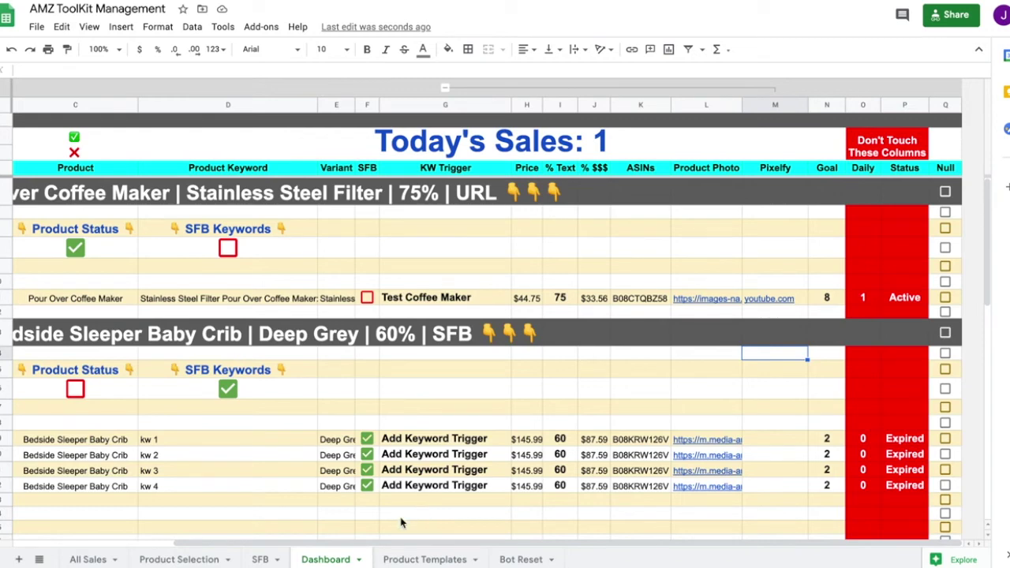
# Open the SFB sheet and look over the KW Trigger column of its query area.
pyautogui.click(259, 560)
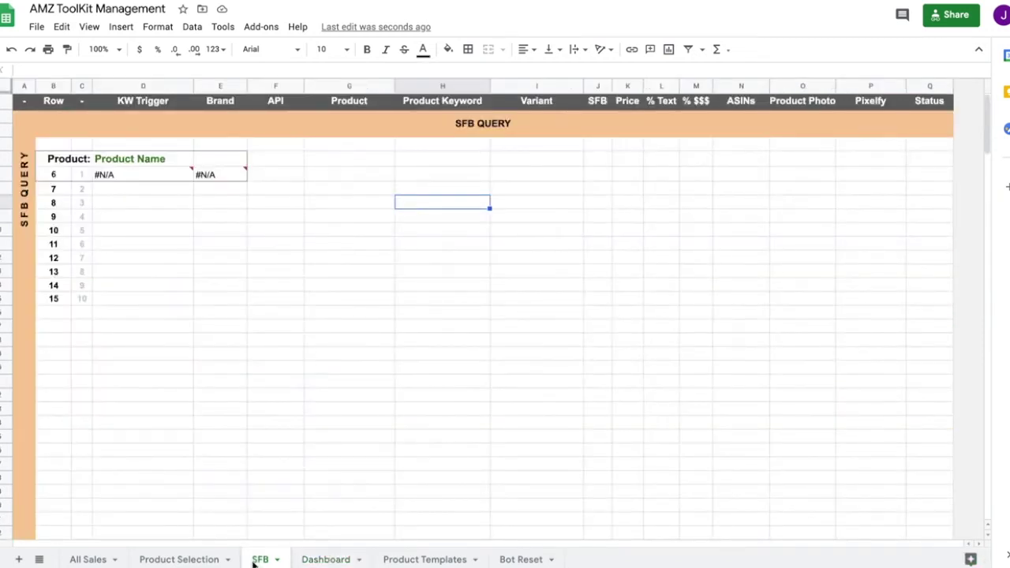
pyautogui.click(142, 174)
pyautogui.click(165, 216)
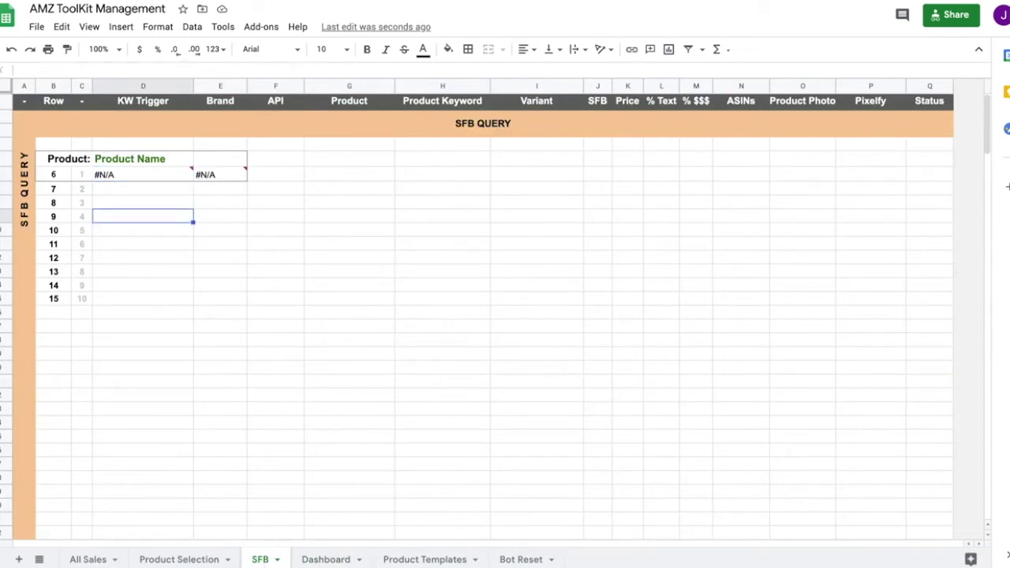
# Copy the Bedside Sleeper Baby Crib product name from the Dashboard into the SFB sheet's Product field, replacing the Product Name placeholder.
pyautogui.click(343, 559)
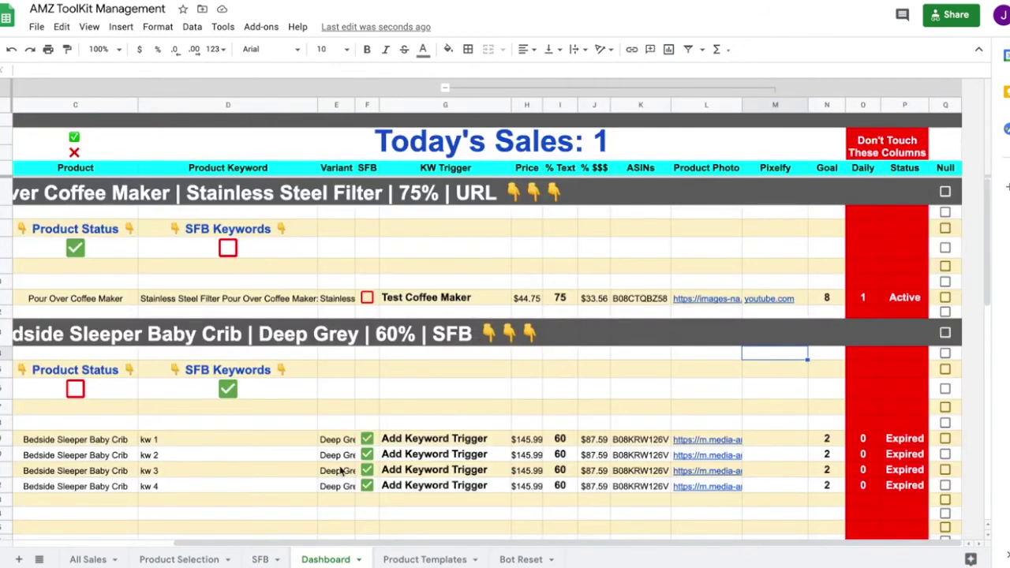
pyautogui.click(197, 395)
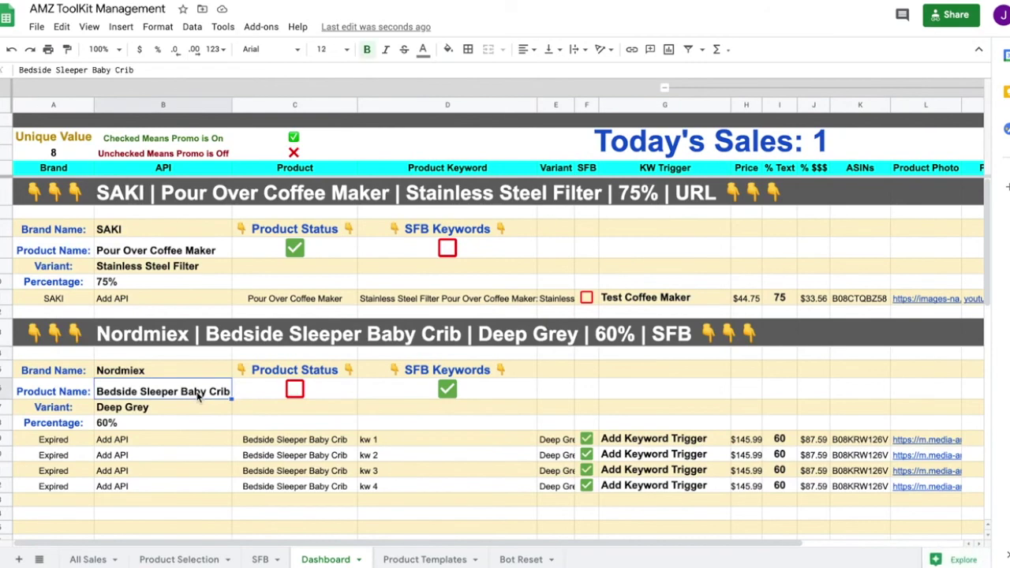
pyautogui.click(261, 559)
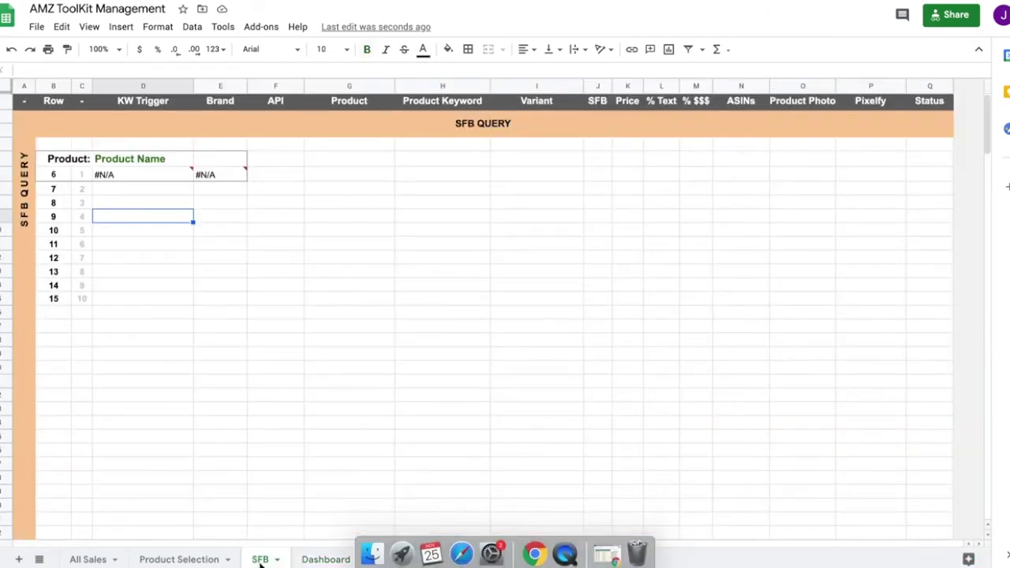
pyautogui.click(145, 162)
pyautogui.click(104, 70)
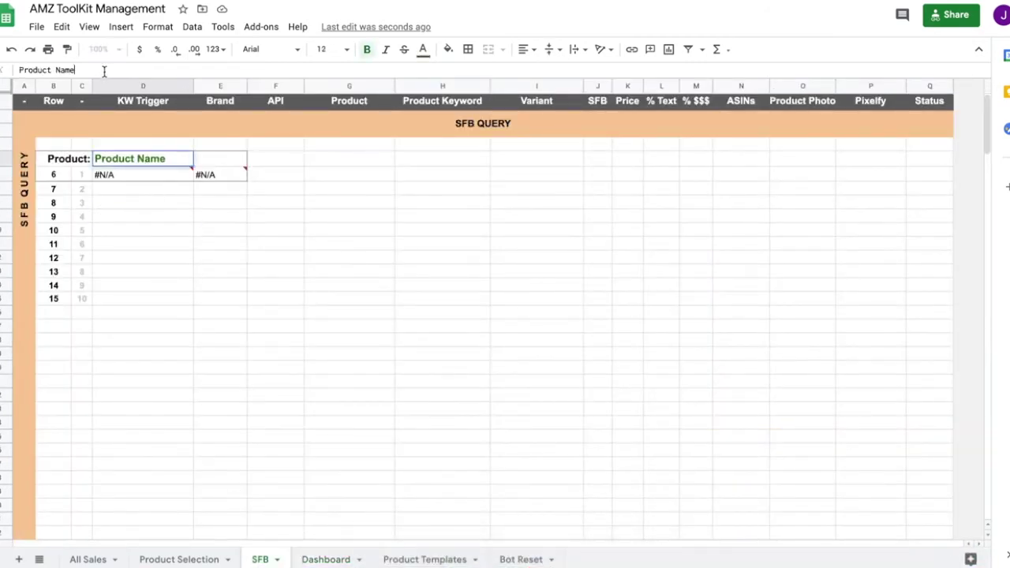
pyautogui.hotkey('ctrl', 'a')
pyautogui.write('Bedside Sleeper Baby Crib')
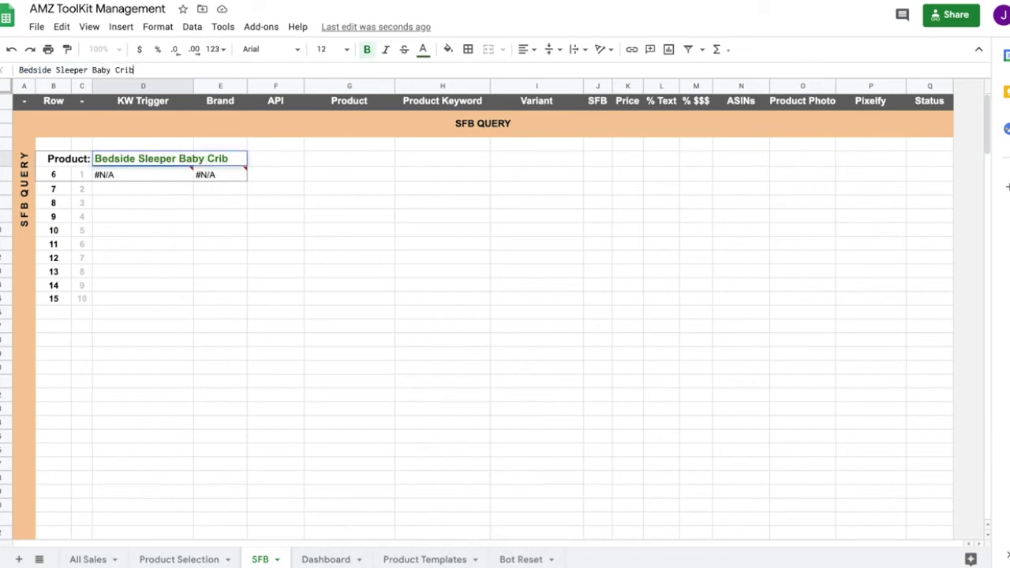
pyautogui.press('Return')
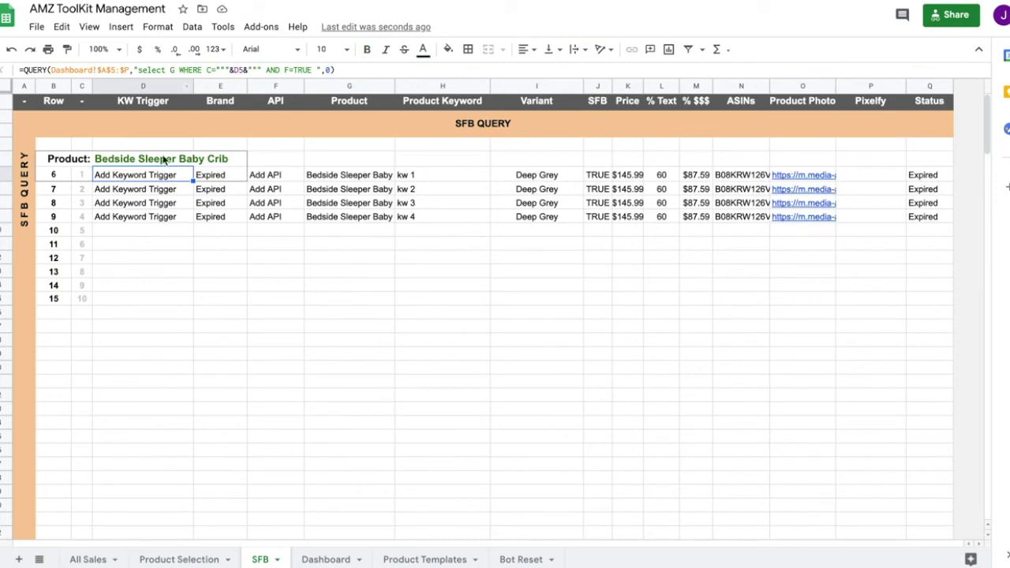
# Collapse the grouped detail columns on the Dashboard and turn on the Product Status checkbox for the Bedside Sleeper Baby Crib.
pyautogui.click(328, 559)
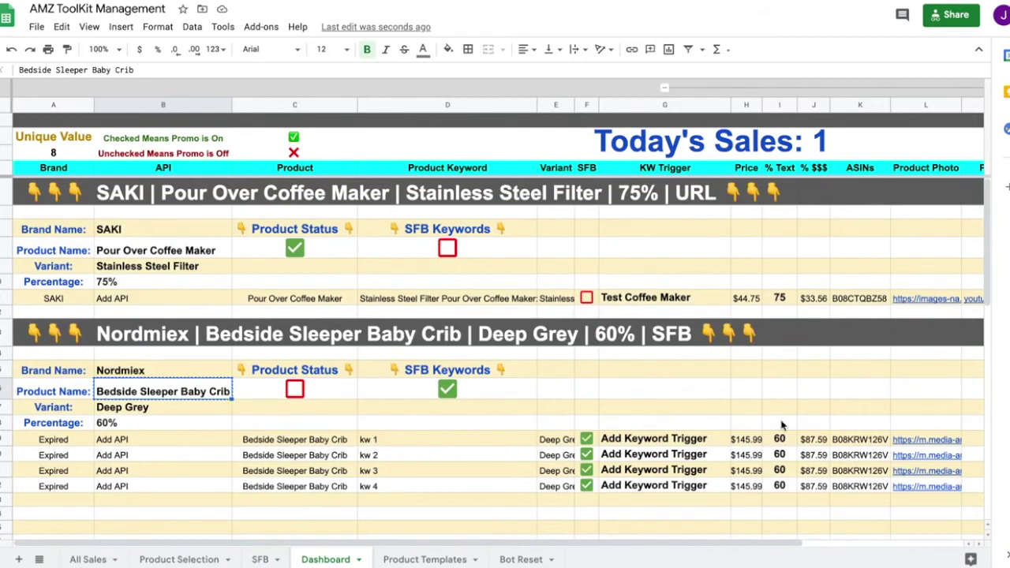
pyautogui.click(665, 88)
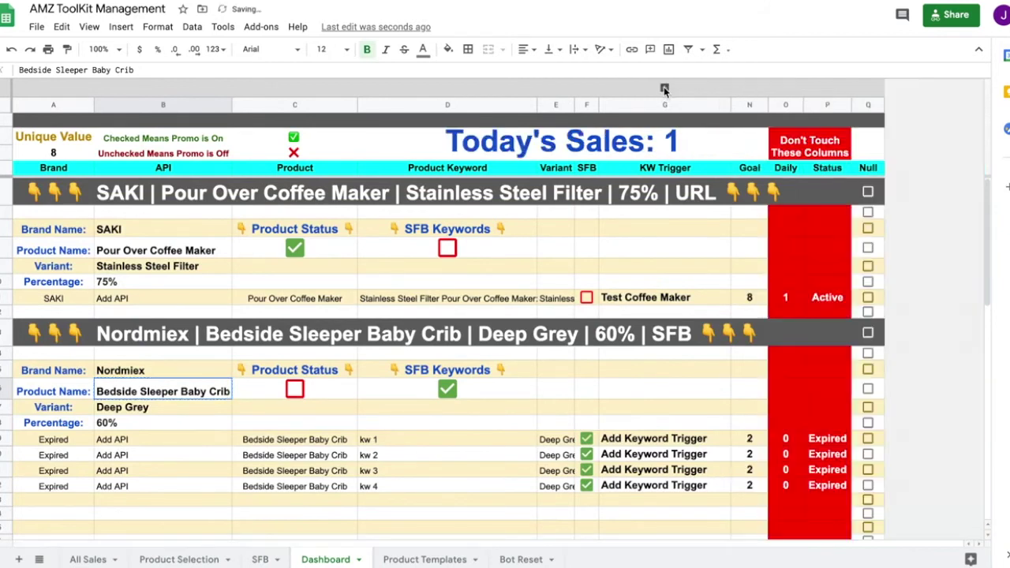
pyautogui.click(292, 390)
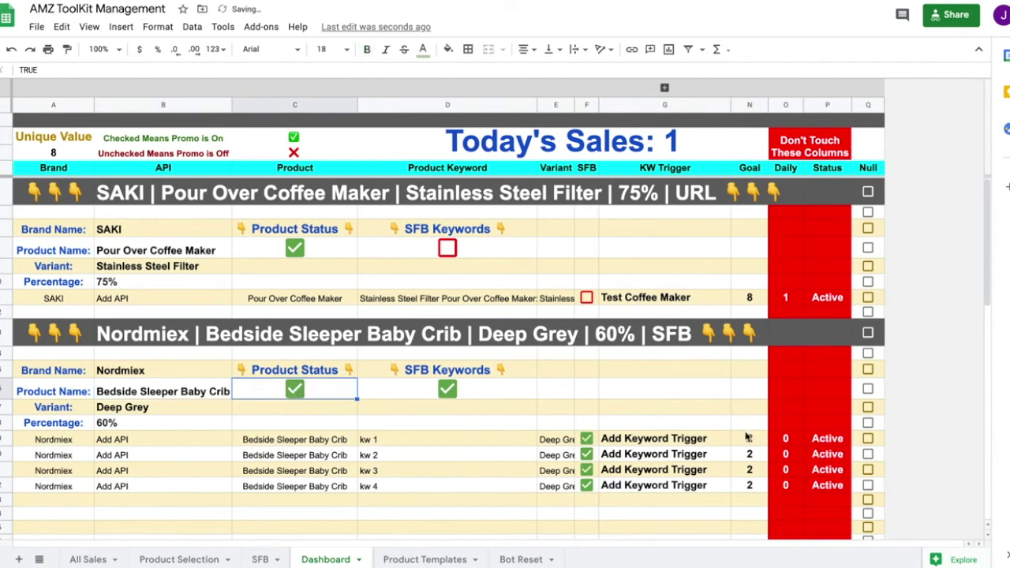
# Set the kw 3 Goal to 0 and check the crib's keyword rows on the SFB sheet.
pyautogui.click(749, 439)
pyautogui.click(745, 470)
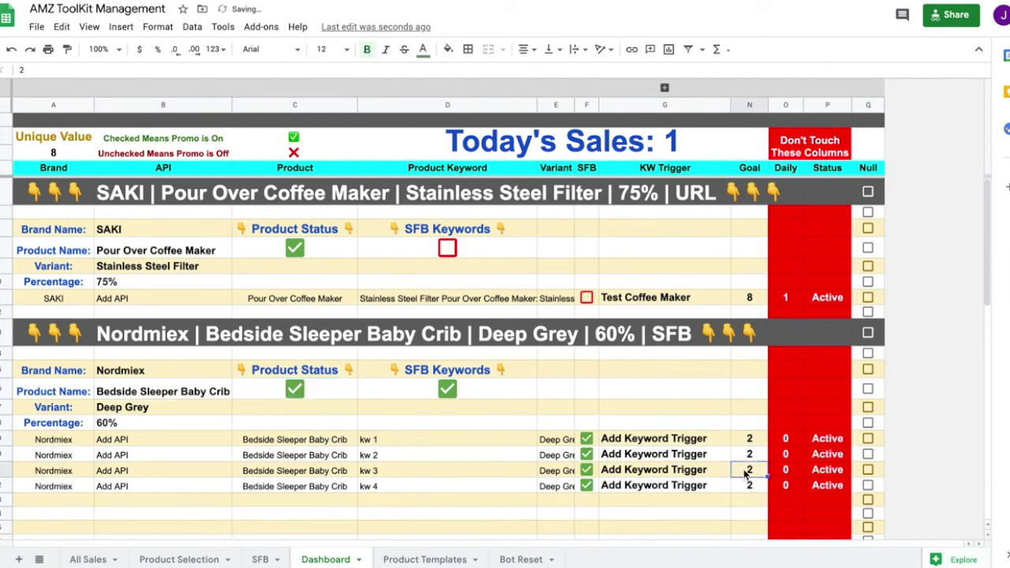
pyautogui.write('0')
pyautogui.press('Return')
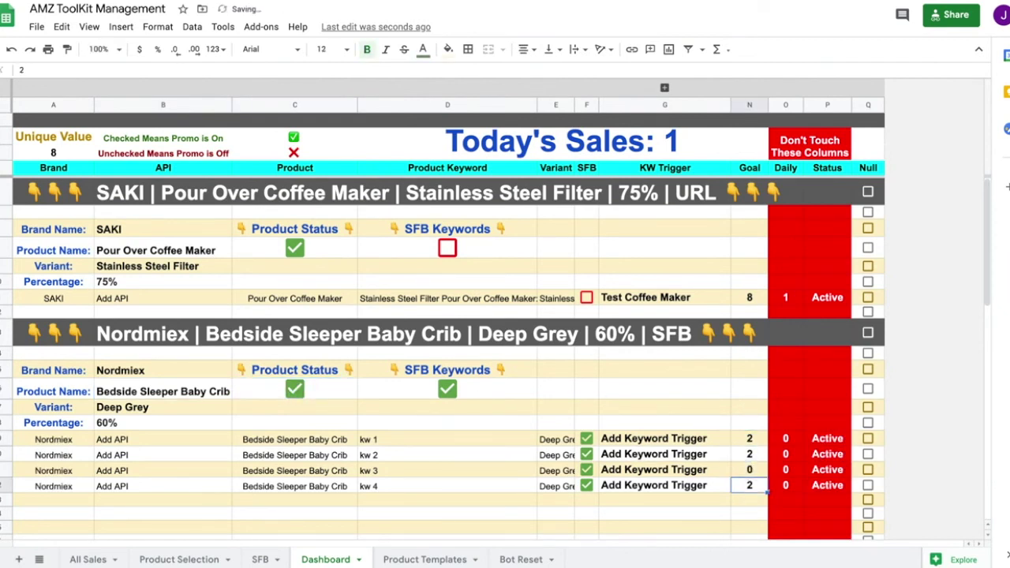
pyautogui.click(262, 559)
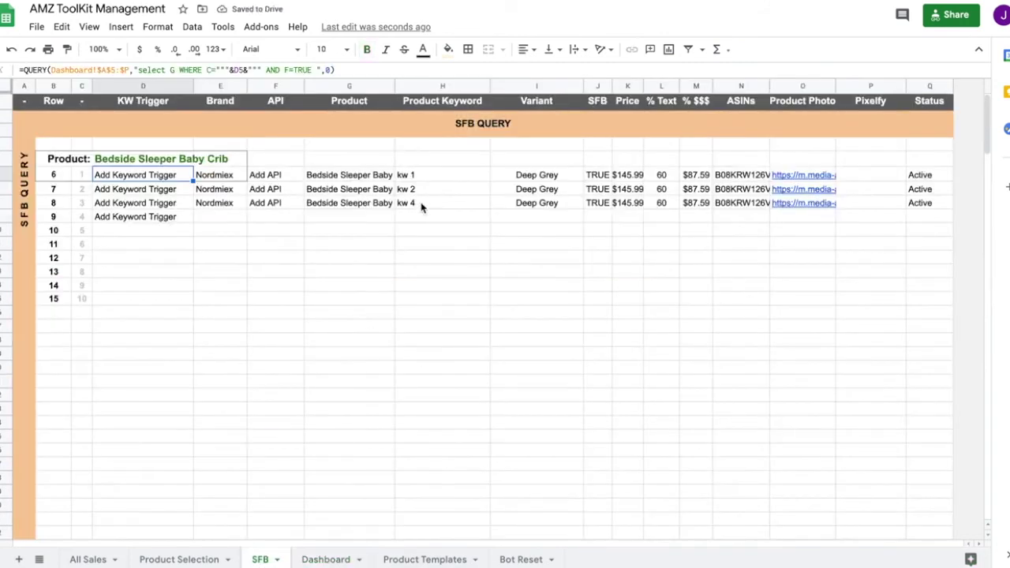
pyautogui.click(371, 285)
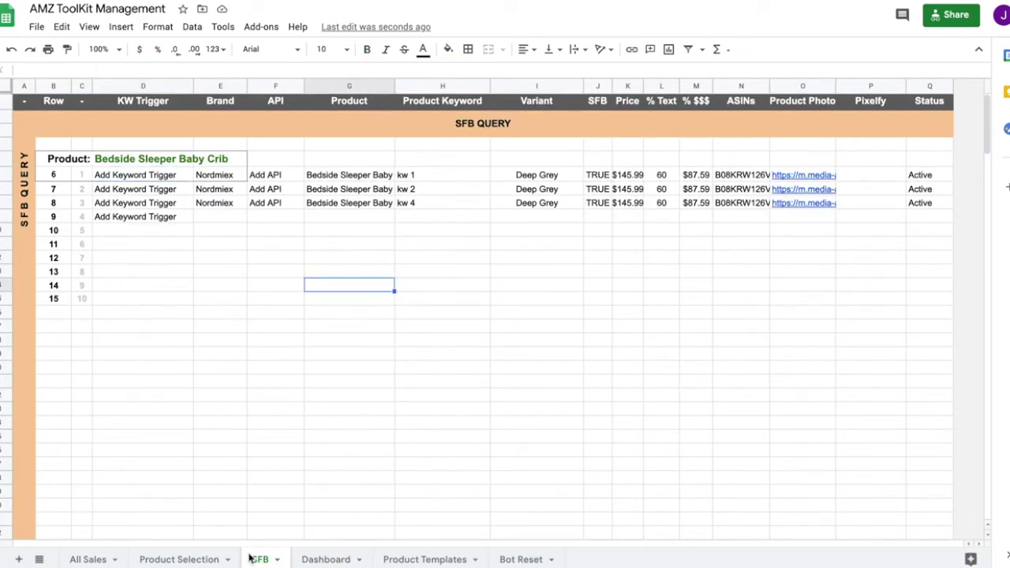
# Open the Product Selection sheet and recalculate the randomly picked SFB keyword from the empty cell below it.
pyautogui.click(179, 560)
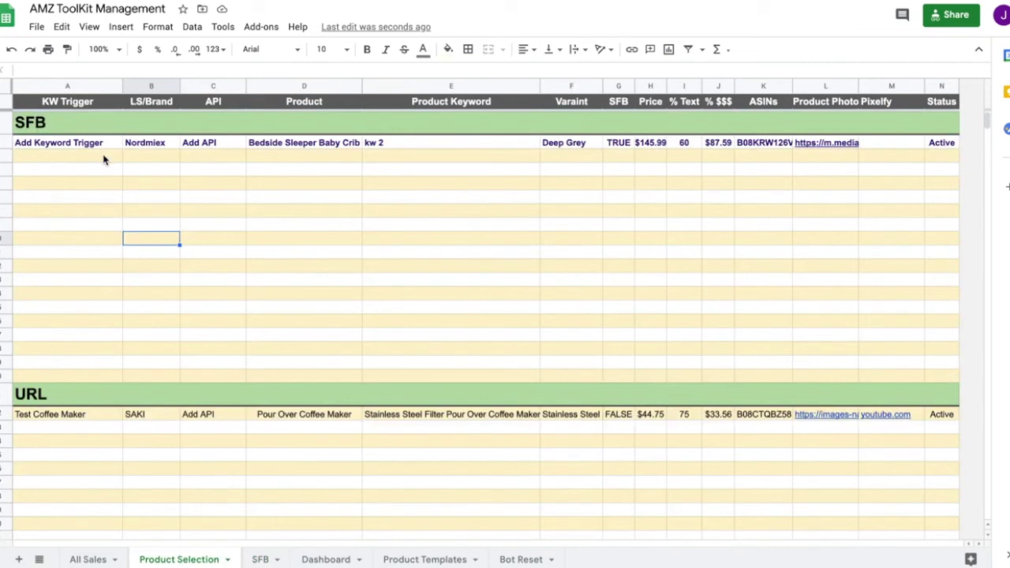
pyautogui.click(402, 145)
pyautogui.click(400, 157)
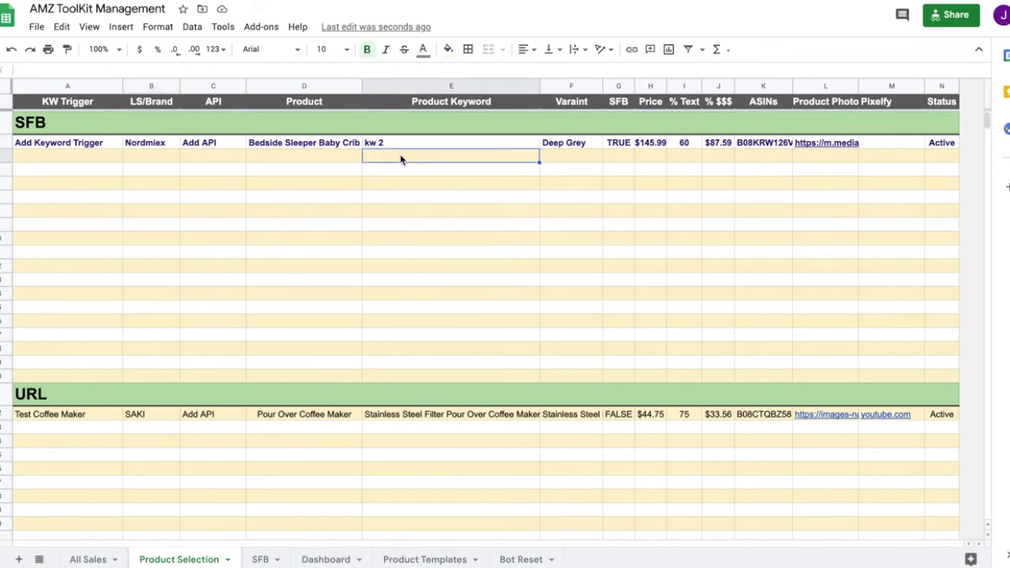
pyautogui.hotkey('ctrl', 'z')
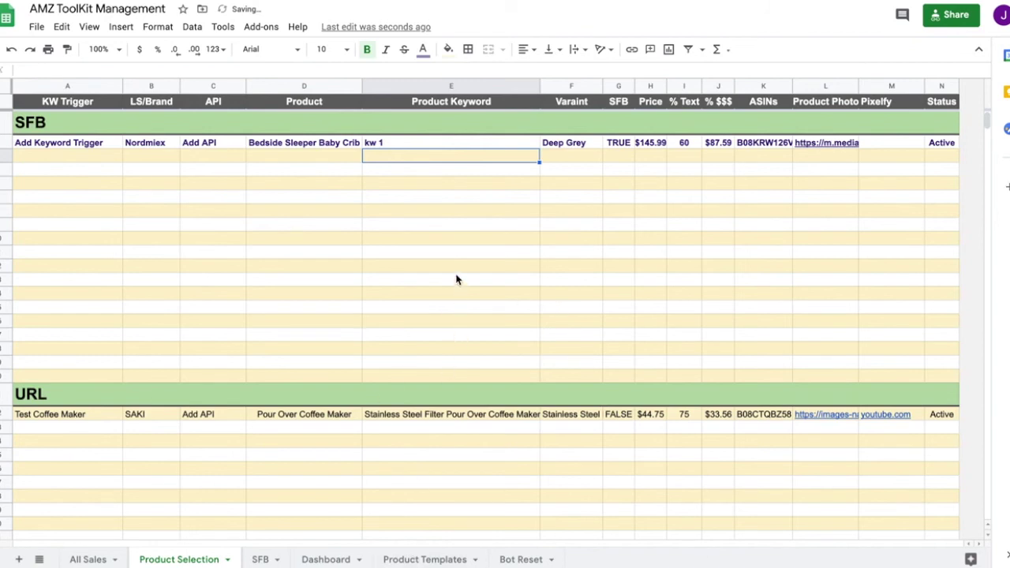
# Set the kw 1 Goal to 0 on the Dashboard and recalculate the random SFB keyword on Product Selection.
pyautogui.click(326, 559)
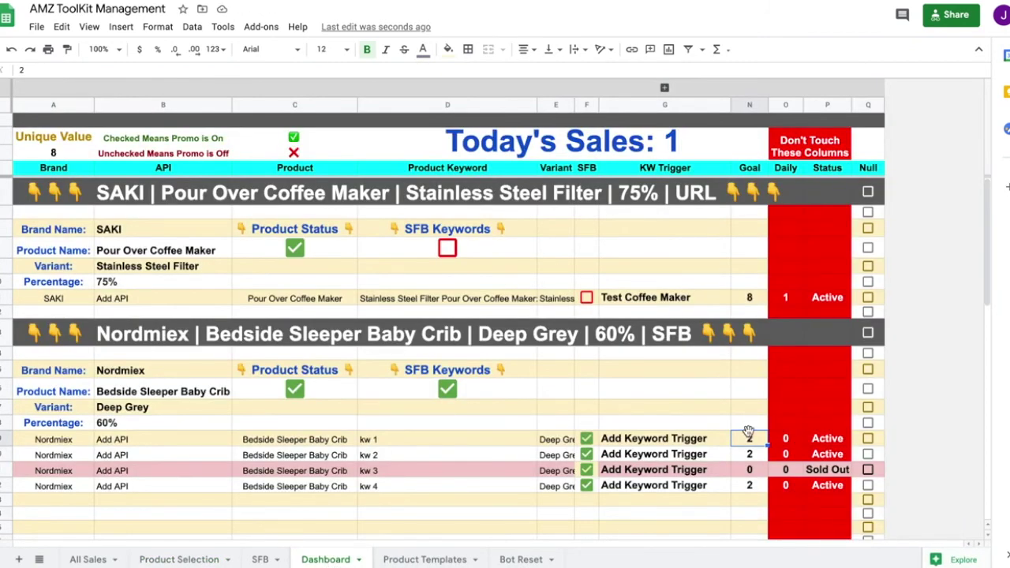
pyautogui.write('0')
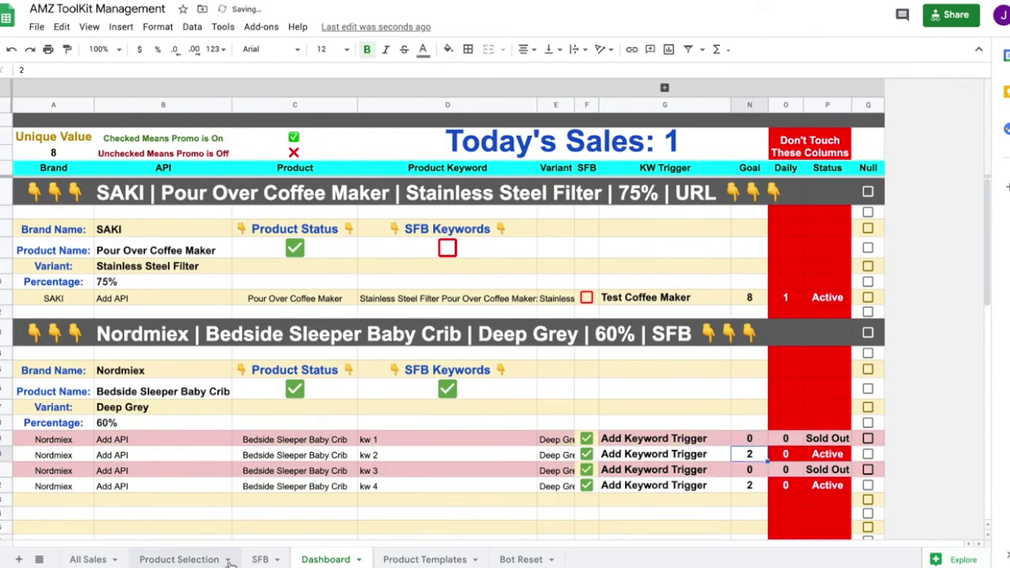
pyautogui.click(180, 560)
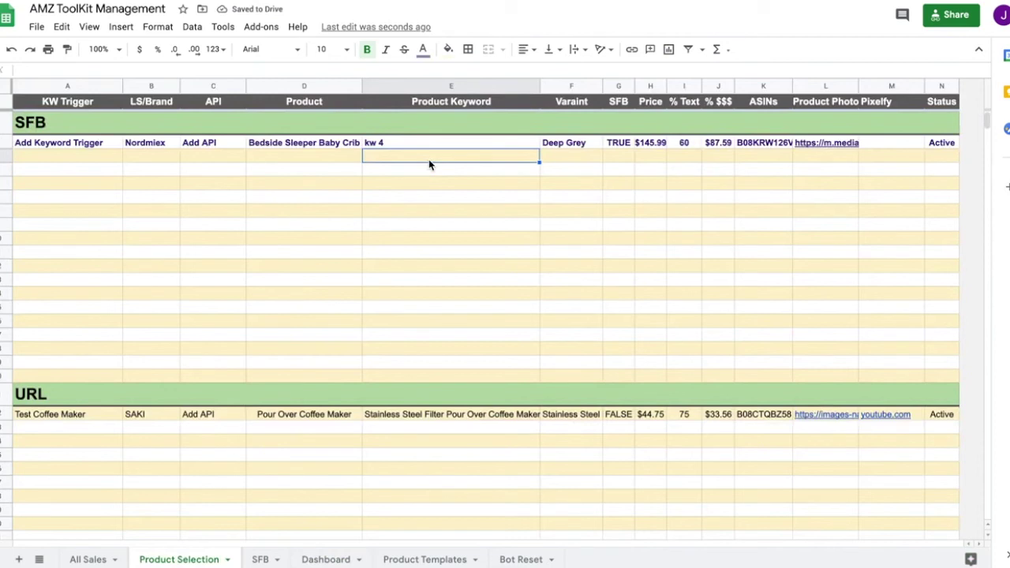
pyautogui.press('Delete')
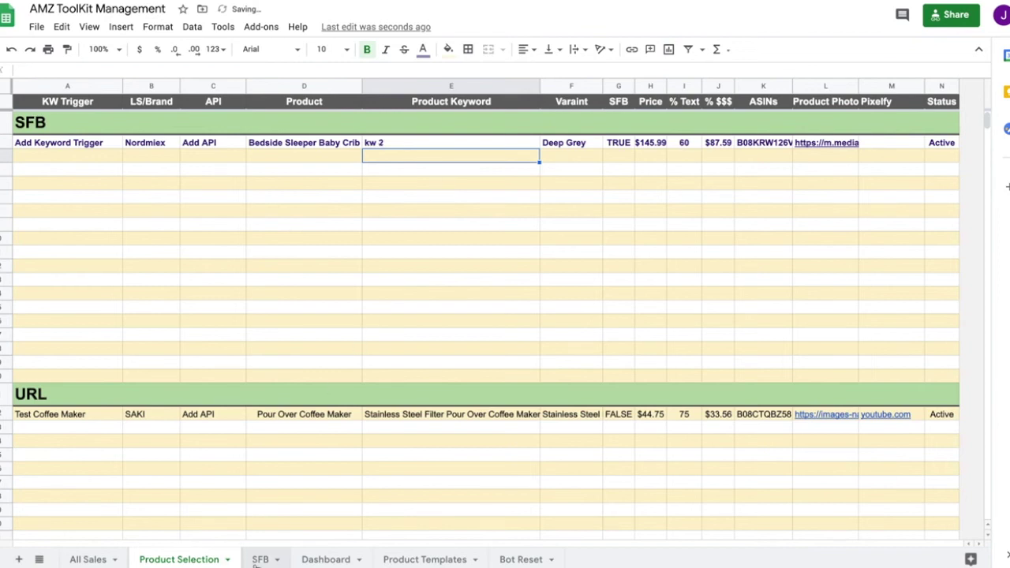
# Duplicate the SFB sheet's product header and its first query row into a second block starting at cell B17.
pyautogui.click(261, 560)
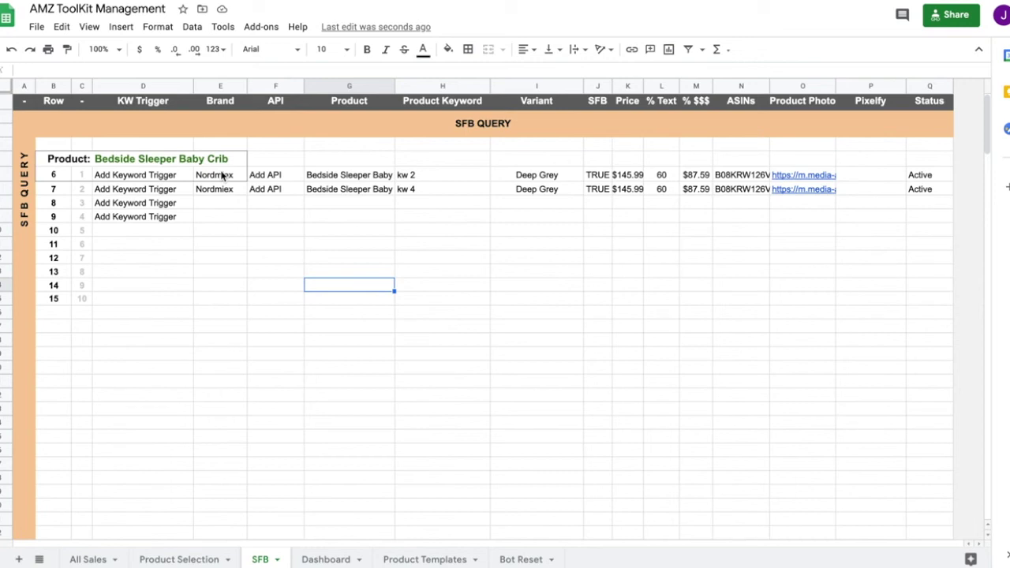
pyautogui.click(60, 148)
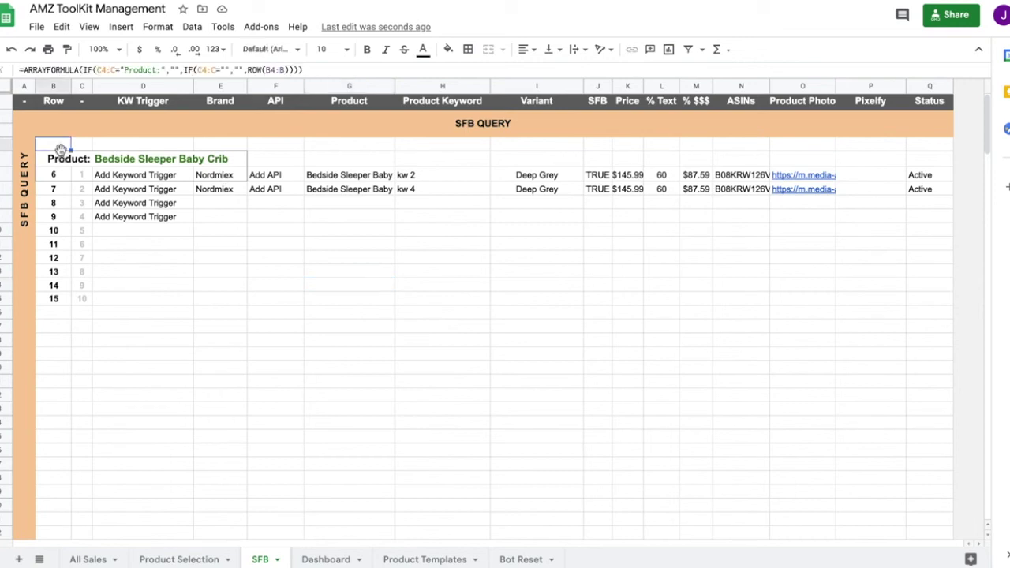
pyautogui.click(68, 160)
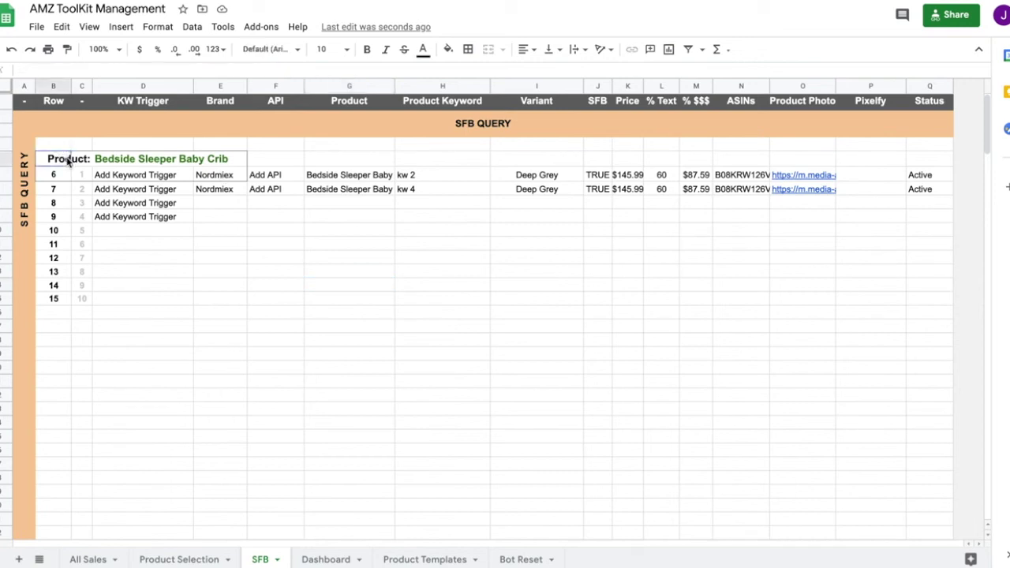
pyautogui.keyDown('shift'); pyautogui.click(220, 180); pyautogui.keyUp('shift')
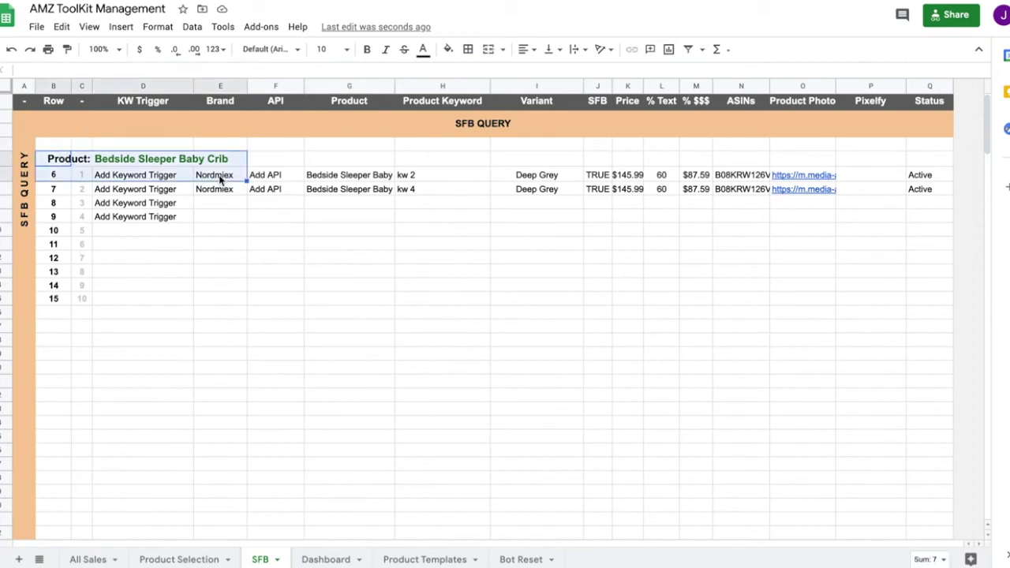
pyautogui.hotkey('ctrl', 'c')
pyautogui.click(60, 331)
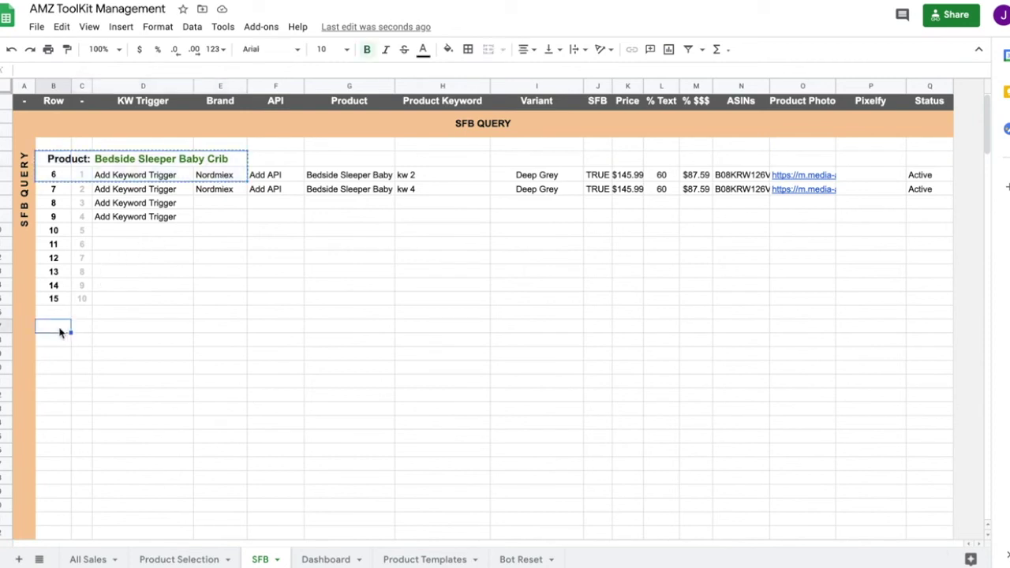
pyautogui.hotkey('ctrl', 'v')
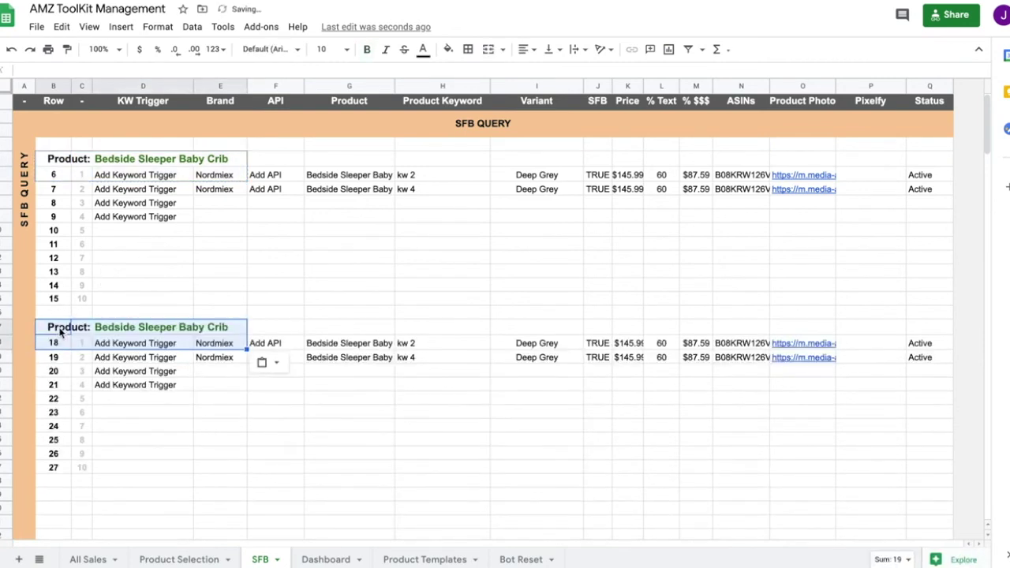
# Change the product name of the second SFB query block to New Product.
pyautogui.click(143, 327)
pyautogui.write('New Product')
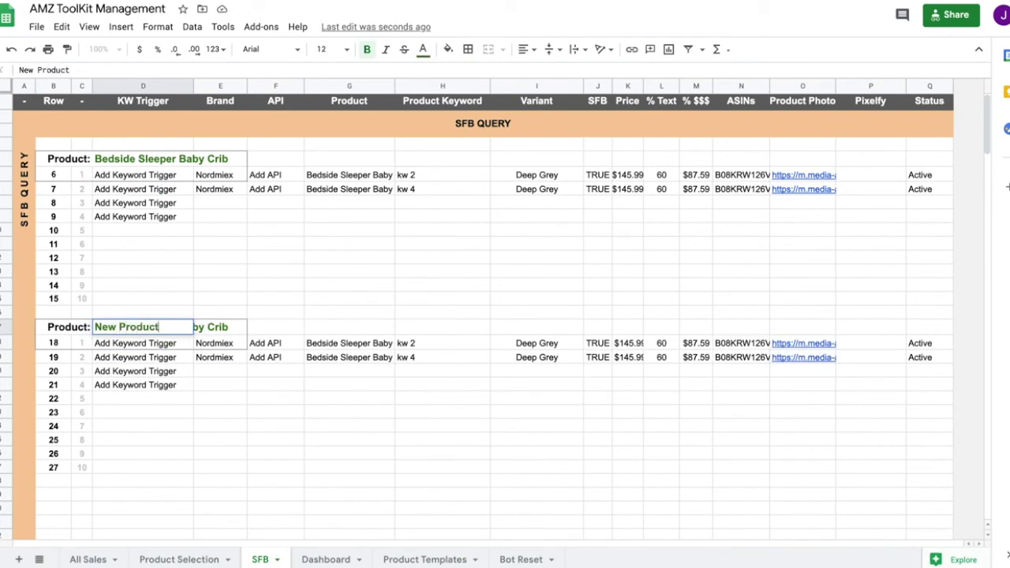
pyautogui.press('Return')
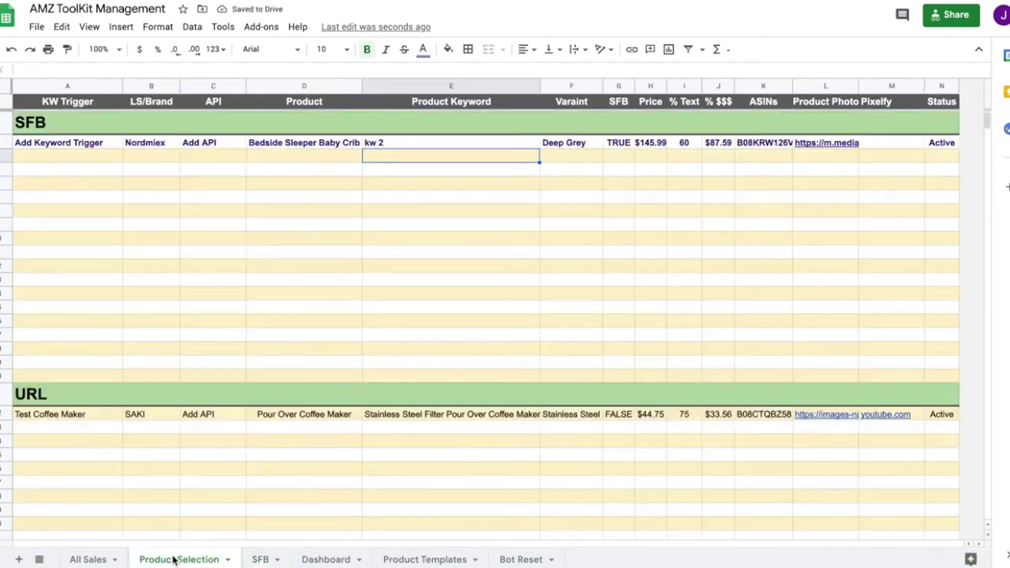
# Copy the SFB row's KW Trigger and LS/Brand formulas on Product Selection to the row two below.
pyautogui.click(172, 560)
pyautogui.click(161, 143)
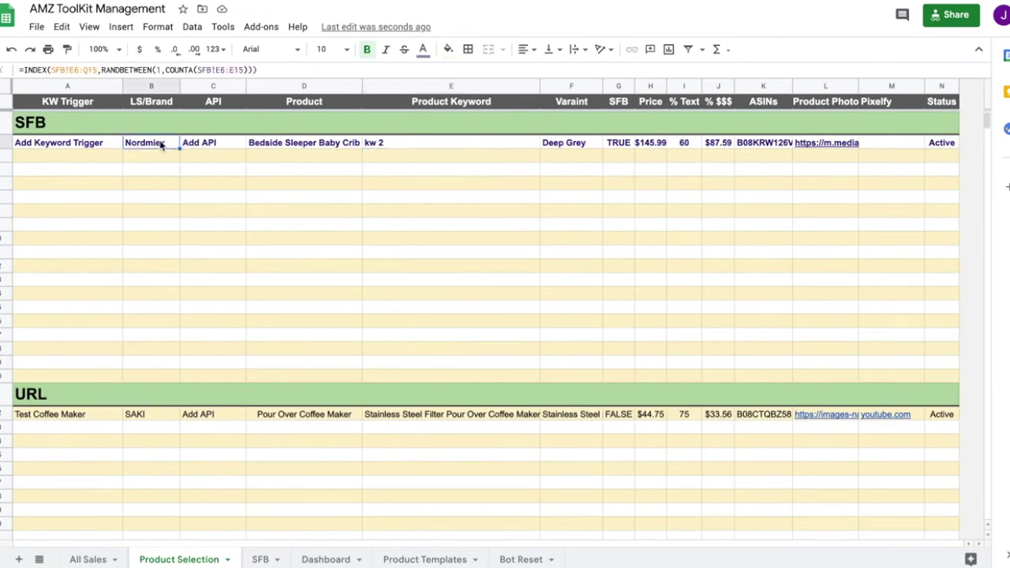
pyautogui.keyDown('shift'); pyautogui.click(77, 149); pyautogui.keyUp('shift')
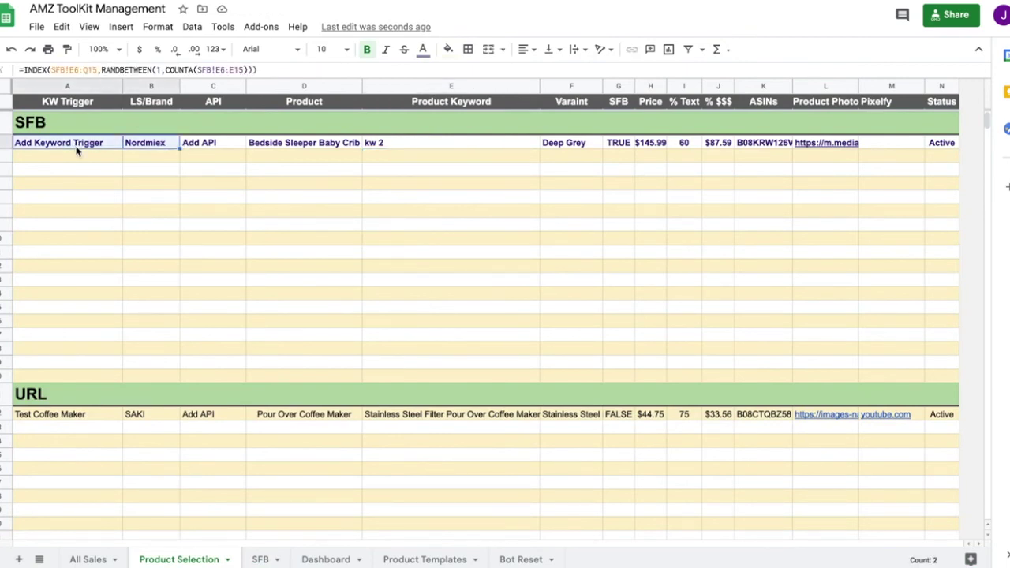
pyautogui.hotkey('ctrl', 'c')
pyautogui.click(88, 173)
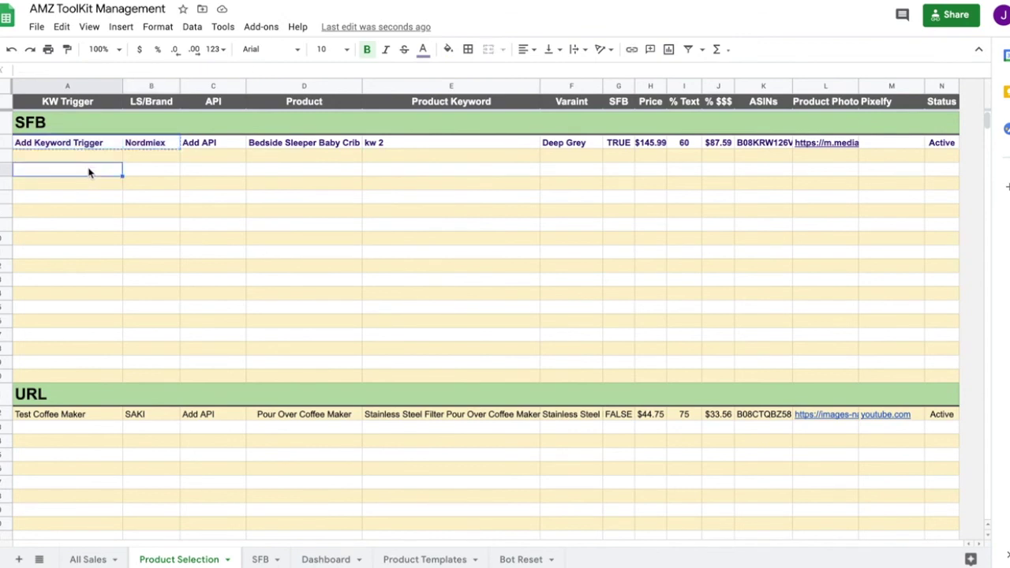
pyautogui.hotkey('ctrl', 'v')
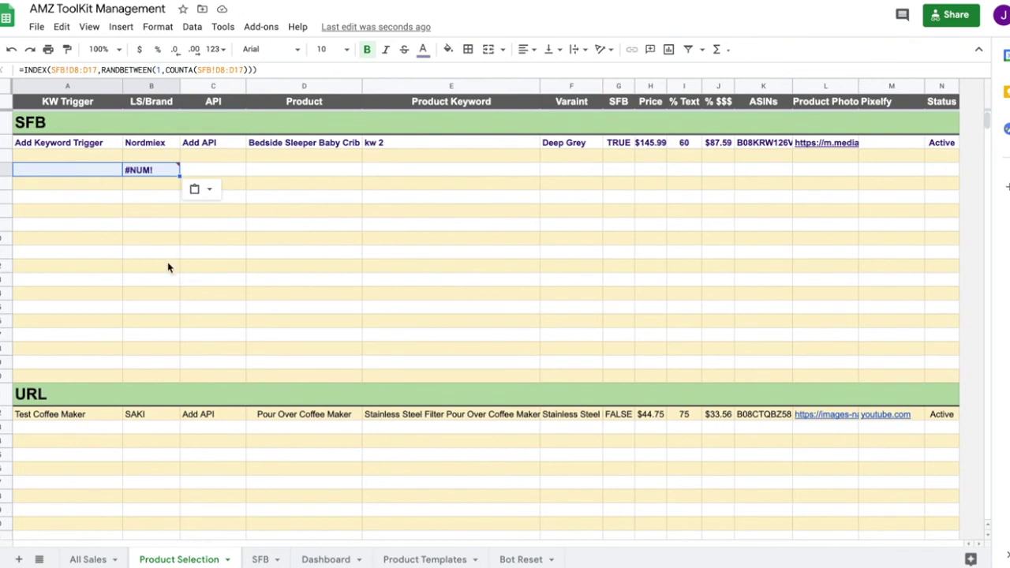
# Change the second SFB row's KW Trigger formula on Product Selection so both ranges read SFB!D18:D23, matching the new SFB block.
pyautogui.click(260, 559)
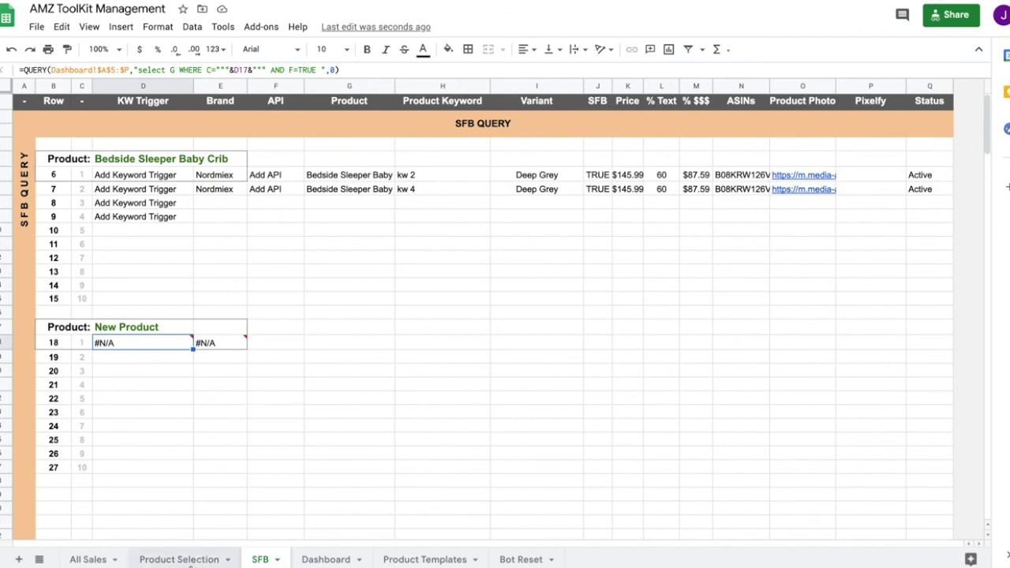
pyautogui.click(180, 559)
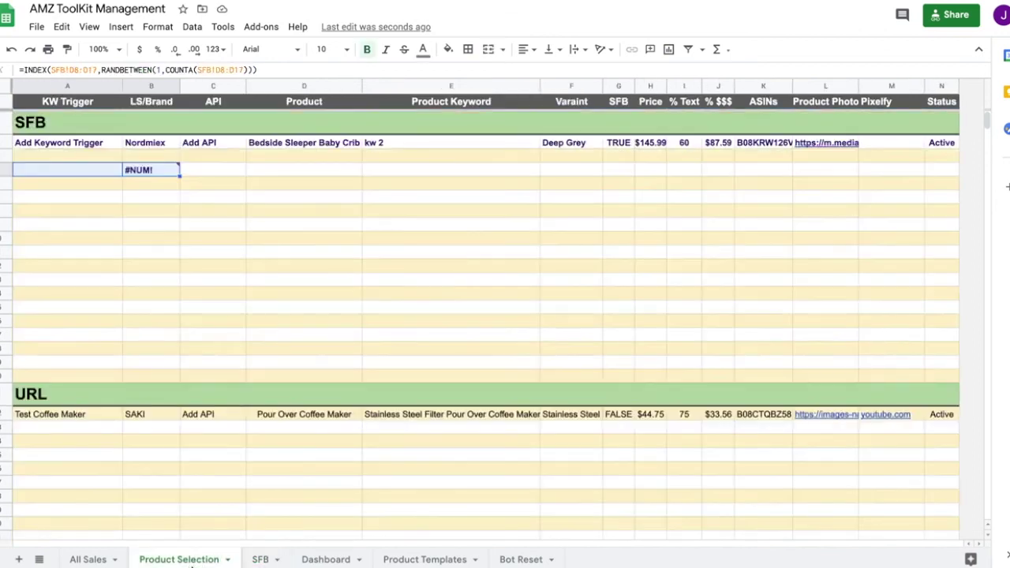
pyautogui.click(74, 69)
pyautogui.write('1')
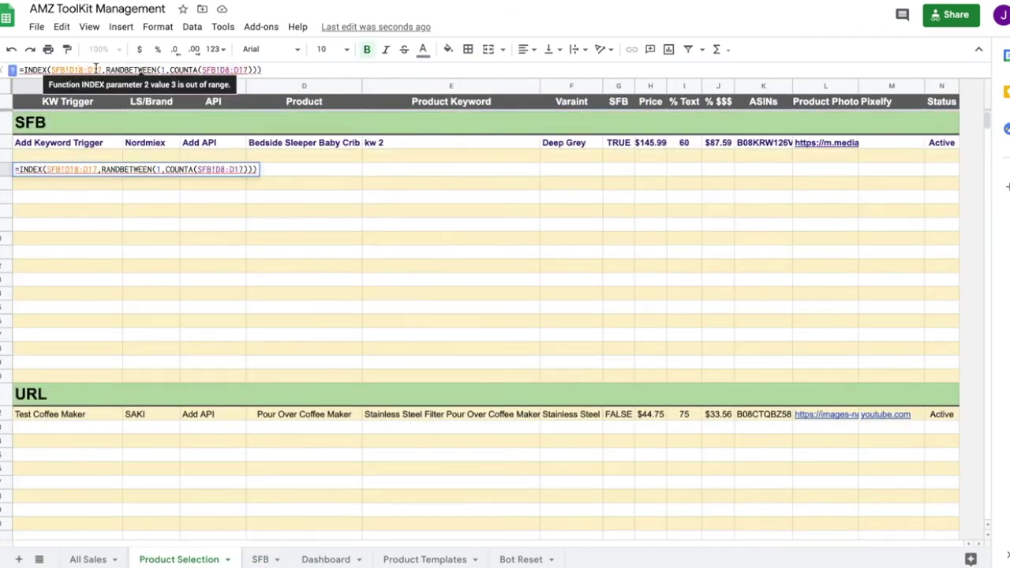
pyautogui.press('BackSpace')
pyautogui.press('BackSpace')
pyautogui.write('23')
pyautogui.click(224, 69)
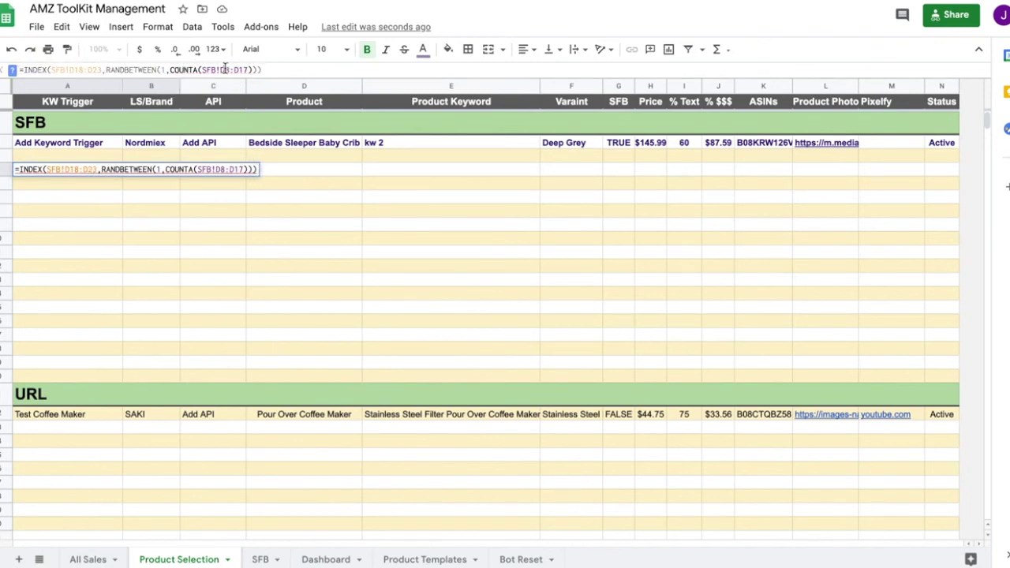
pyautogui.write('1')
pyautogui.press('BackSpace')
pyautogui.press('BackSpace')
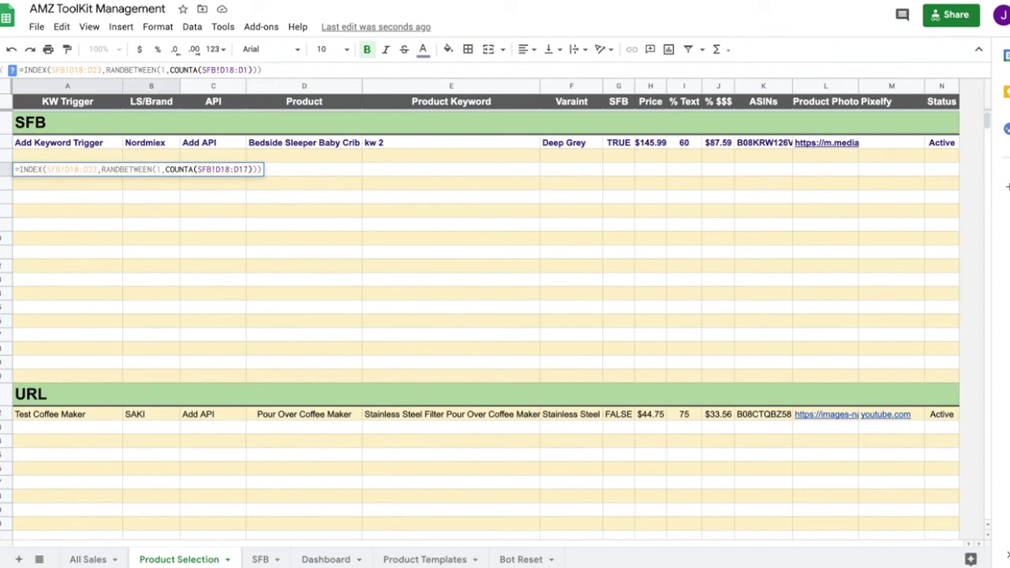
pyautogui.write('23')
pyautogui.press('Return')
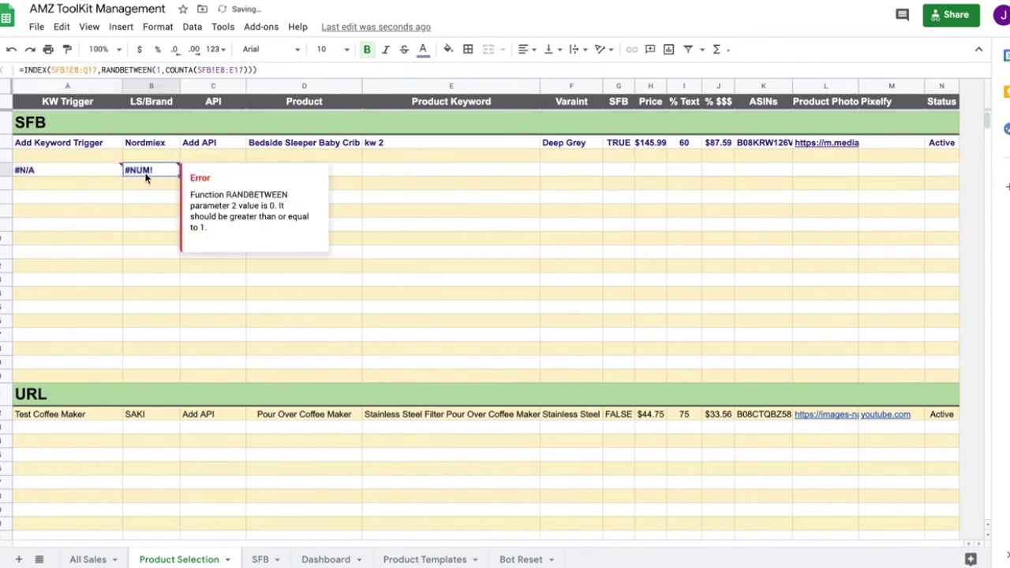
# Change the second SFB row's LS/Brand formula to index SFB!E18:Q23 and count SFB!E18:E23.
pyautogui.click(74, 70)
pyautogui.write('1')
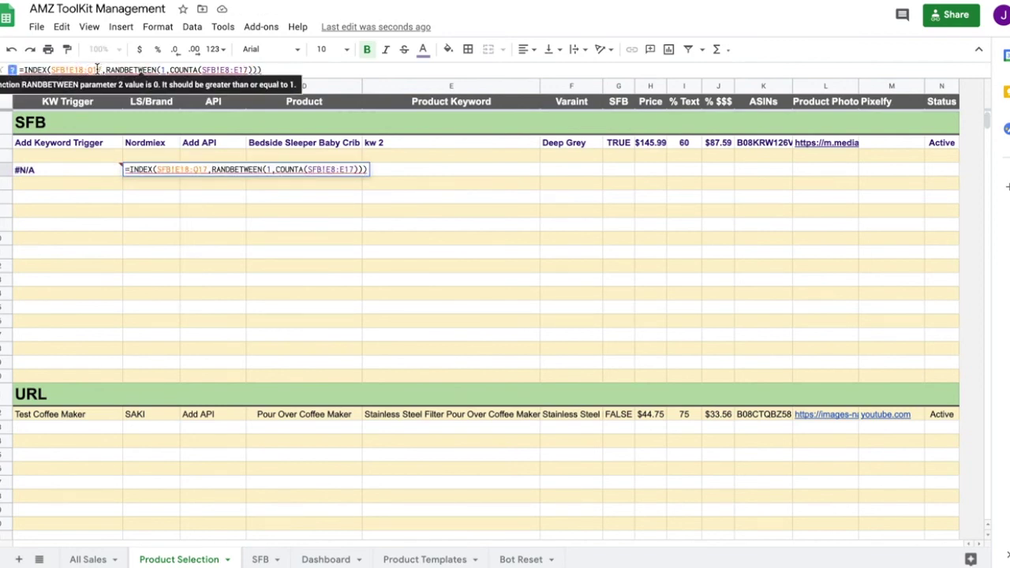
pyautogui.press('BackSpace')
pyautogui.press('BackSpace')
pyautogui.write('23')
pyautogui.click(226, 69)
pyautogui.write('1')
pyautogui.click(253, 69)
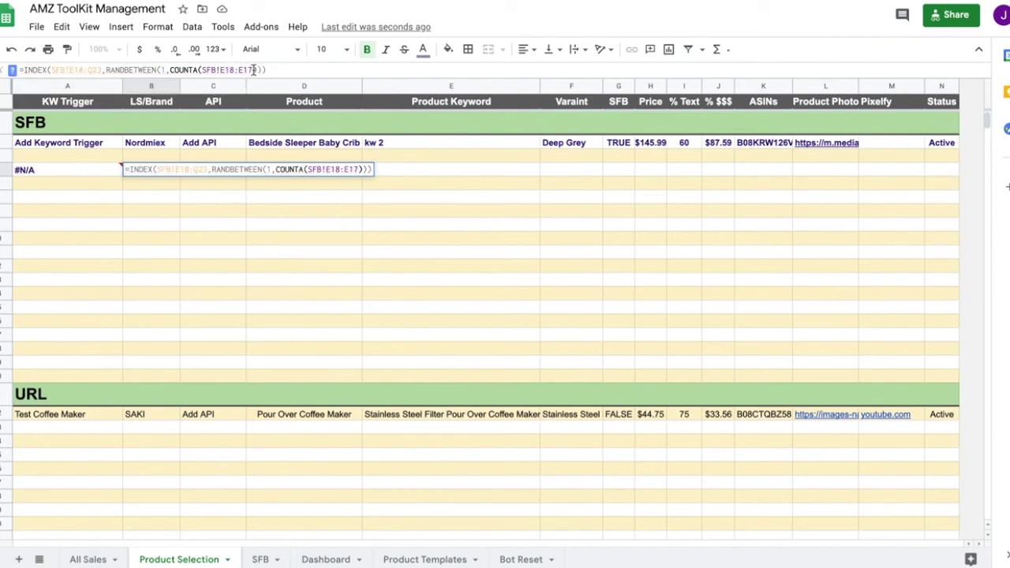
pyautogui.press('BackSpace')
pyautogui.press('BackSpace')
pyautogui.write('23')
pyautogui.press('Return')
pyautogui.click(194, 215)
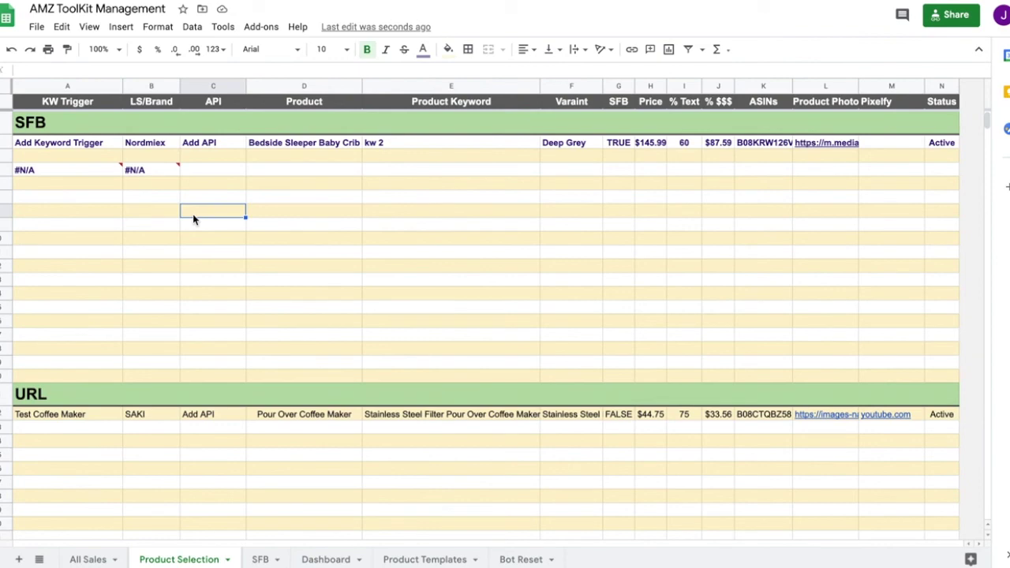
# Copy the SFB template from its header through kw 8 on Product Templates and paste it into the Dashboard below the Nordmiex block.
pyautogui.click(339, 560)
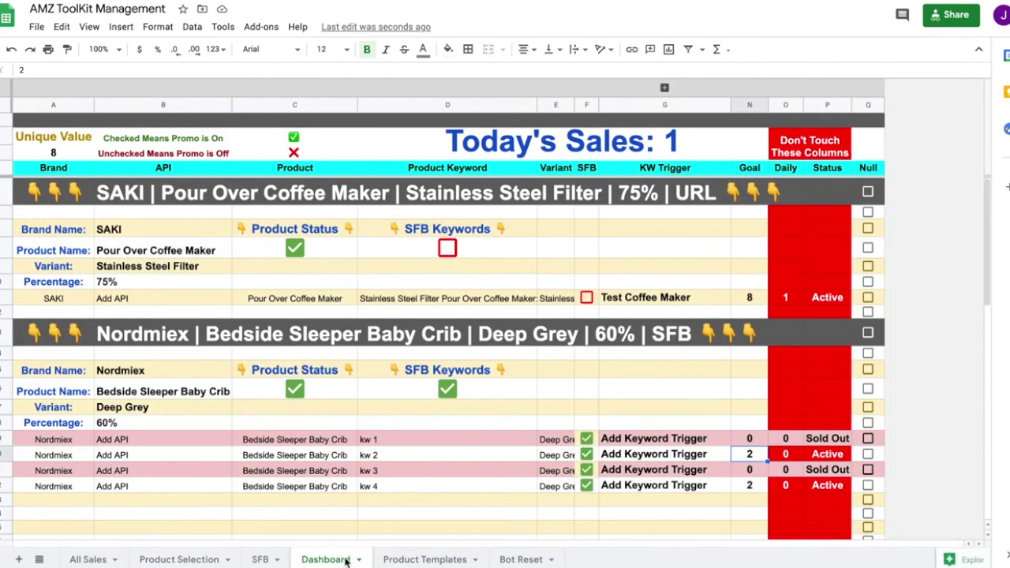
pyautogui.click(398, 559)
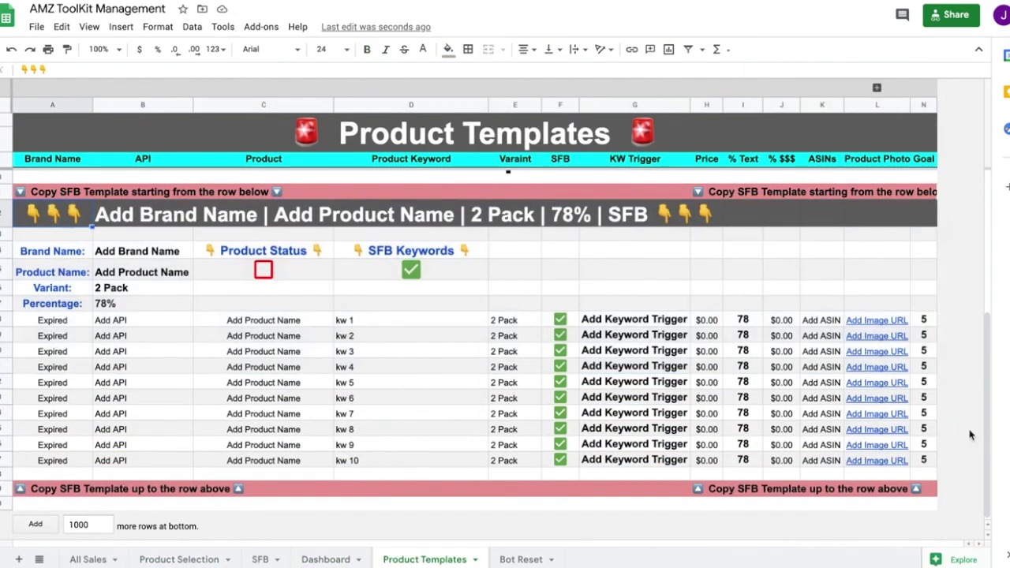
pyautogui.keyDown('shift'); pyautogui.click(931, 432); pyautogui.keyUp('shift')
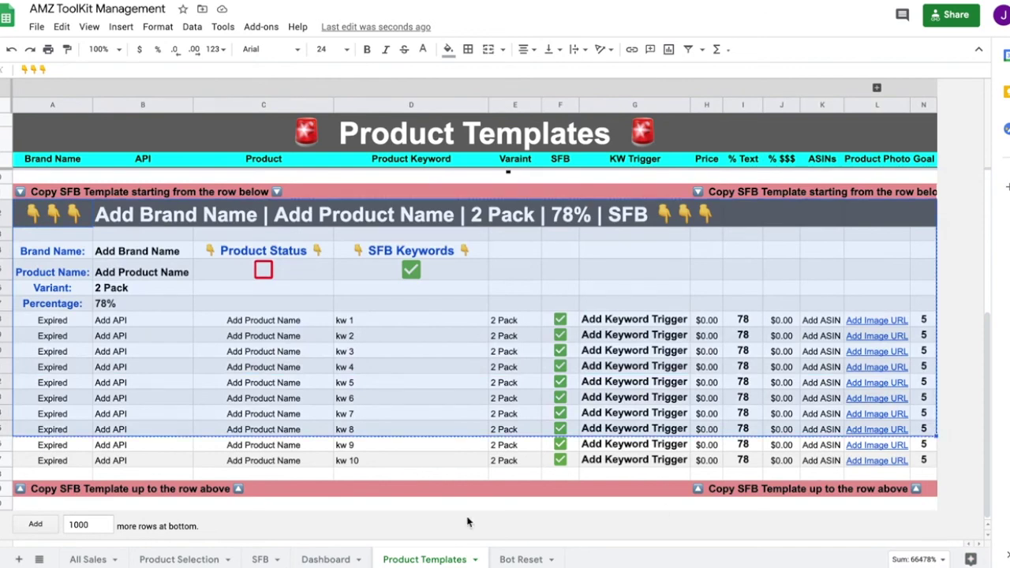
pyautogui.click(260, 559)
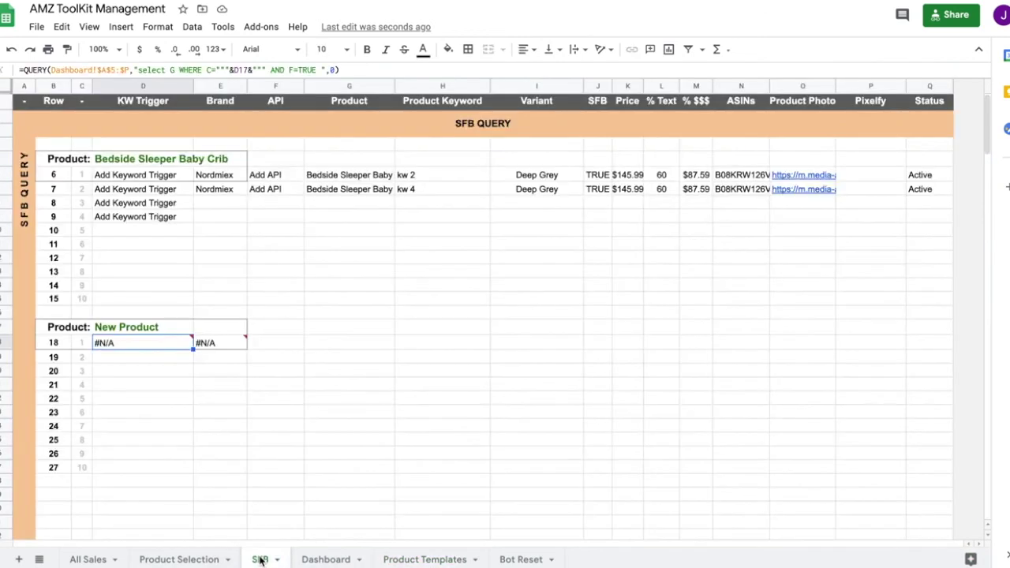
pyautogui.click(310, 560)
pyautogui.scroll(-5, 24, 417)
pyautogui.click(56, 409)
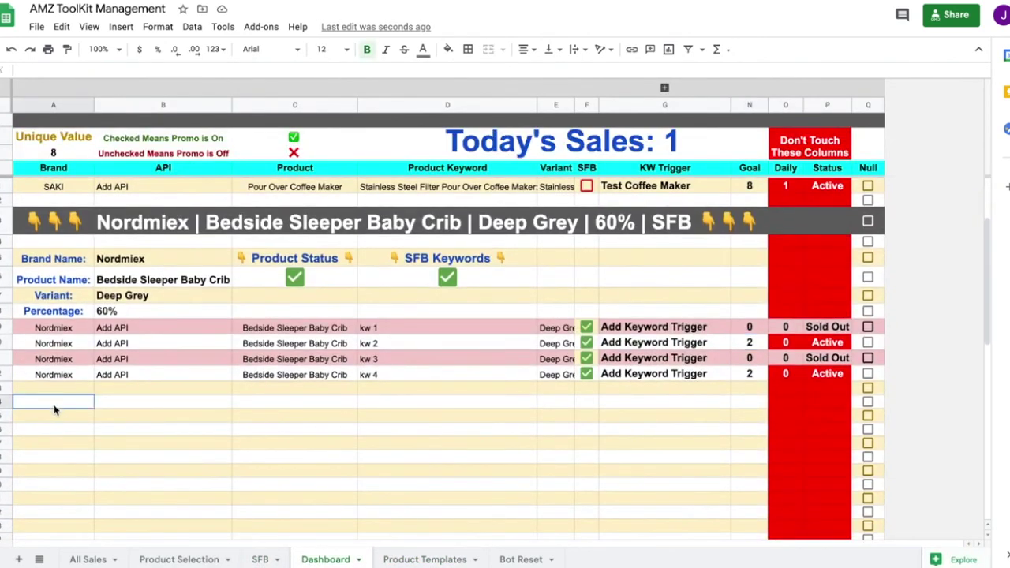
pyautogui.hotkey('ctrl', 'v')
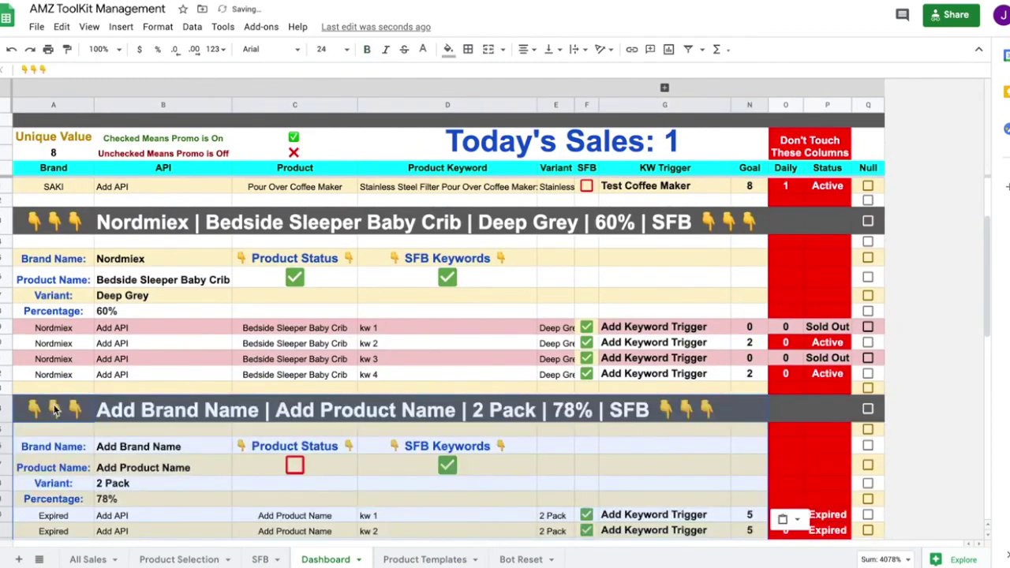
# Turn on Product Status for the pasted Add Product Name promo on the Dashboard.
pyautogui.scroll(-2, 55, 409)
pyautogui.click(294, 395)
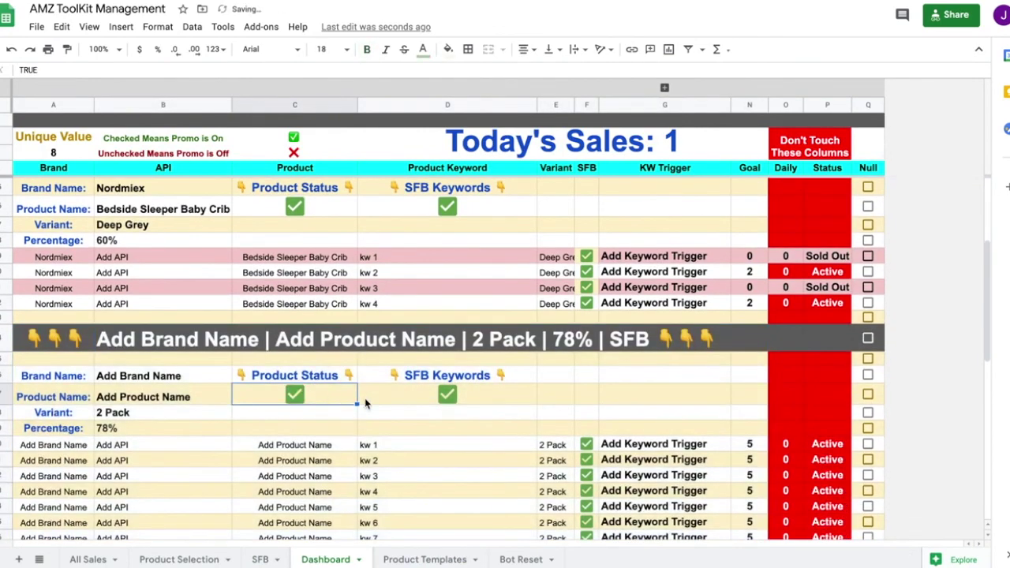
pyautogui.scroll(-3, 366, 403)
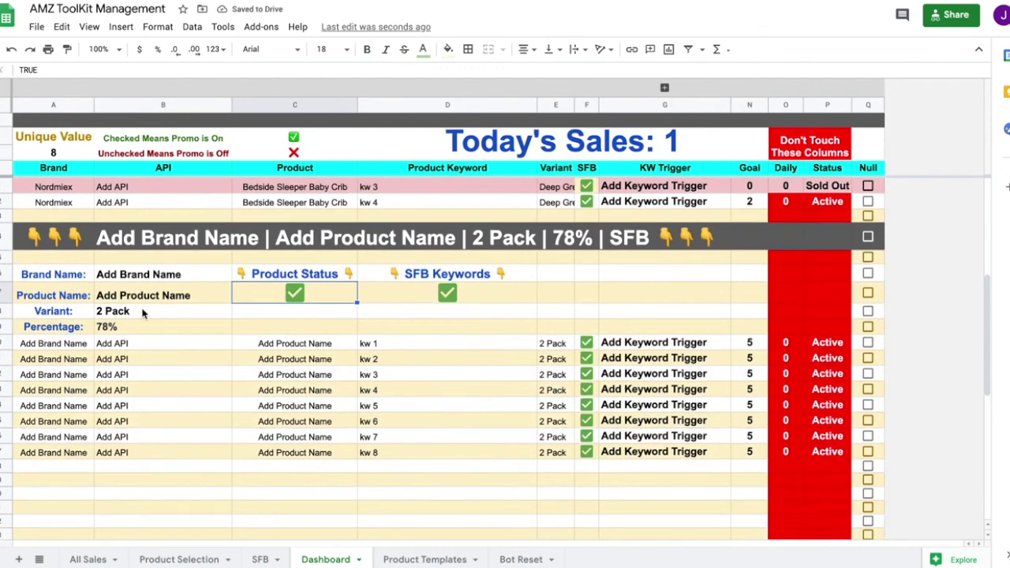
# Replace the second SFB query block's product name with the Dashboard's product name, Add Product Name.
pyautogui.click(150, 300)
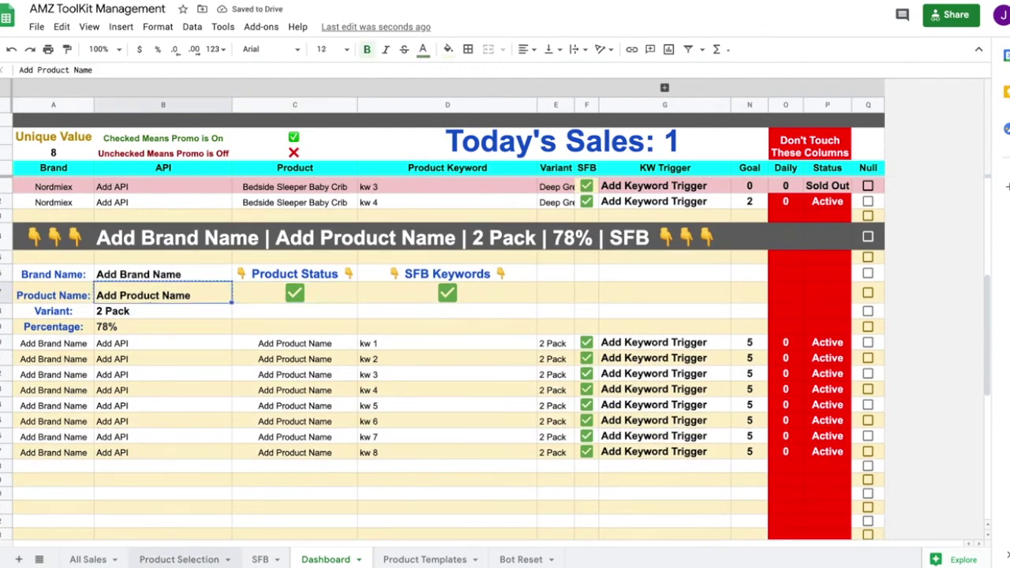
pyautogui.click(261, 559)
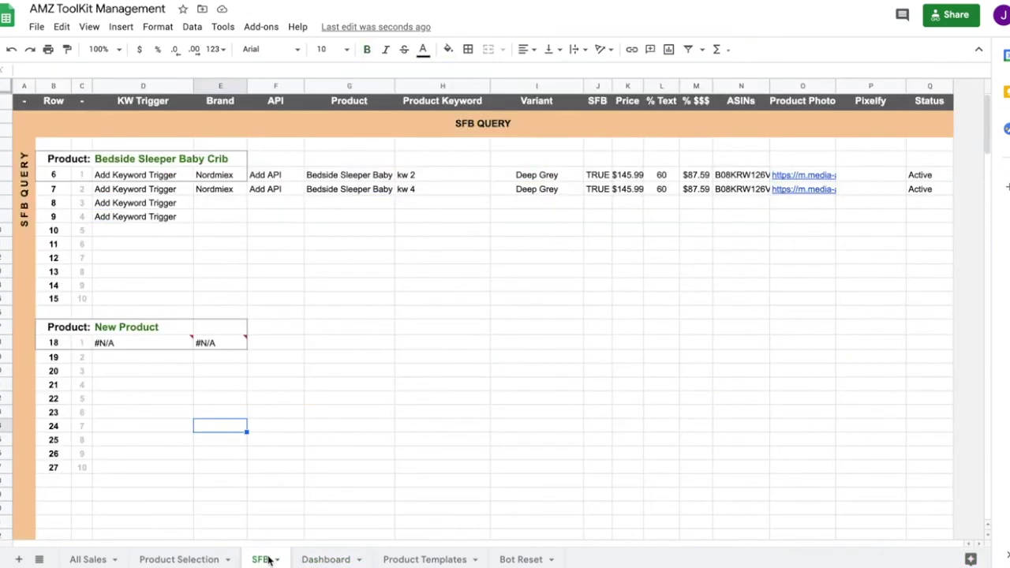
pyautogui.click(131, 330)
pyautogui.tripleClick(88, 70)
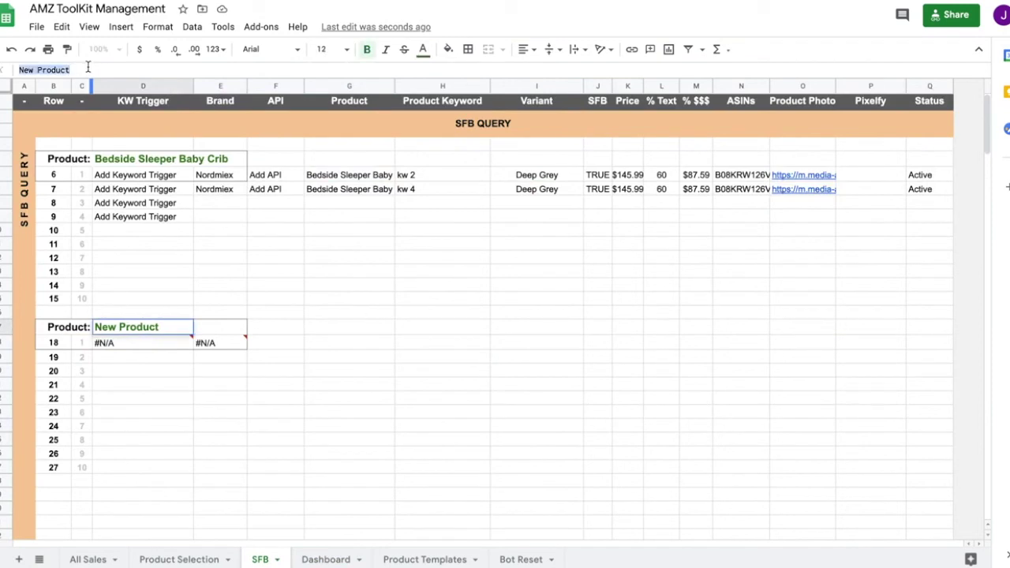
pyautogui.write('Add Product Name')
pyautogui.press('Return')
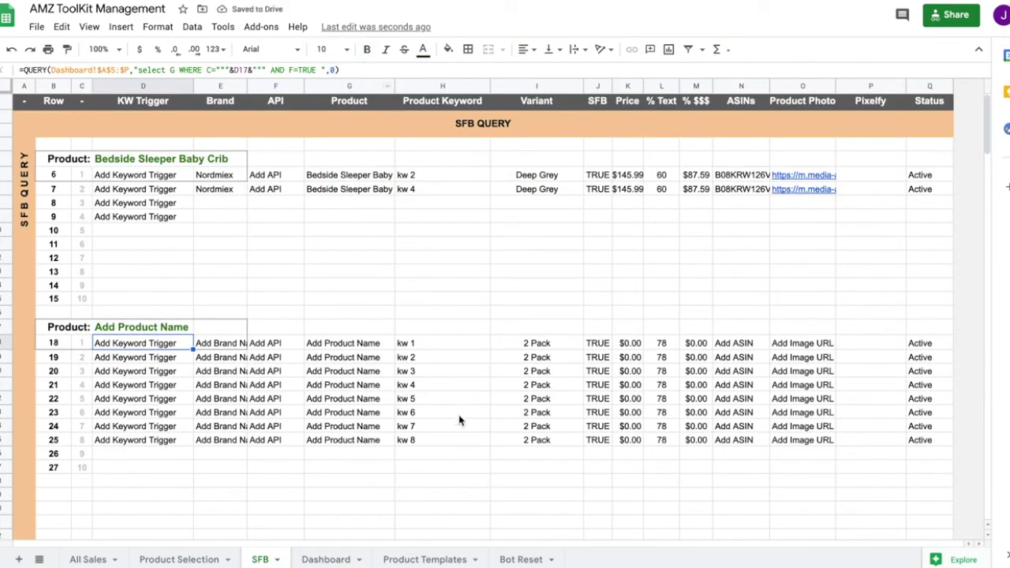
# Recalculate the random keyword picks for both SFB products on Product Selection.
pyautogui.click(187, 559)
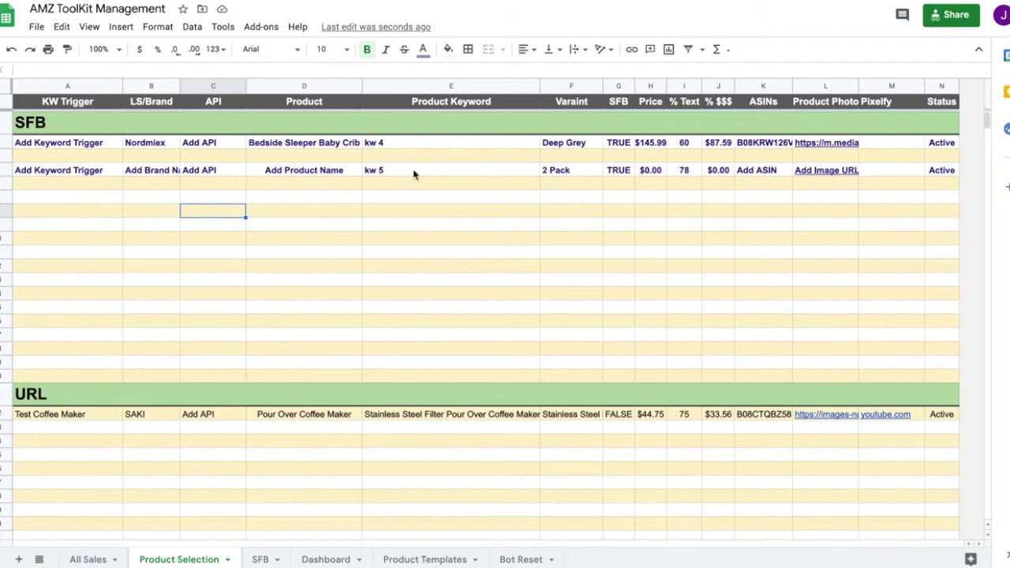
pyautogui.click(426, 187)
pyautogui.press('Up')
pyautogui.write('kw 6')
pyautogui.press('Return')
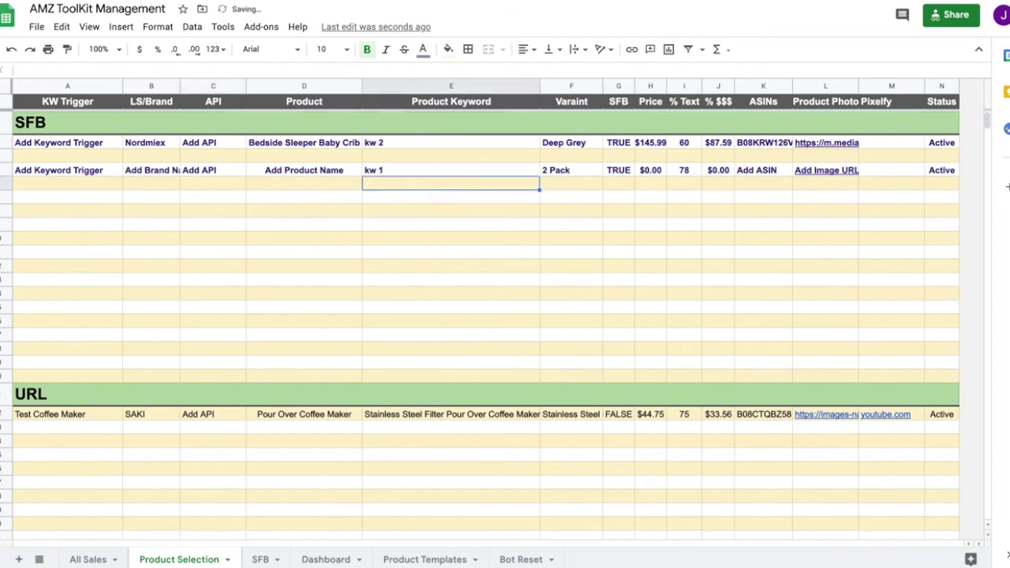